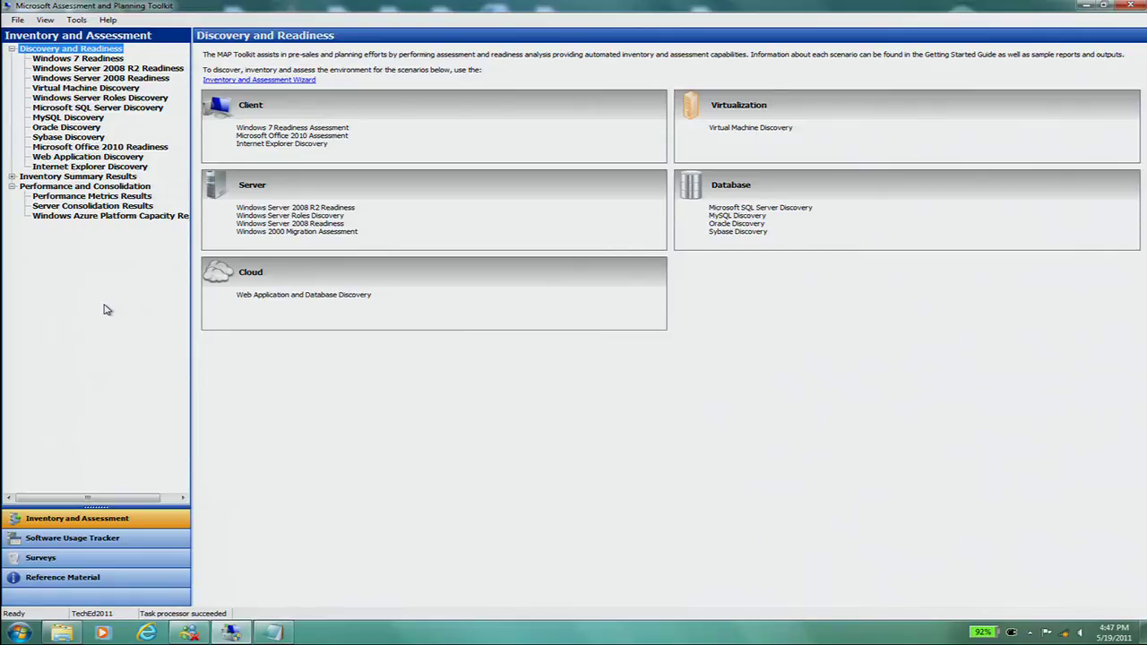
Show the Performance and Consolidation overview, then the File menu's database commands
{"action": "left_click", "coordinate": [83, 185]}
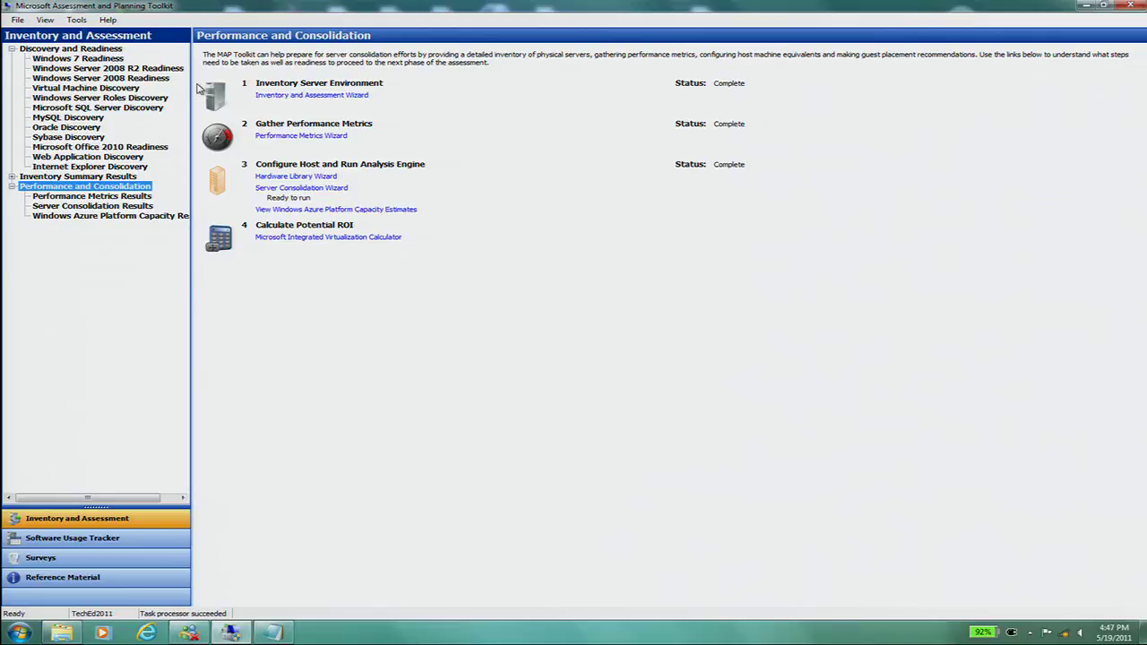
{"action": "left_click", "coordinate": [22, 20]}
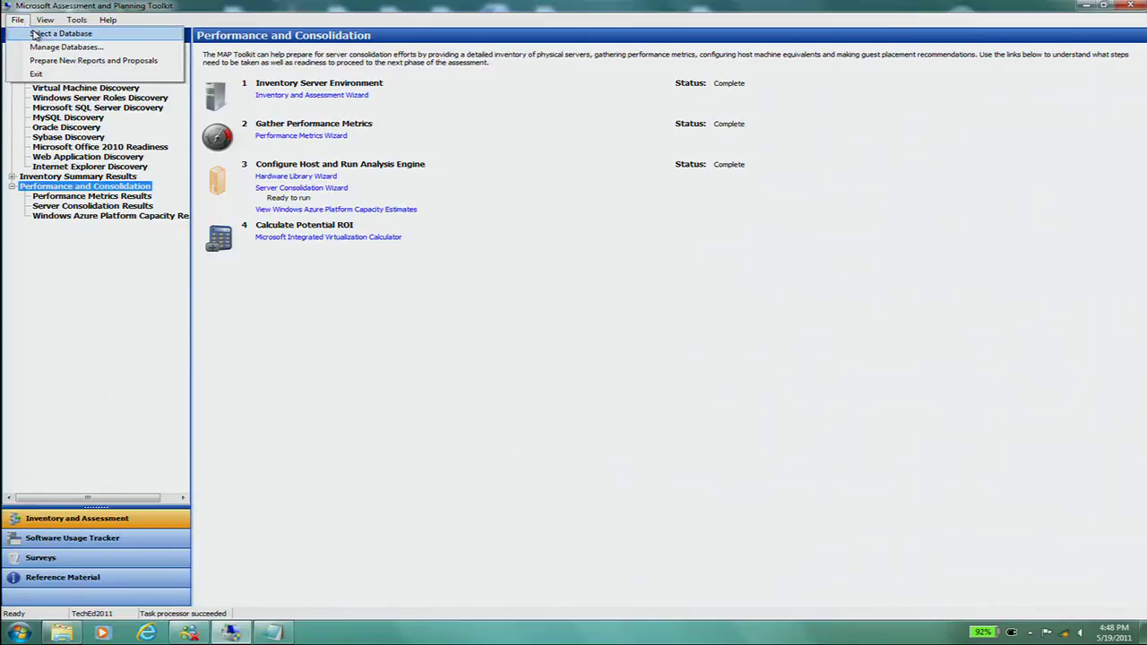
Through Select a Database, create the inventory database 'test5' and make it active
{"action": "left_click", "coordinate": [34, 33]}
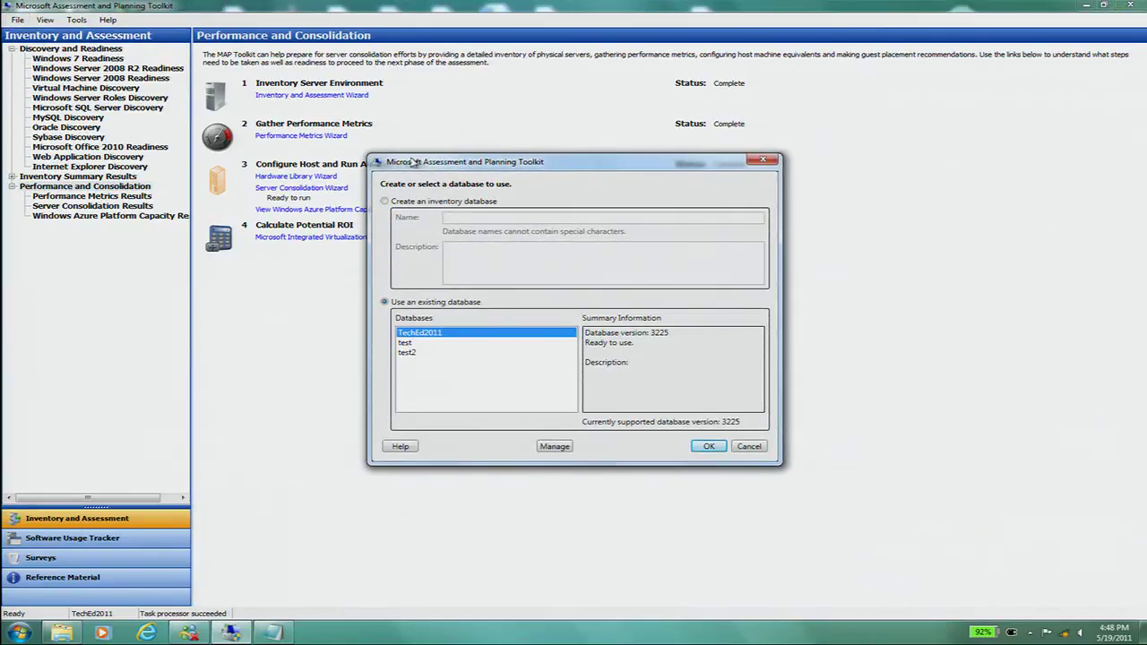
{"action": "left_click", "coordinate": [419, 204]}
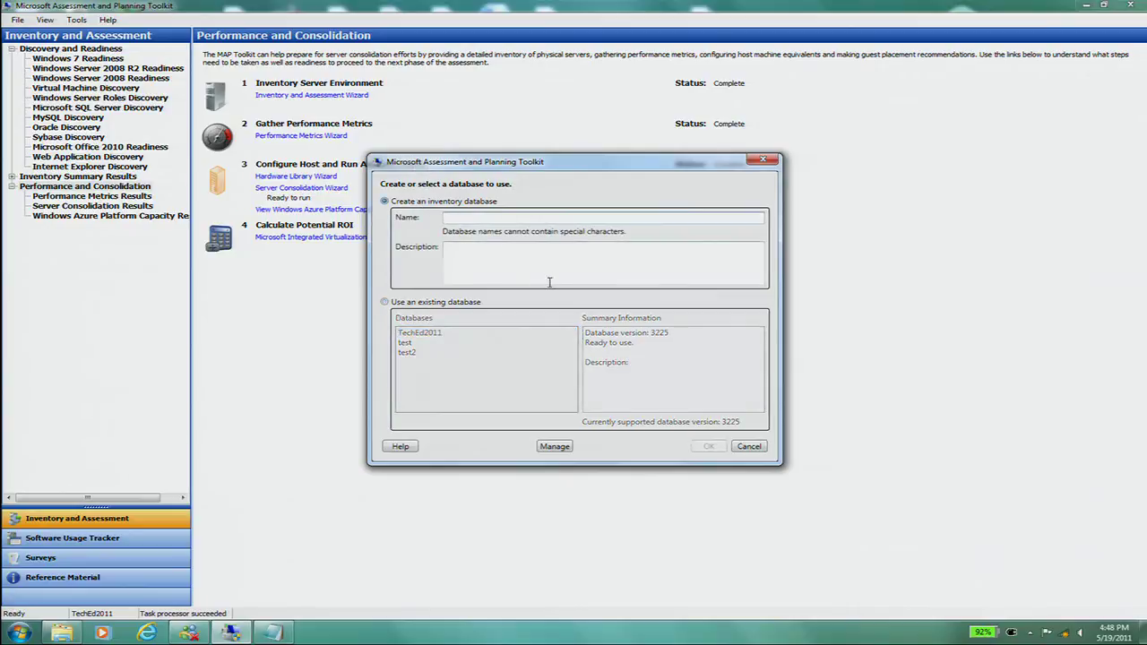
{"action": "left_click", "coordinate": [533, 216]}
{"action": "type", "text": "test5"}
{"action": "left_click", "coordinate": [709, 447]}
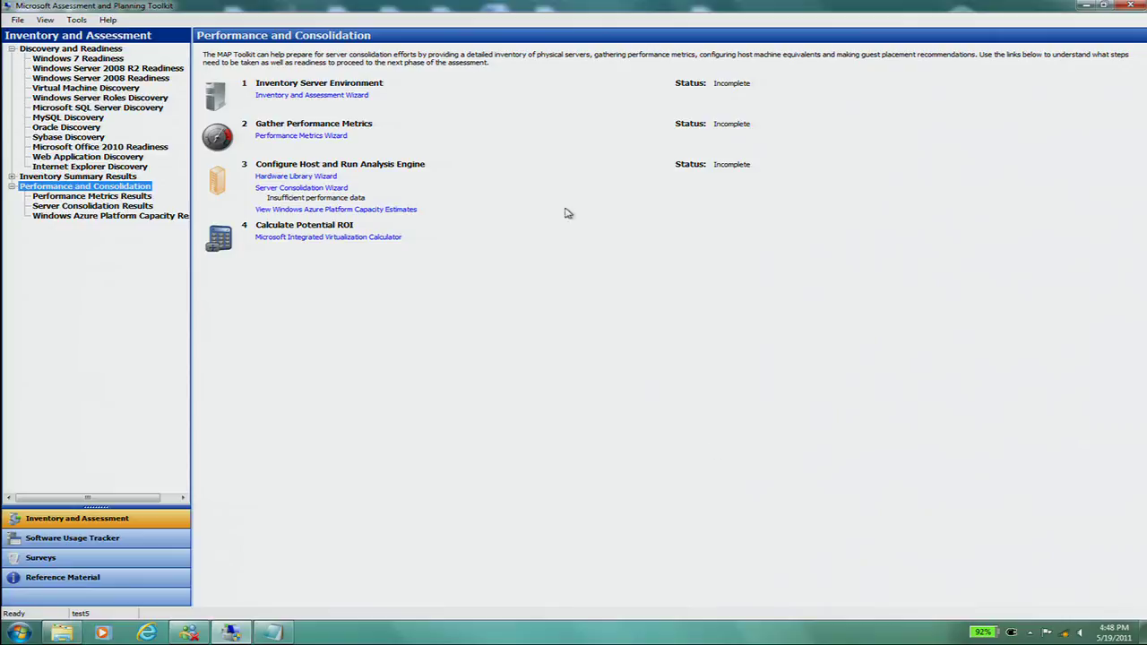
Launch the Inventory and Assessment Wizard from Inventory Server Environment
{"action": "left_click", "coordinate": [328, 97]}
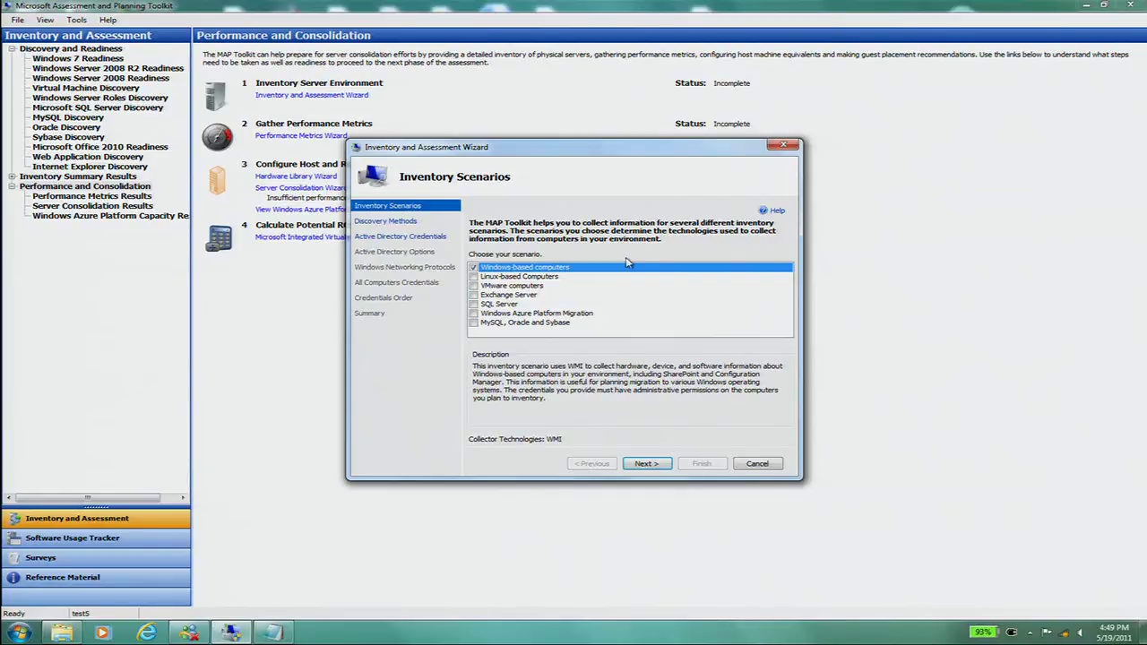
Advance the wizard to the Discovery Methods page
{"action": "left_click", "coordinate": [647, 465]}
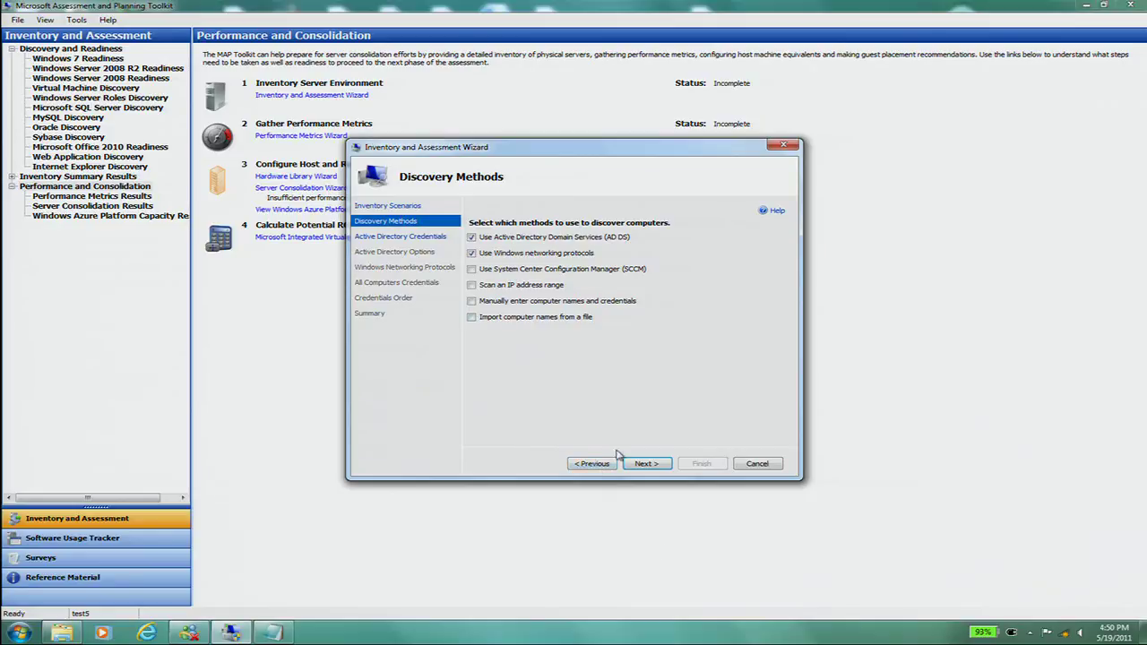
Leave only Import computer names from a file as the discovery method, then continue
{"action": "left_click", "coordinate": [543, 288]}
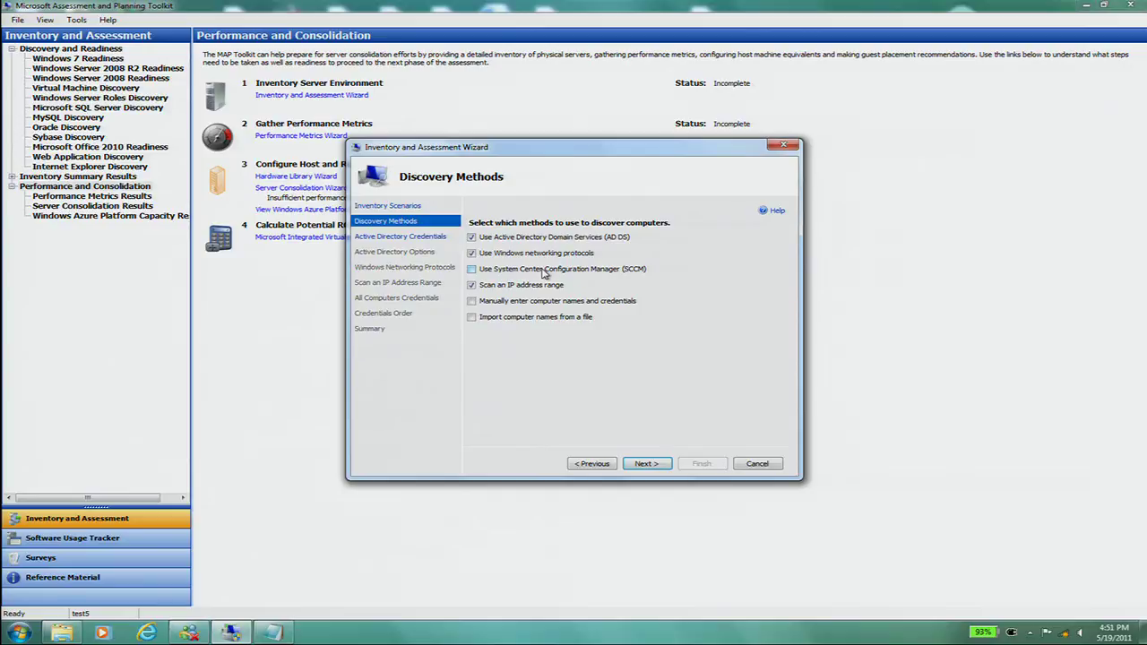
{"action": "left_click", "coordinate": [471, 237]}
{"action": "left_click", "coordinate": [472, 254]}
{"action": "left_click", "coordinate": [472, 285]}
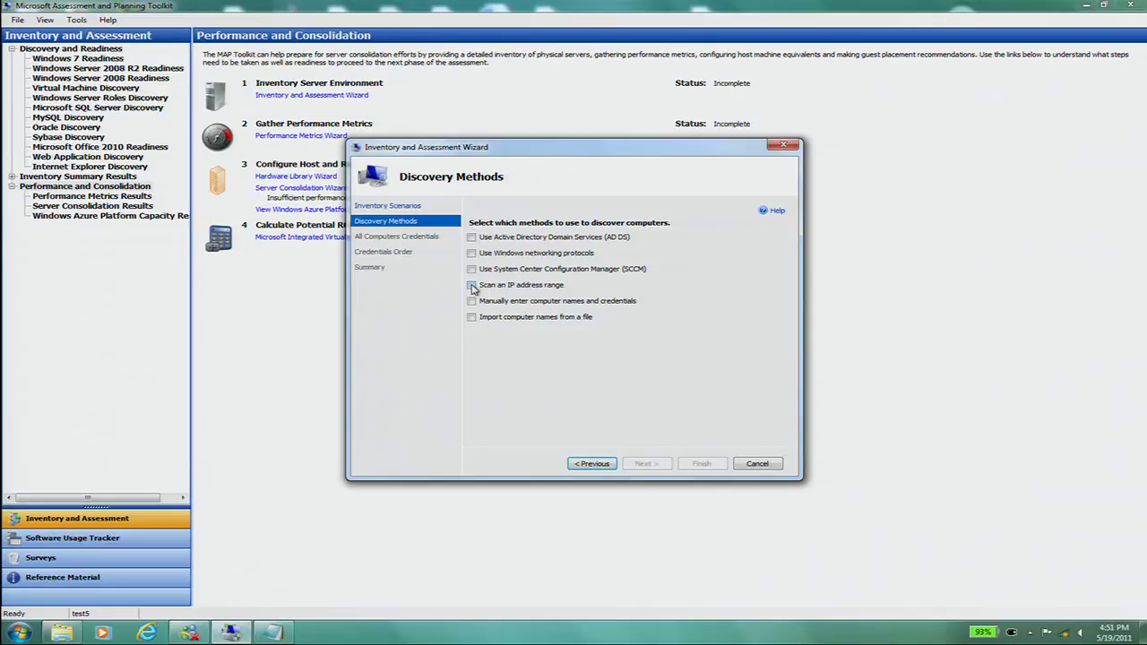
{"action": "left_click", "coordinate": [472, 237]}
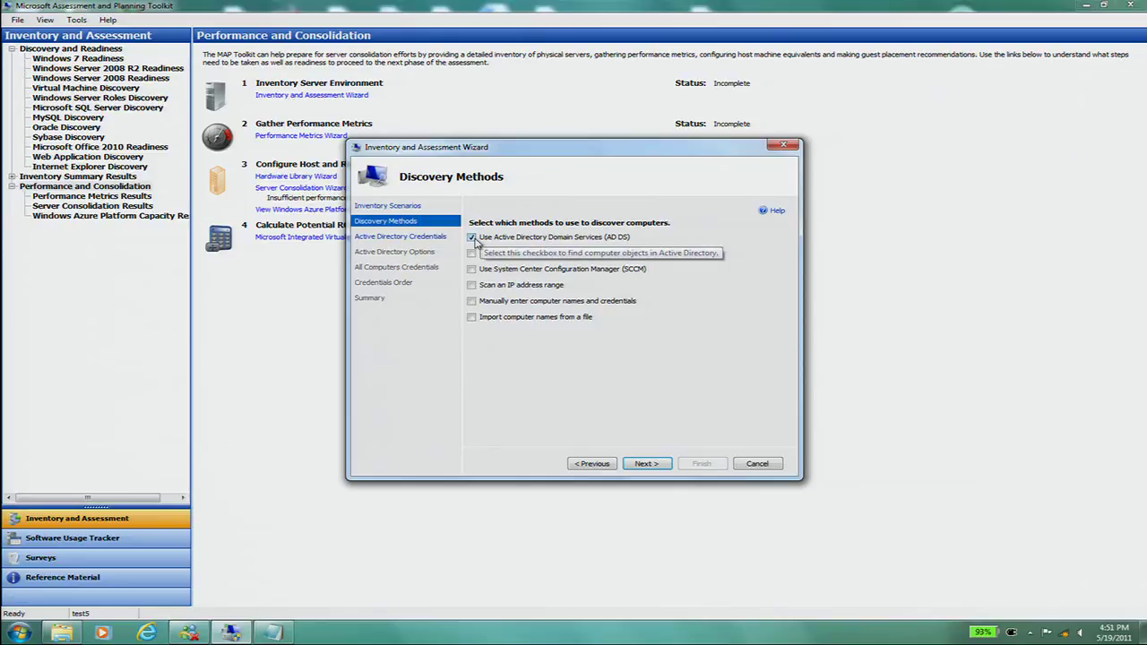
{"action": "left_click", "coordinate": [475, 240]}
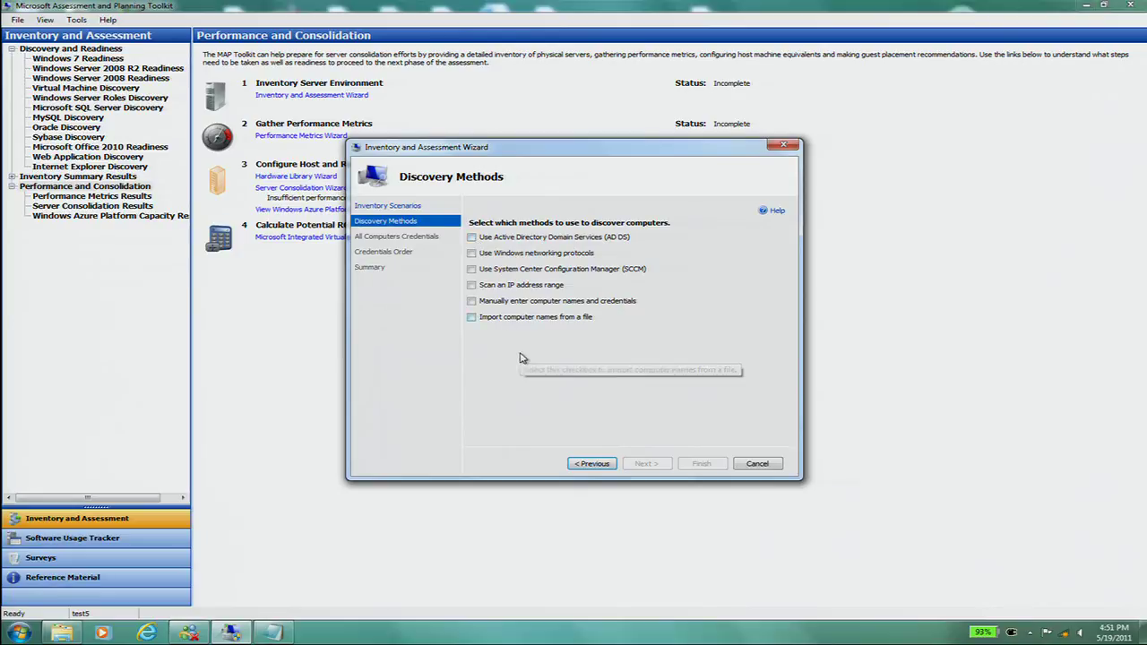
{"action": "left_click", "coordinate": [523, 319]}
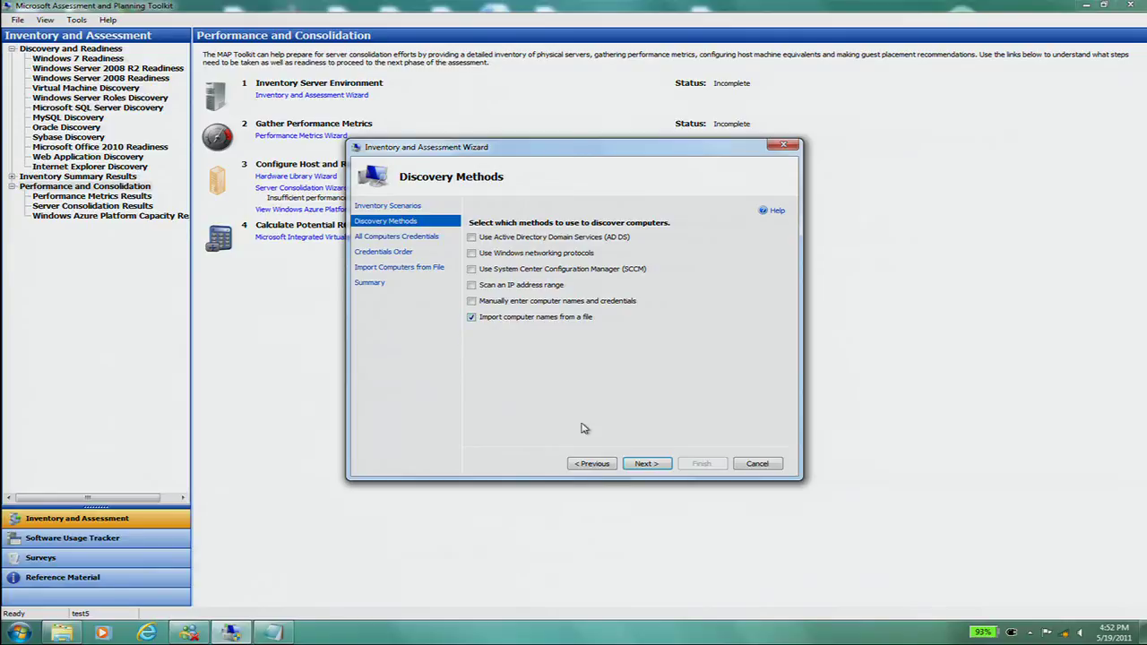
{"action": "left_click", "coordinate": [651, 464]}
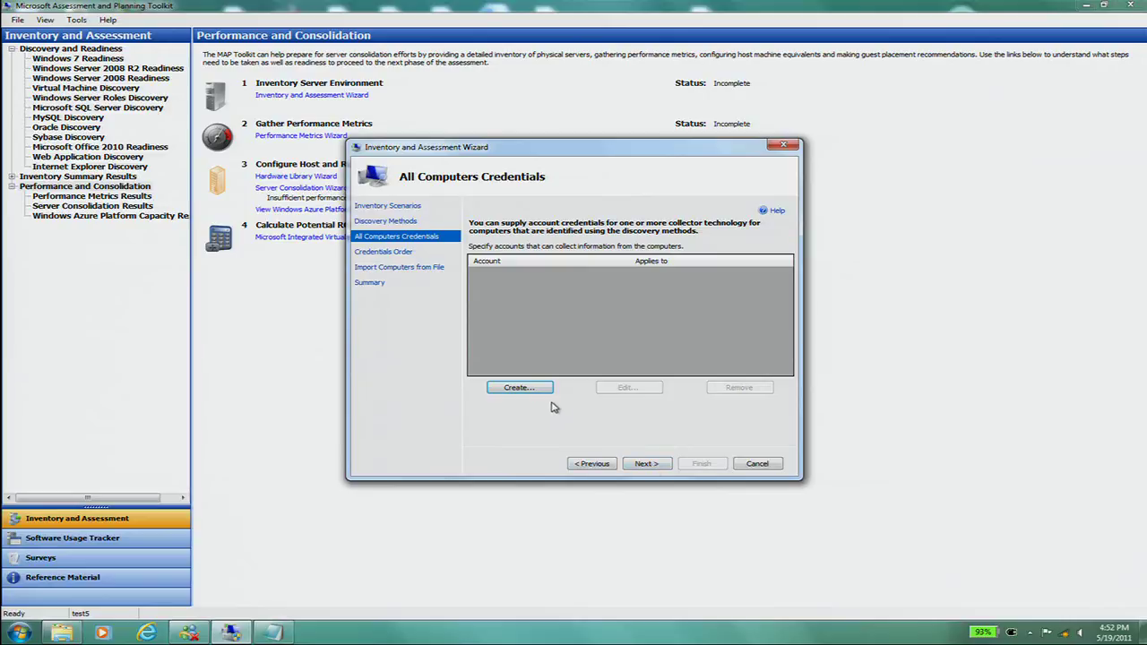
Save a new domain account credential with its password for WMI
{"action": "left_click", "coordinate": [524, 391]}
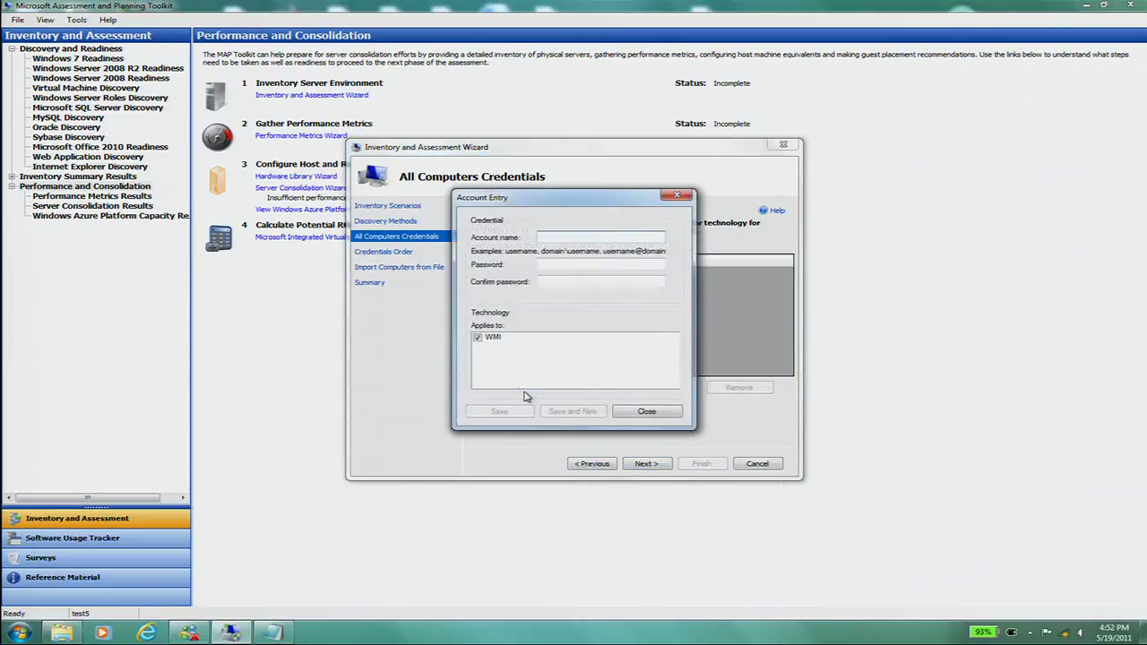
{"action": "type", "text": "redmond"}
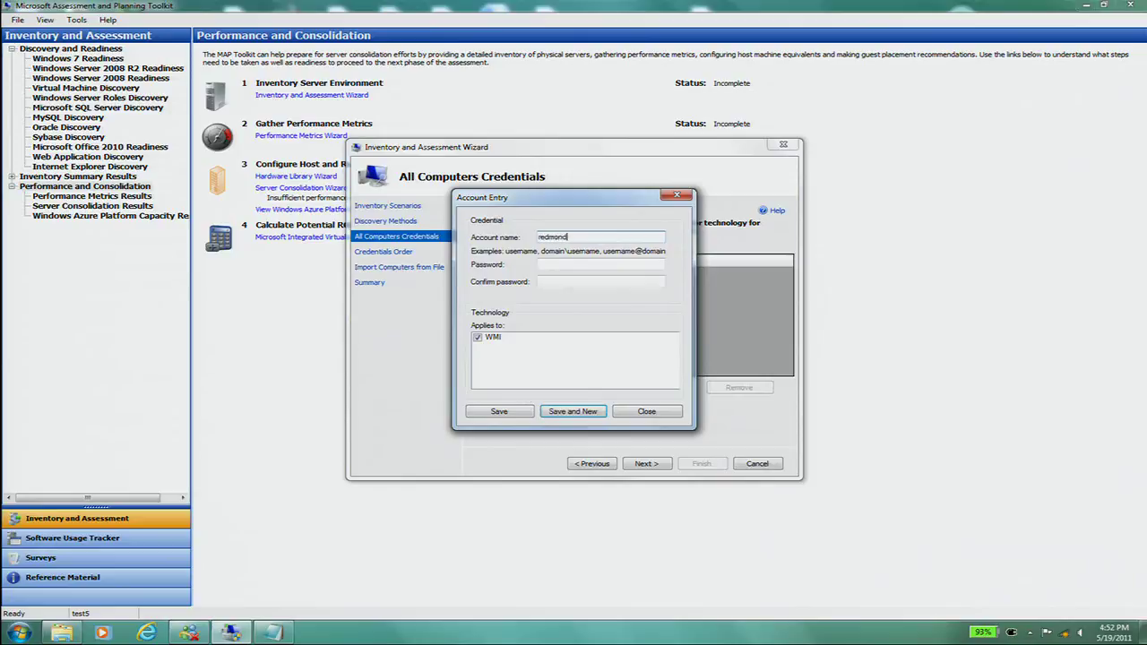
{"action": "type", "text": "\\kingsled"}
{"action": "key", "text": "Tab"}
{"action": "type", "text": "********"}
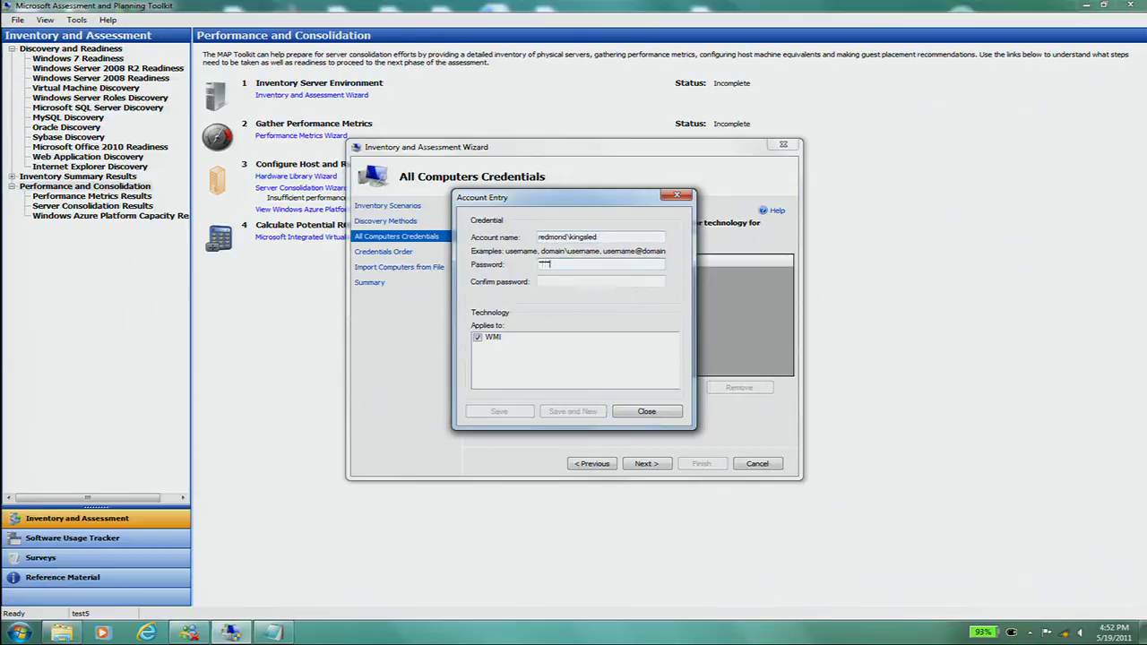
{"action": "type", "text": "***"}
{"action": "key", "text": "Tab"}
{"action": "type", "text": "***********"}
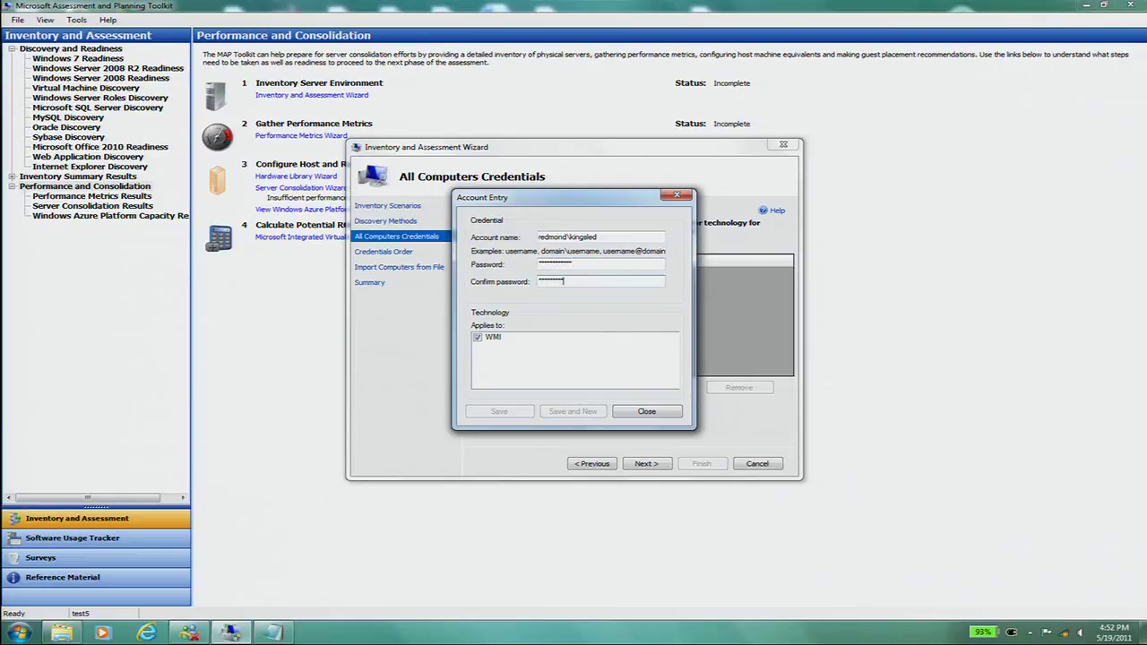
{"action": "left_click", "coordinate": [501, 412]}
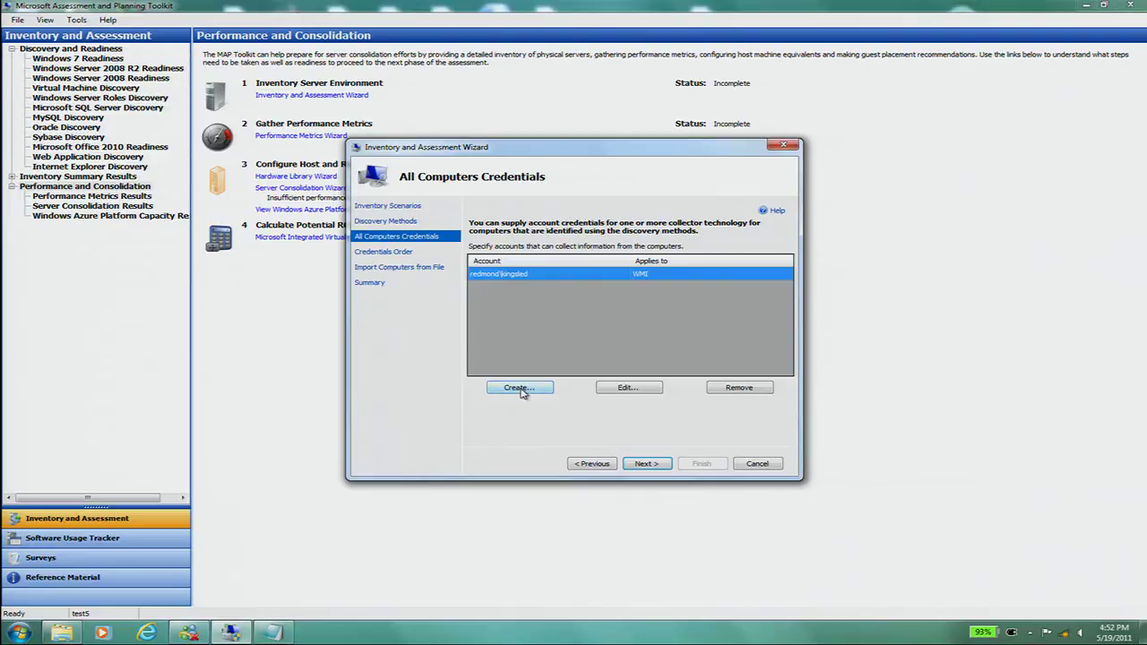
Close the account form and proceed to the Credentials Order page
{"action": "left_click", "coordinate": [520, 388]}
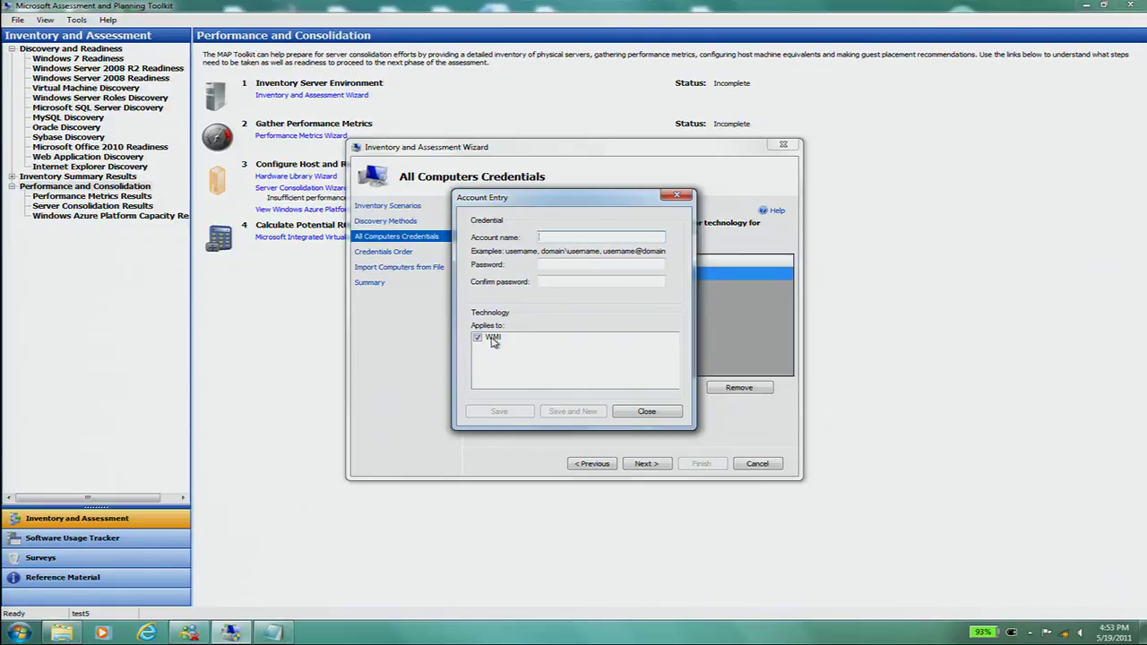
{"action": "left_click", "coordinate": [653, 414]}
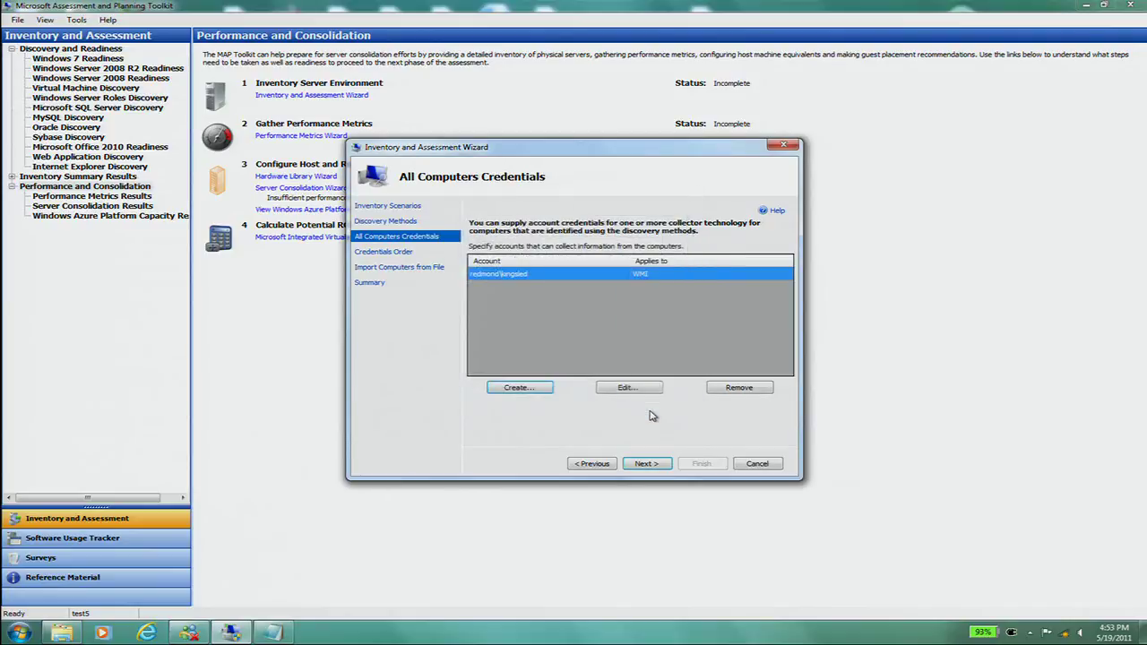
{"action": "left_click", "coordinate": [648, 465]}
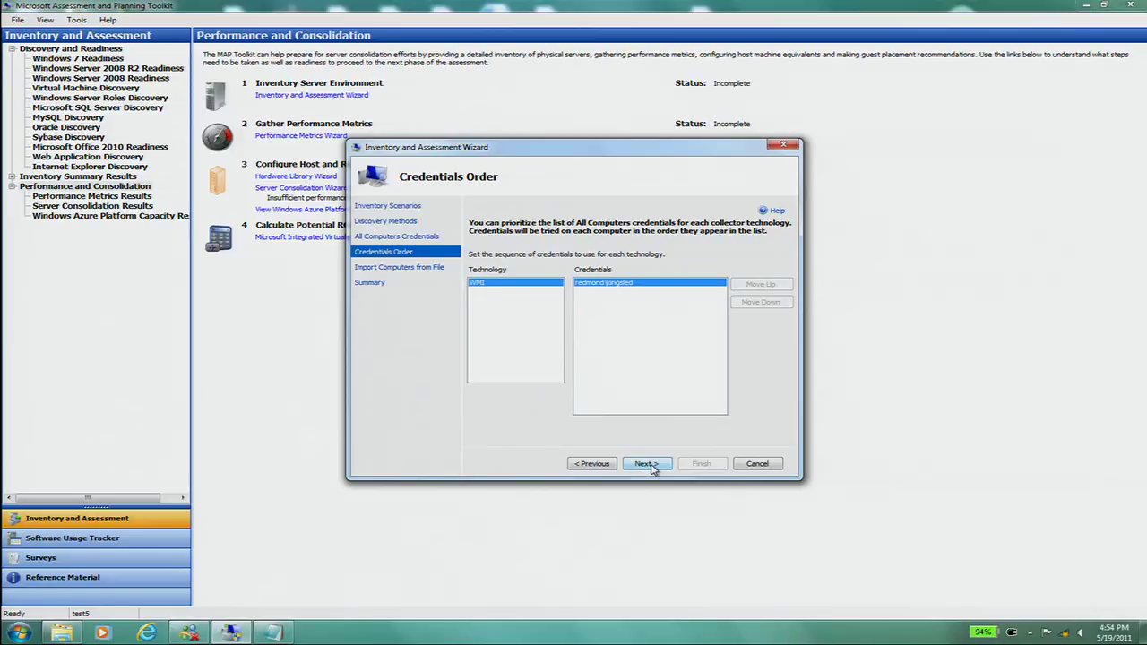
Keep the WMI credential order unchanged and proceed to Import Computers from File
{"action": "left_click", "coordinate": [647, 464]}
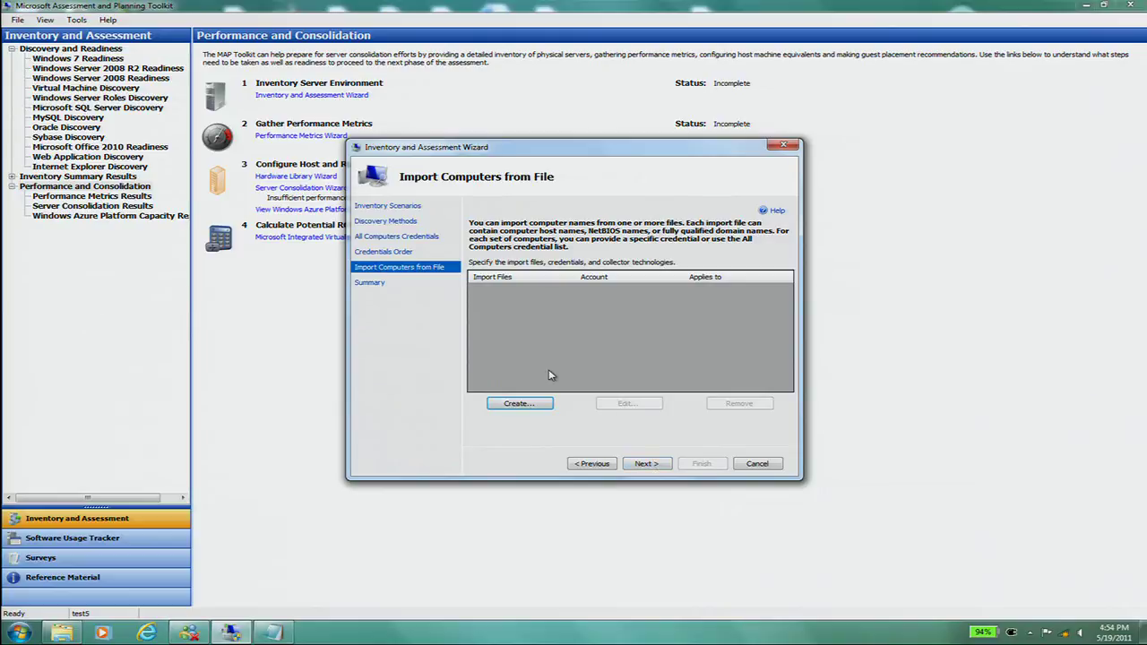
Add C:\demo\TechEd2011\mymachines.txt as an import file using the All Computers credential list
{"action": "left_click", "coordinate": [518, 405]}
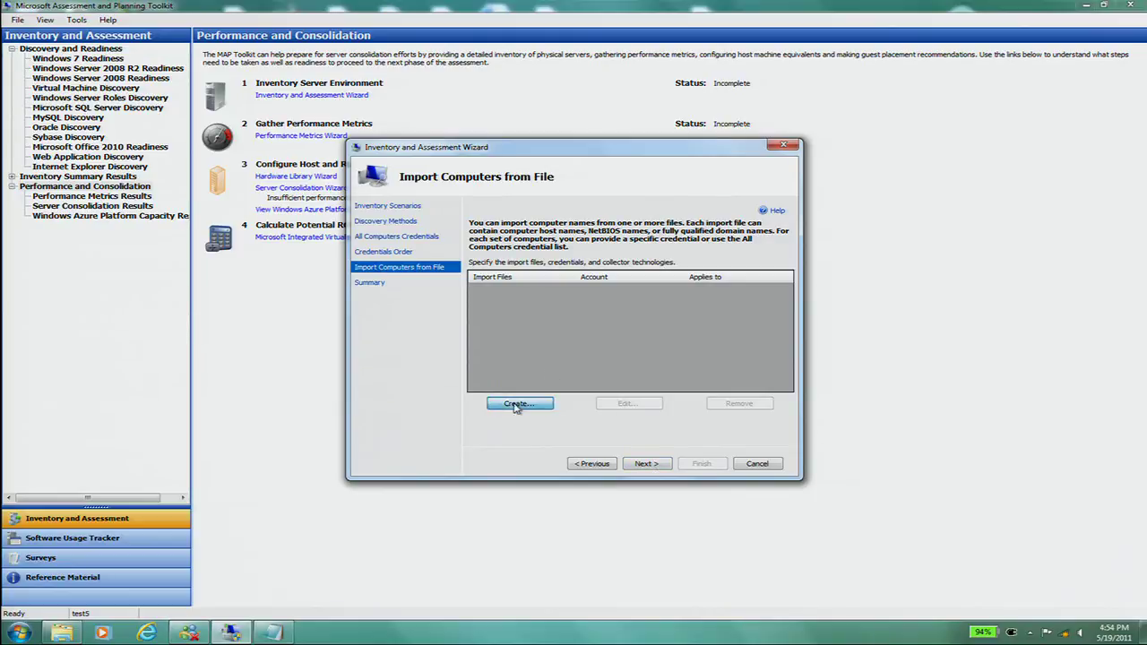
{"action": "left_click", "coordinate": [525, 236]}
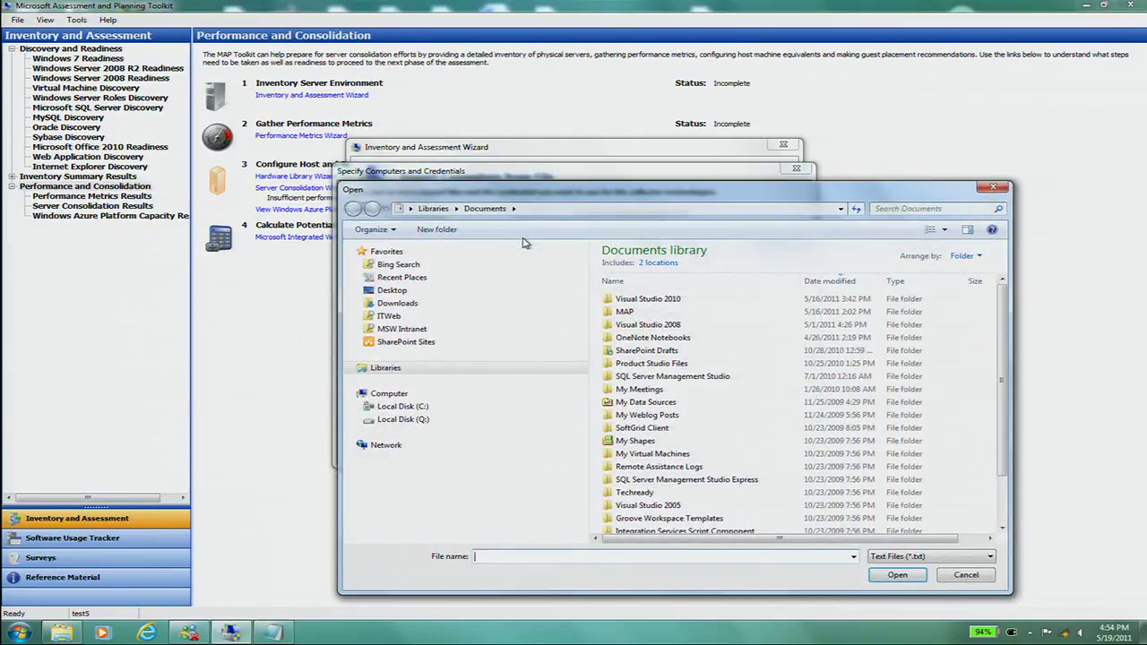
{"action": "left_click", "coordinate": [362, 406]}
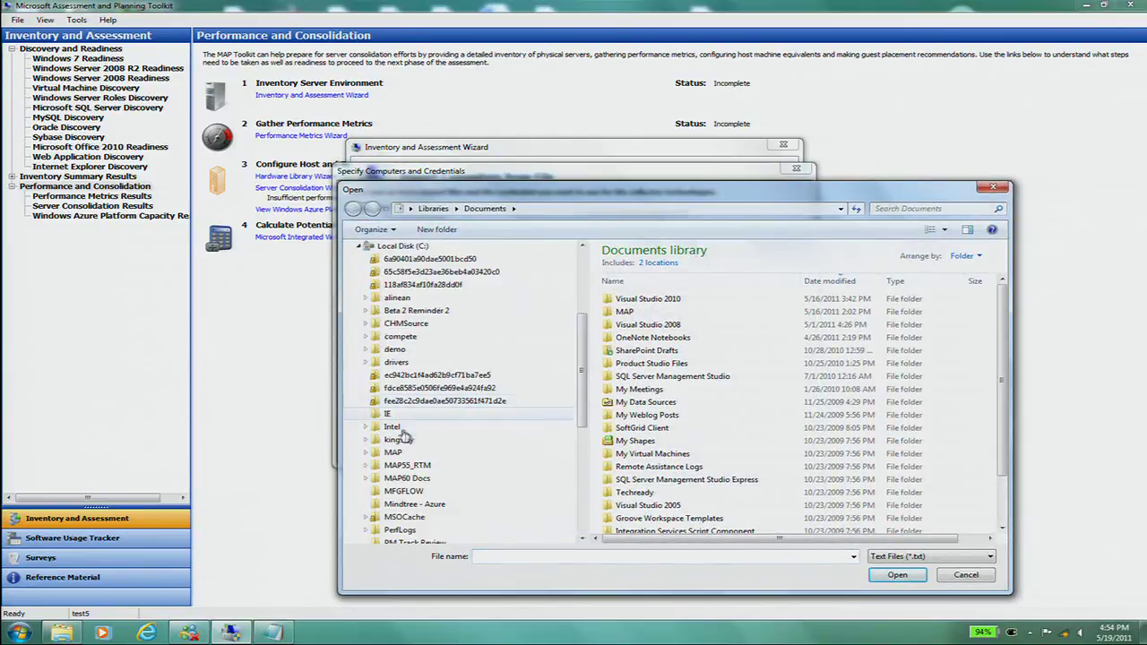
{"action": "left_click", "coordinate": [395, 349]}
{"action": "double_click", "coordinate": [626, 268]}
{"action": "left_click", "coordinate": [640, 267]}
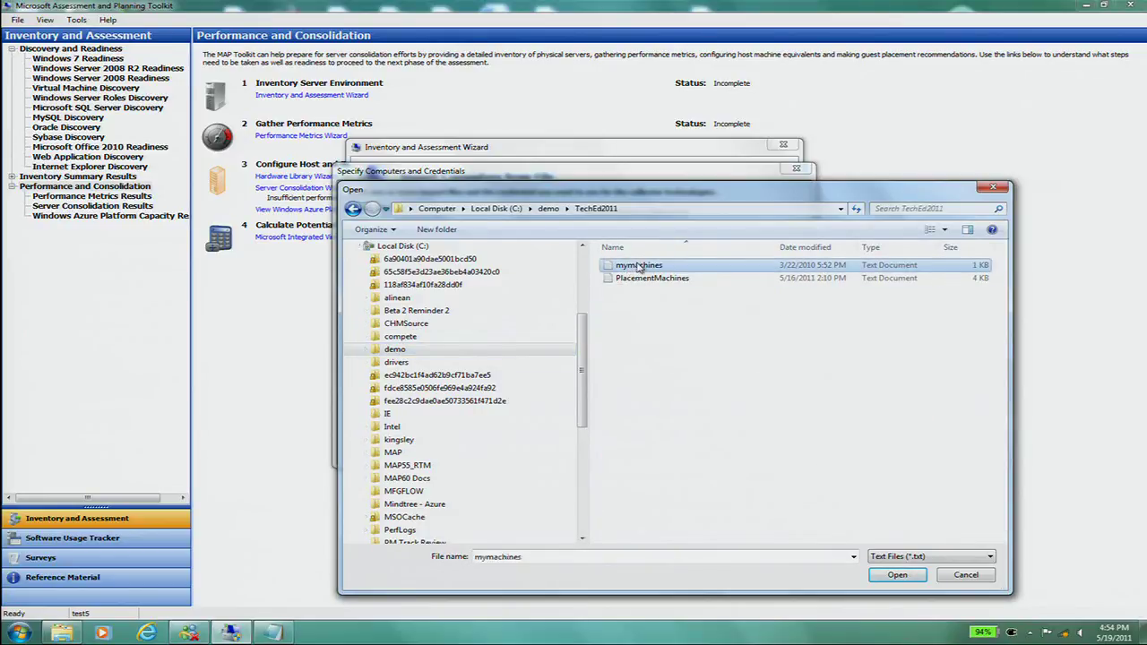
{"action": "double_click", "coordinate": [640, 267]}
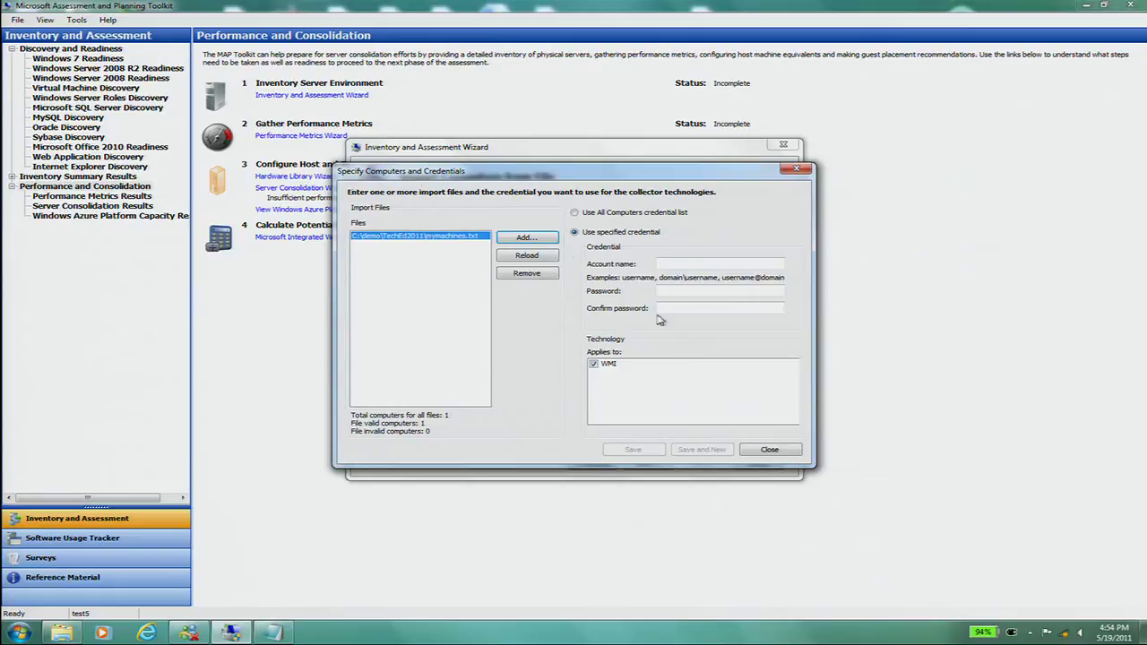
{"action": "left_click", "coordinate": [613, 213]}
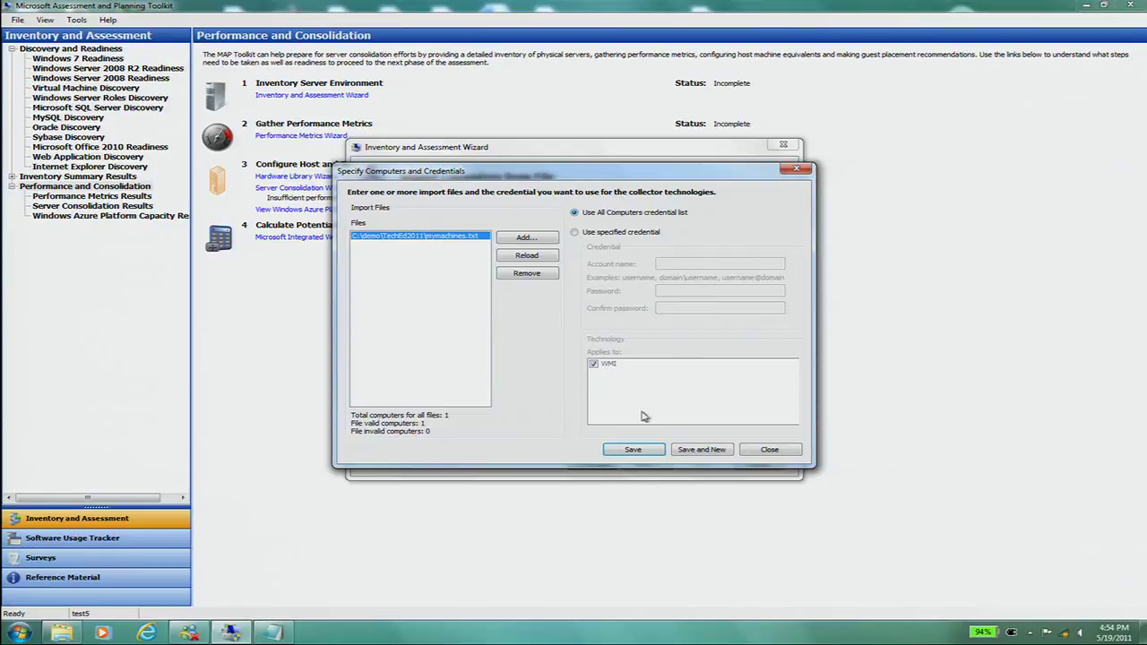
{"action": "left_click", "coordinate": [650, 450]}
Review the wizard Summary and start the inventory run
{"action": "left_click", "coordinate": [648, 461]}
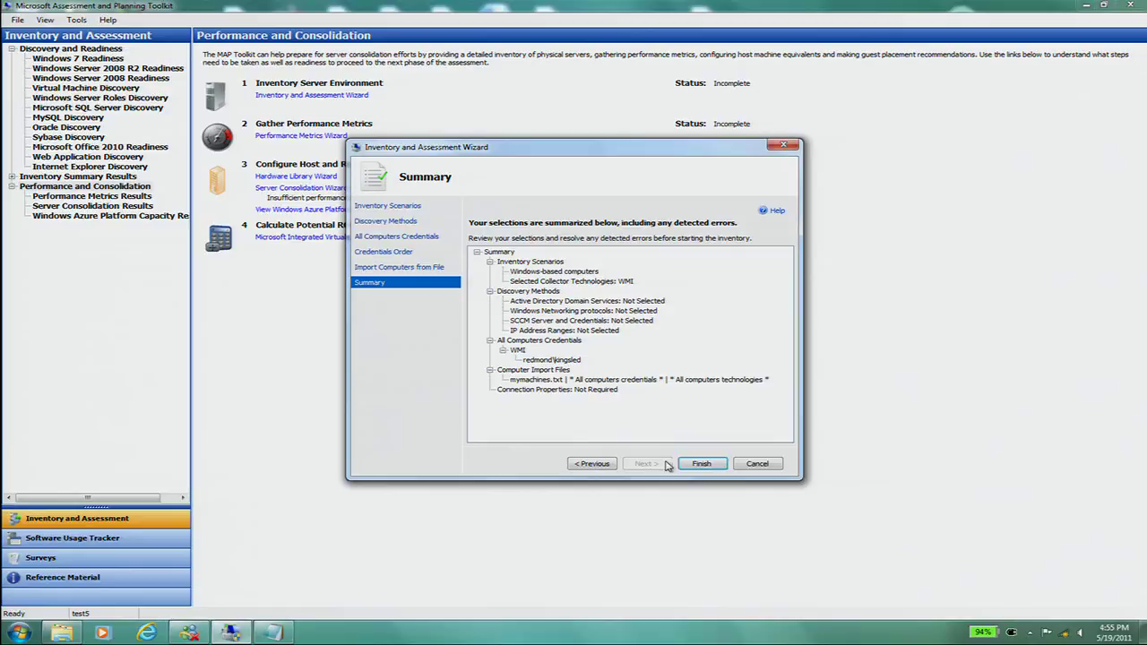
{"action": "left_click", "coordinate": [701, 464]}
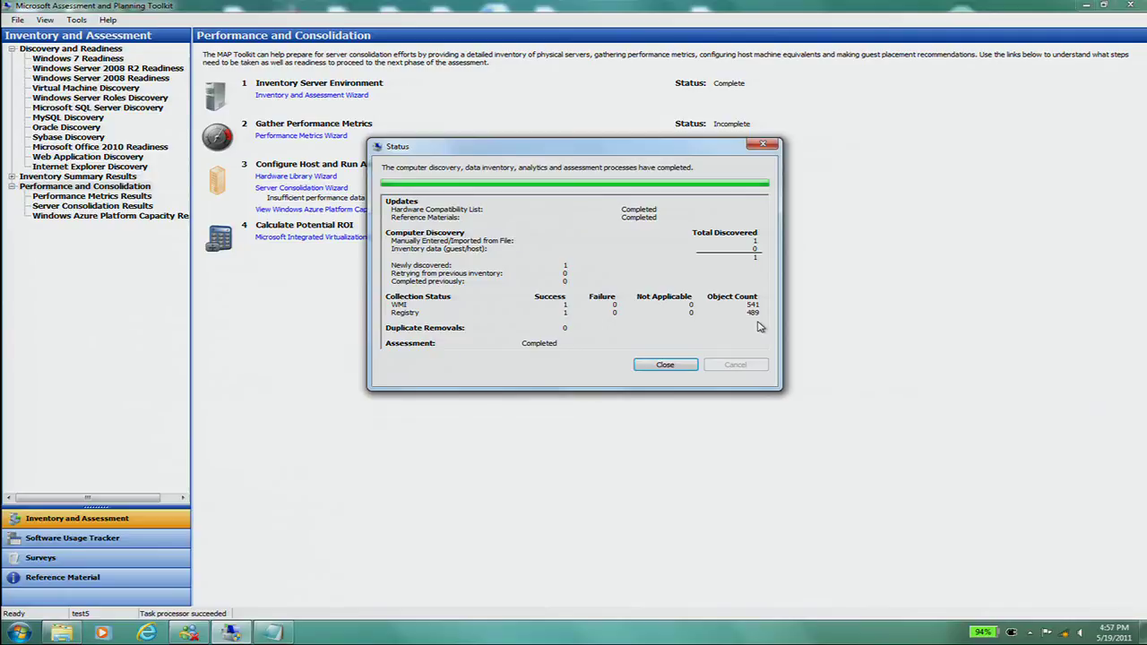
Dismiss the completed status report, view Inventory Summary Results, and show the File menu
{"action": "left_click_drag", "start_coordinate": [672, 147], "coordinate": [727, 133]}
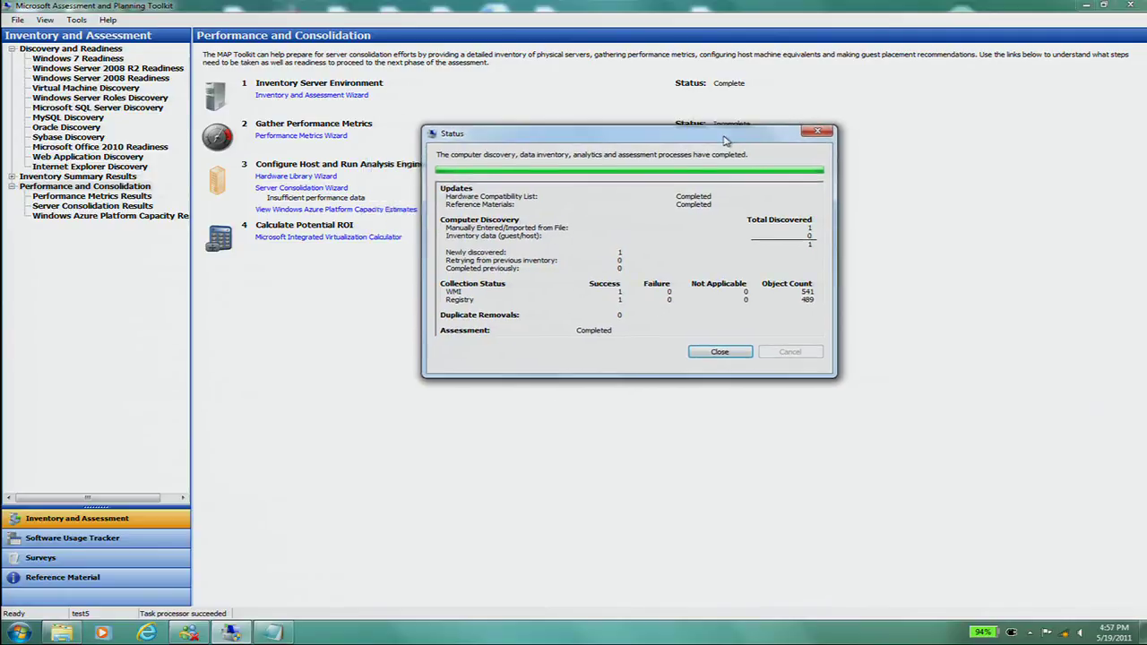
{"action": "left_click", "coordinate": [722, 351]}
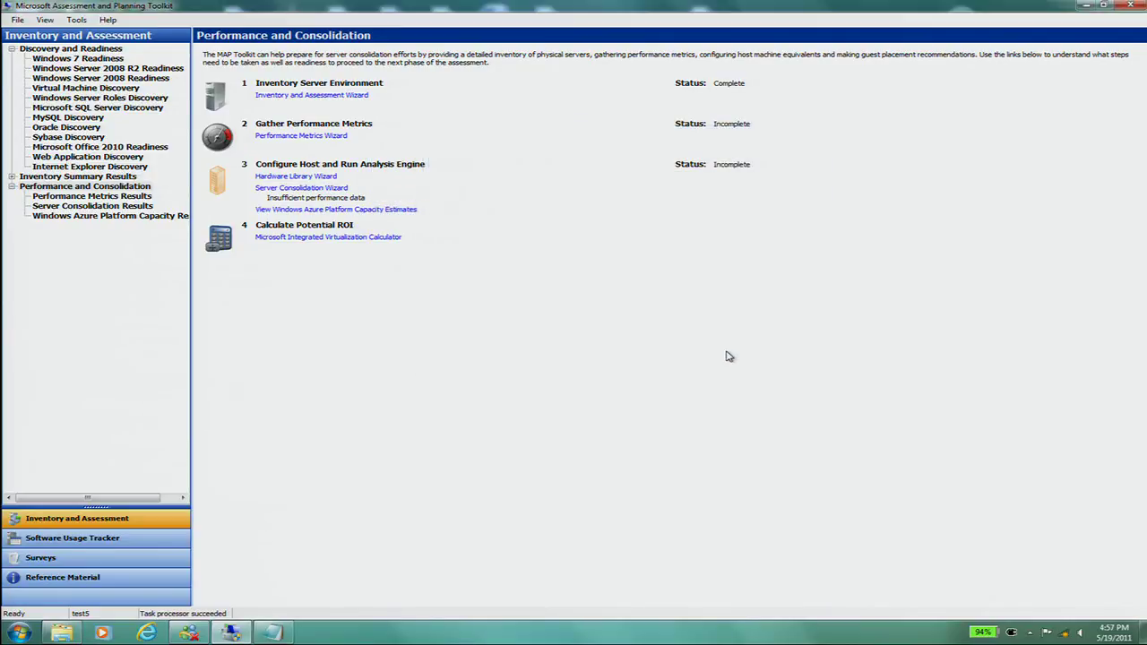
{"action": "left_click", "coordinate": [12, 177]}
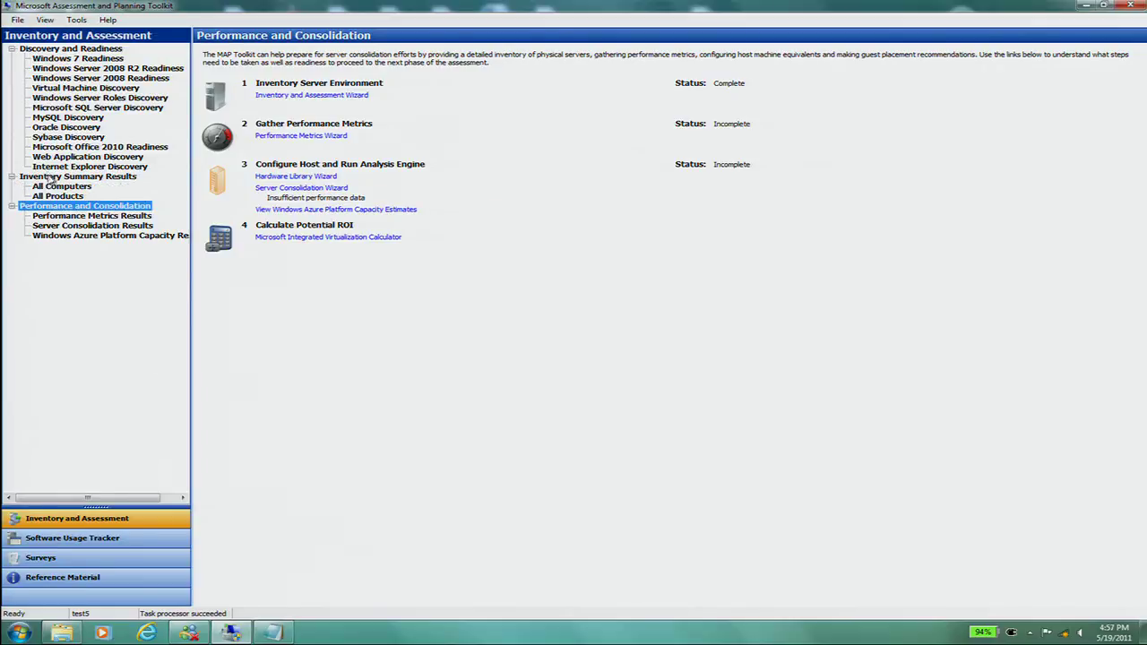
{"action": "left_click", "coordinate": [51, 176]}
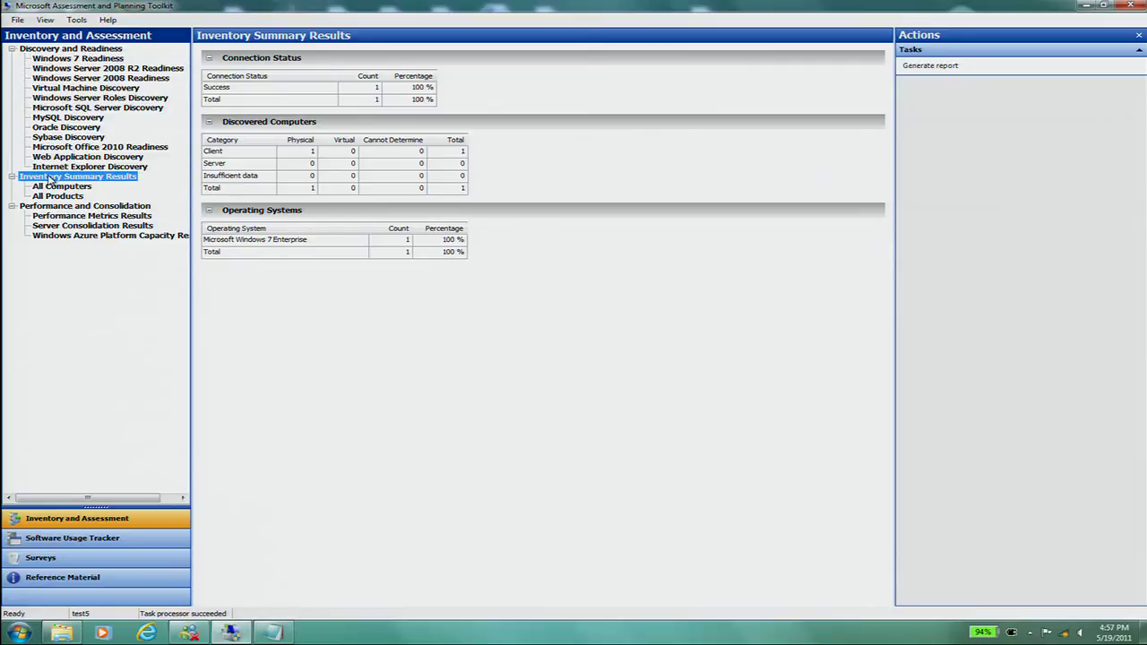
{"action": "left_click", "coordinate": [16, 21]}
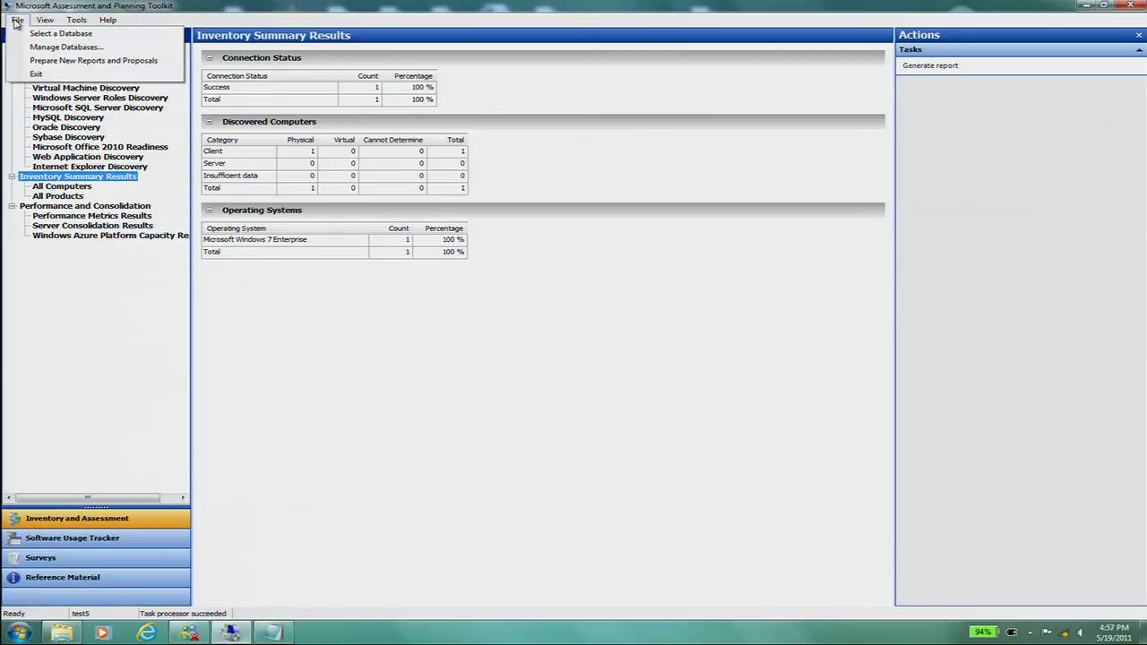
Load the existing TechEd2011 database, showing 341 computers in the inventory summary
{"action": "left_click", "coordinate": [60, 33]}
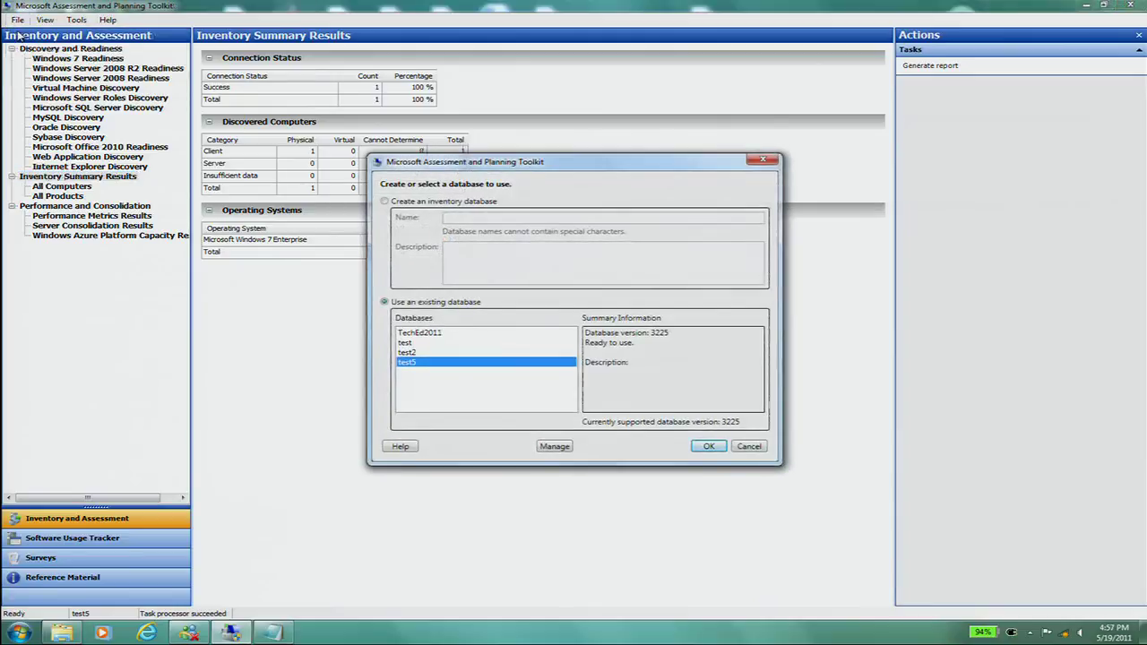
{"action": "left_click", "coordinate": [423, 334]}
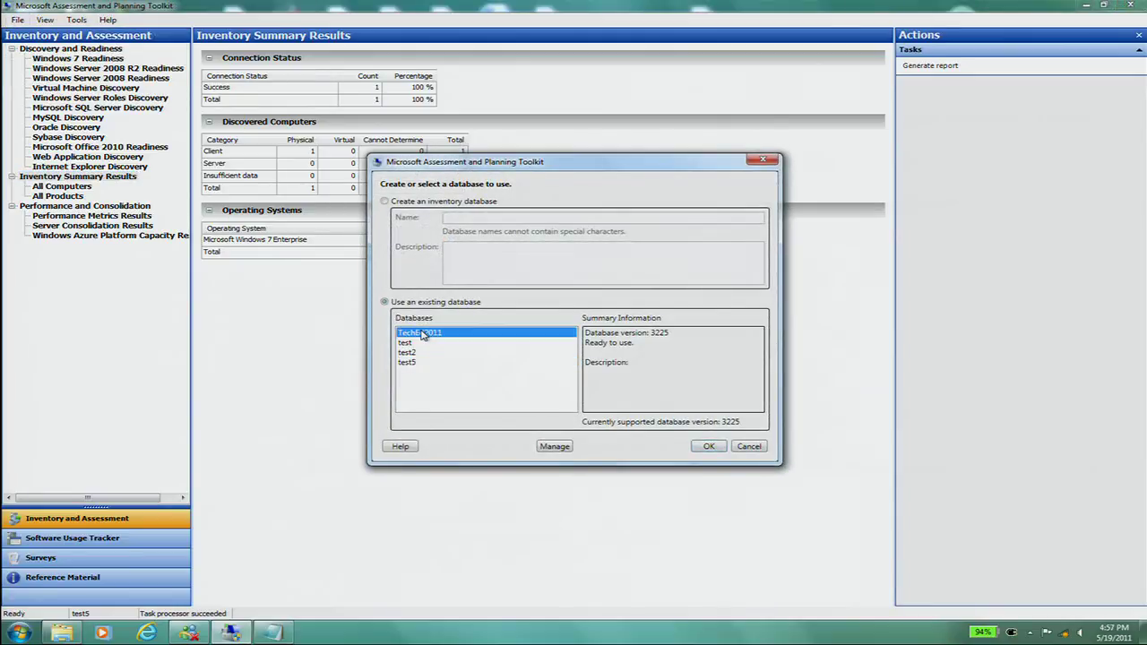
{"action": "left_click", "coordinate": [709, 447]}
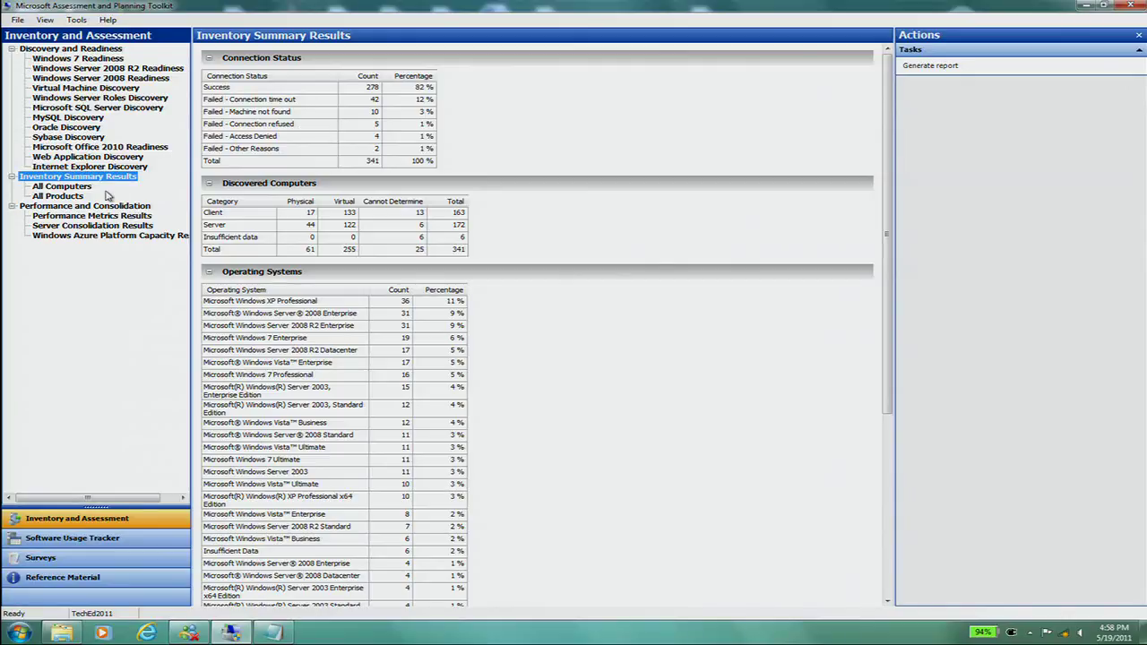
Open the All Computers list and collapse the Insufficient Data and Physical machine groups
{"action": "left_click", "coordinate": [74, 188]}
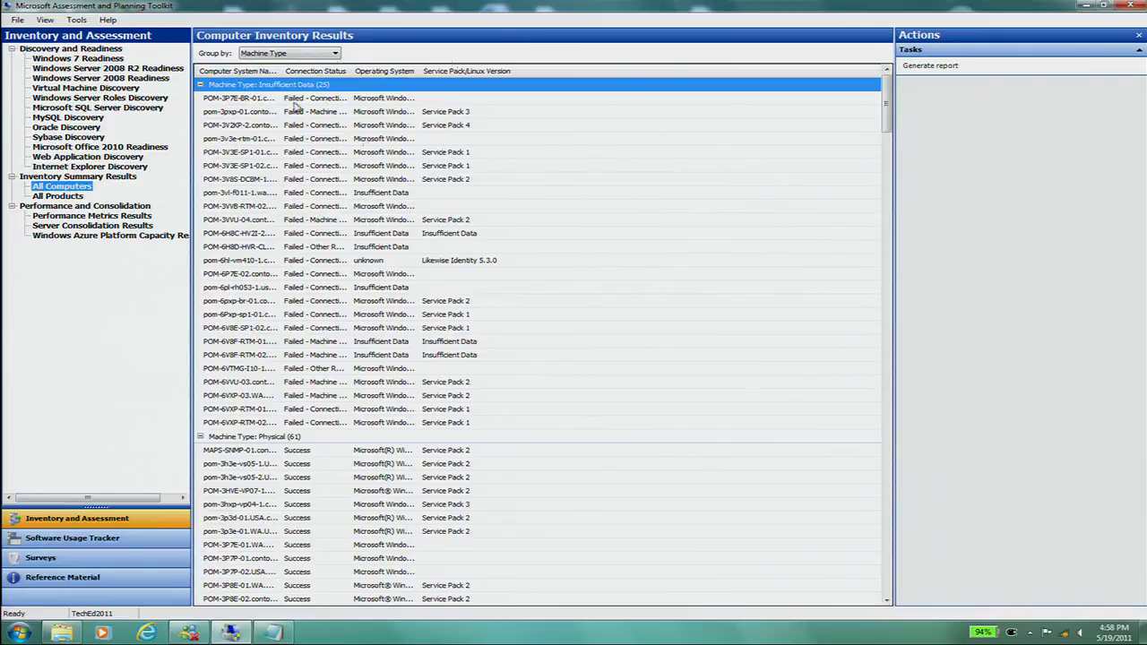
{"action": "left_click", "coordinate": [201, 85]}
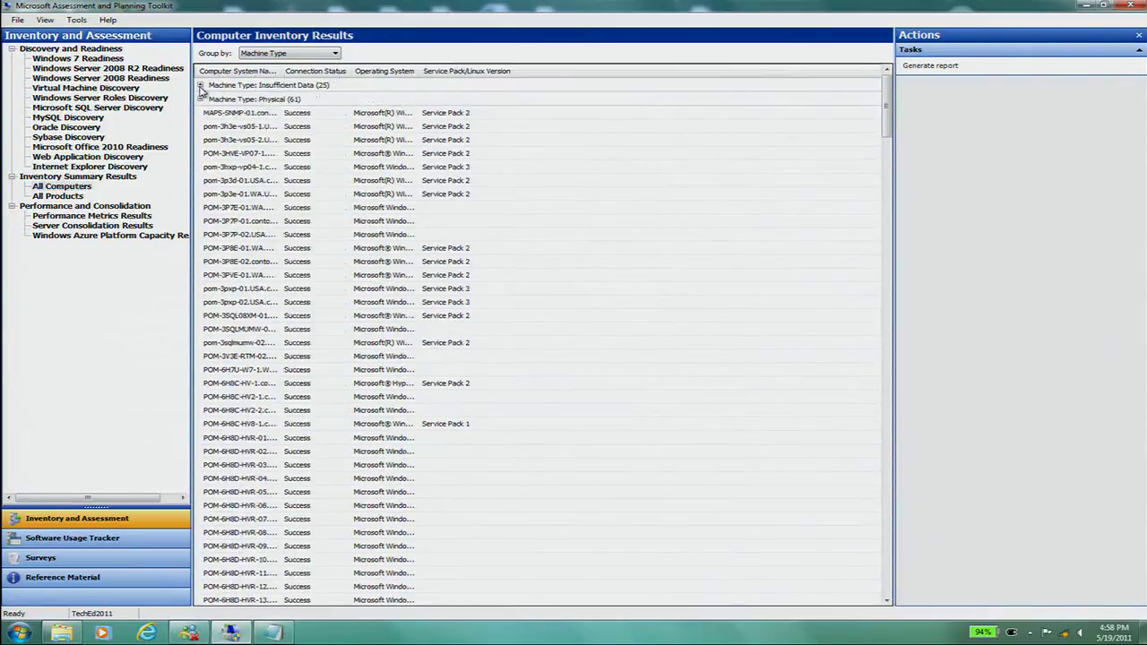
{"action": "left_click", "coordinate": [201, 99]}
Group the computers by Connection Status and check the Connection time out group
{"action": "left_click", "coordinate": [343, 56]}
{"action": "left_click", "coordinate": [324, 77]}
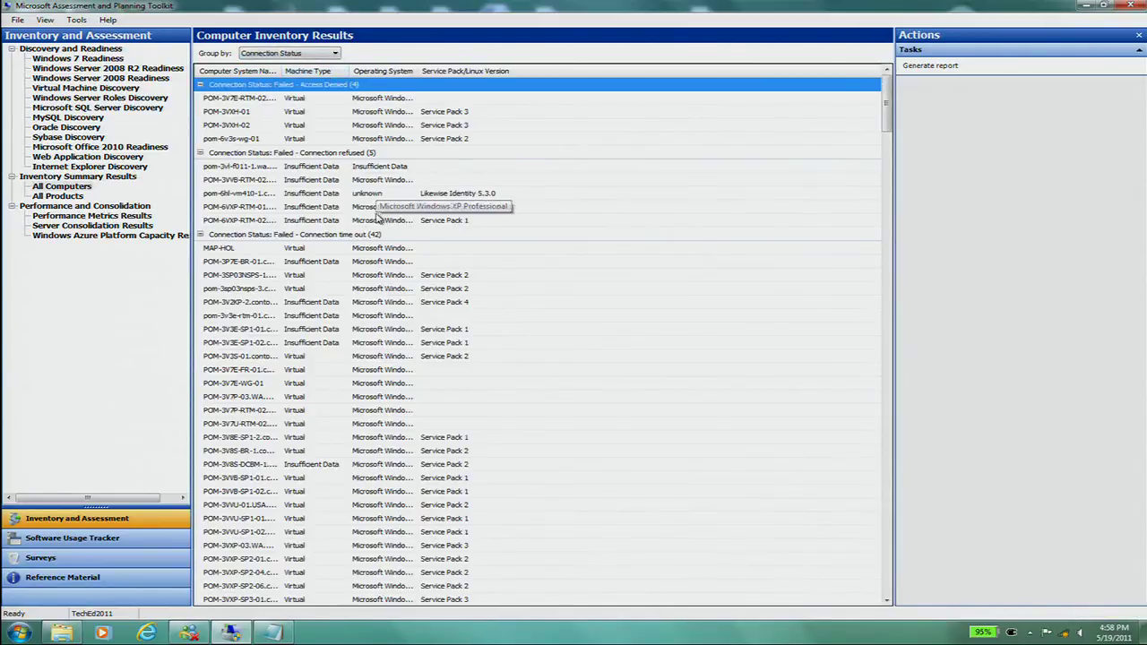
{"action": "left_click", "coordinate": [201, 235]}
{"action": "left_click", "coordinate": [200, 235]}
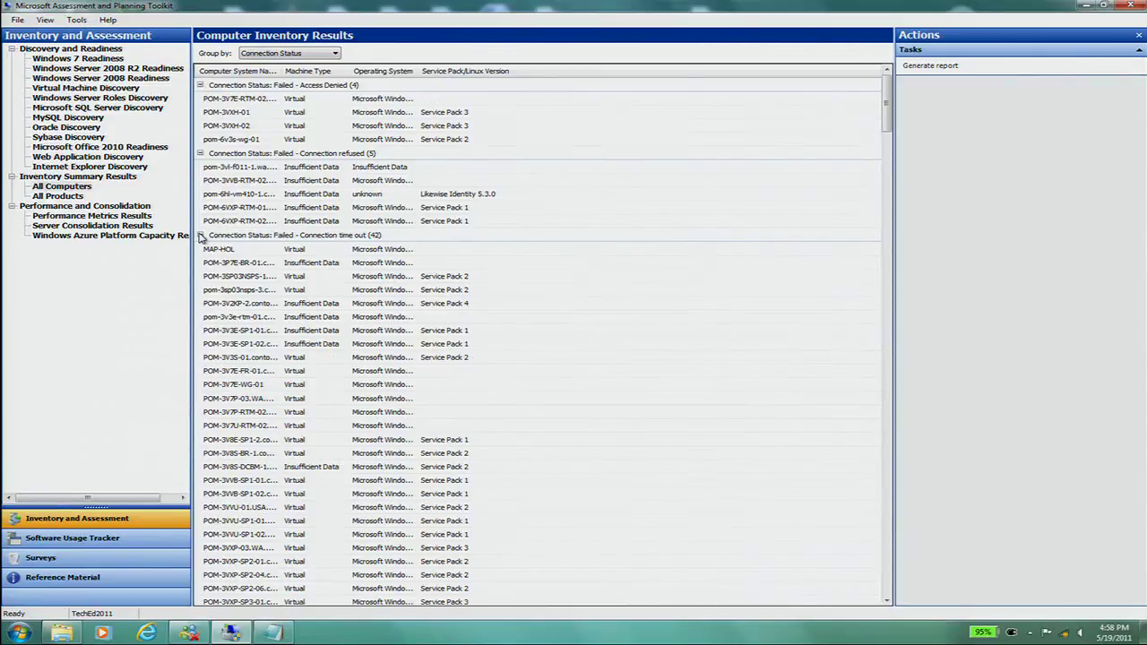
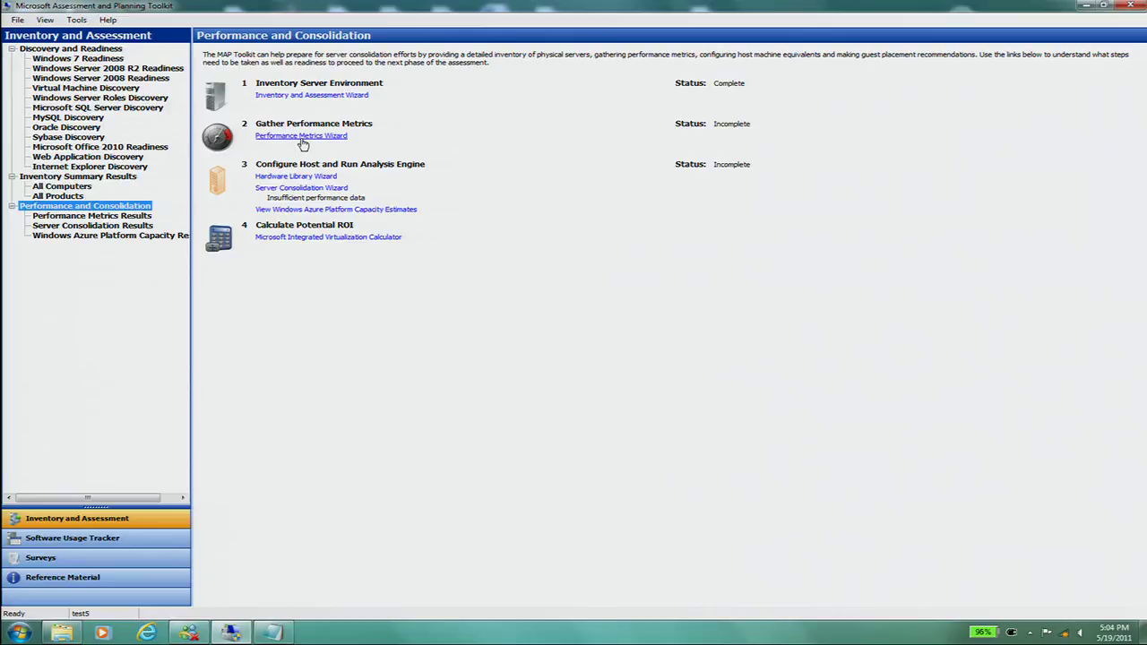
Launch the Performance Metrics Wizard from the Gather Performance Metrics section
{"action": "left_click", "coordinate": [303, 136]}
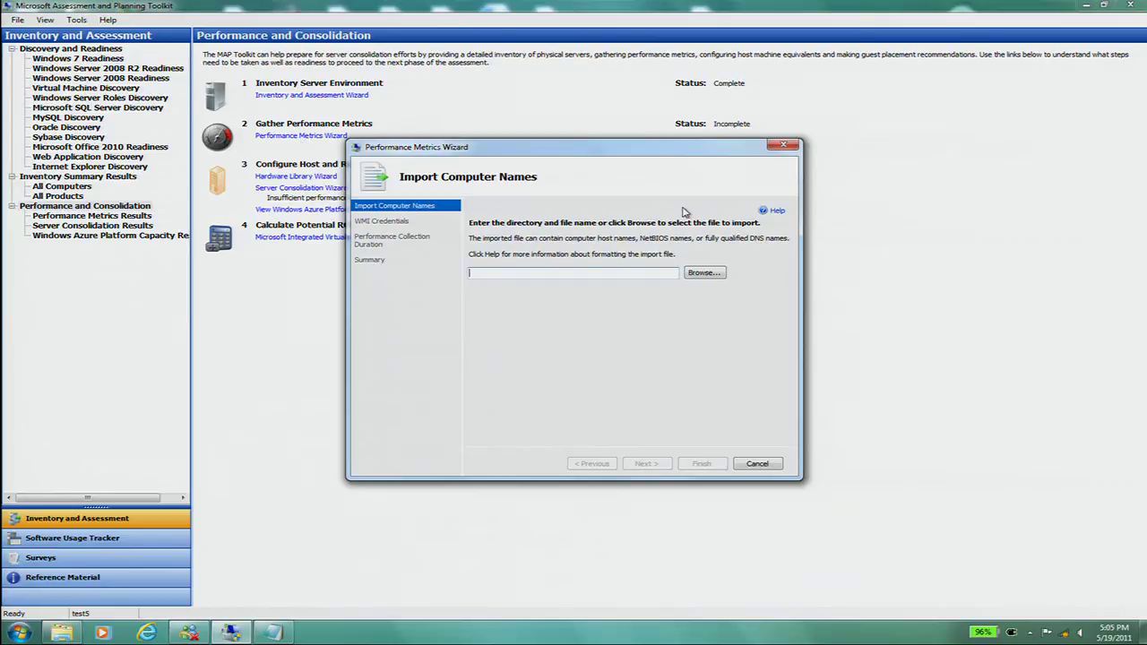
Import C:\demo\TechEd2011\mymachines.txt as the computer list and confirm one machine to inventory
{"action": "left_click", "coordinate": [704, 275]}
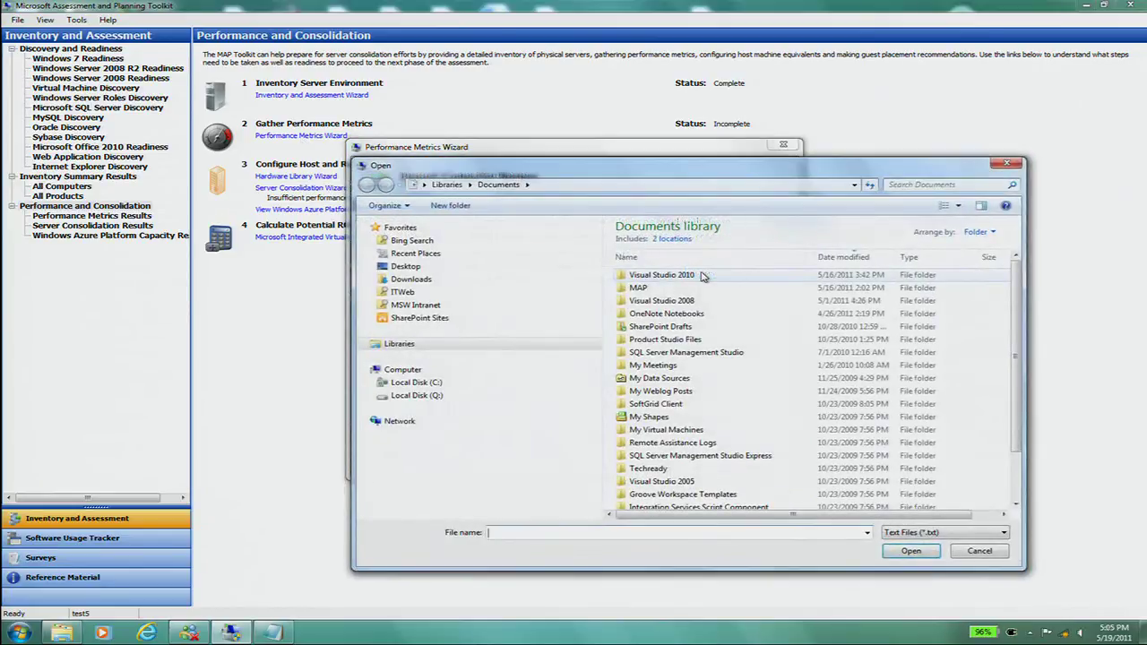
{"action": "left_click", "coordinate": [451, 384]}
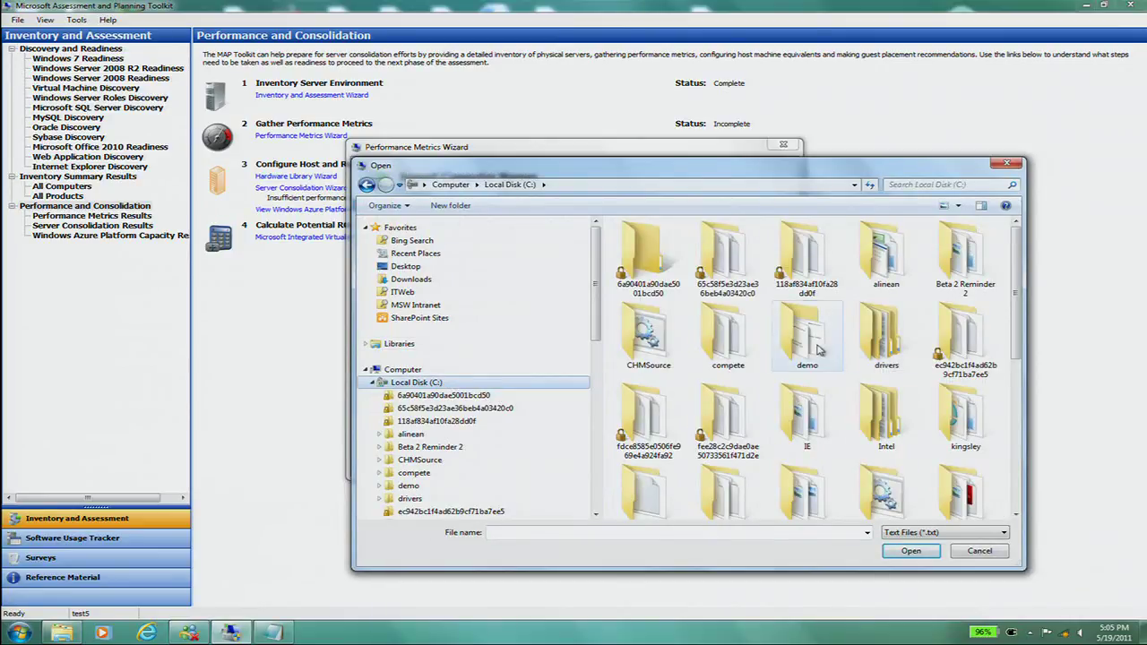
{"action": "double_click", "coordinate": [807, 336]}
{"action": "double_click", "coordinate": [649, 243]}
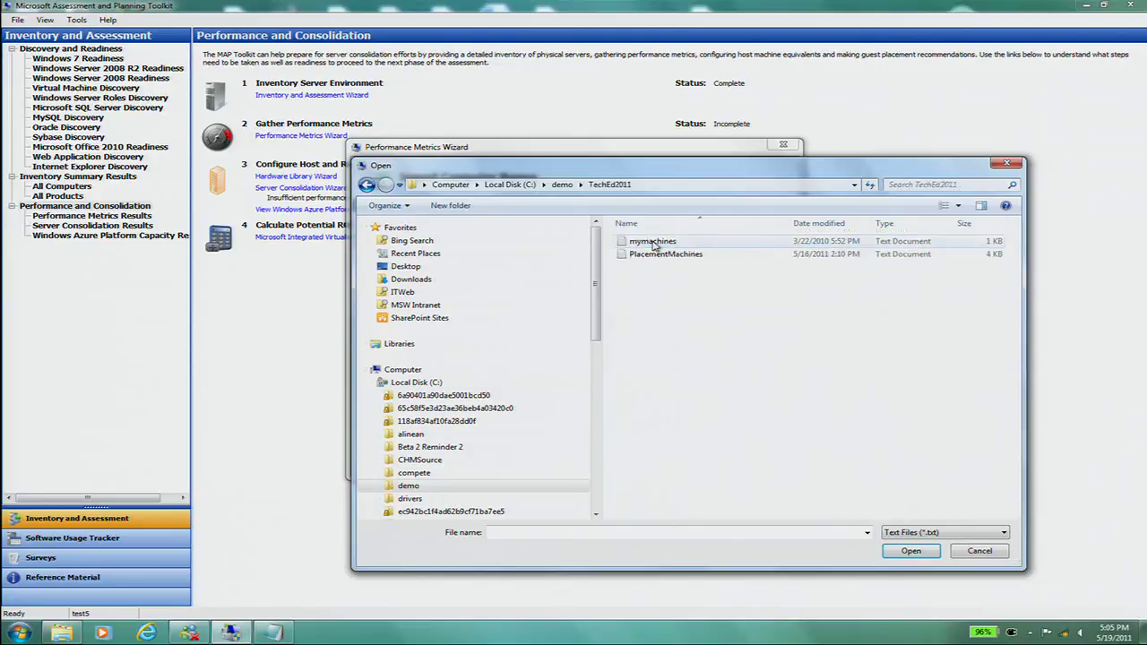
{"action": "left_click", "coordinate": [651, 243]}
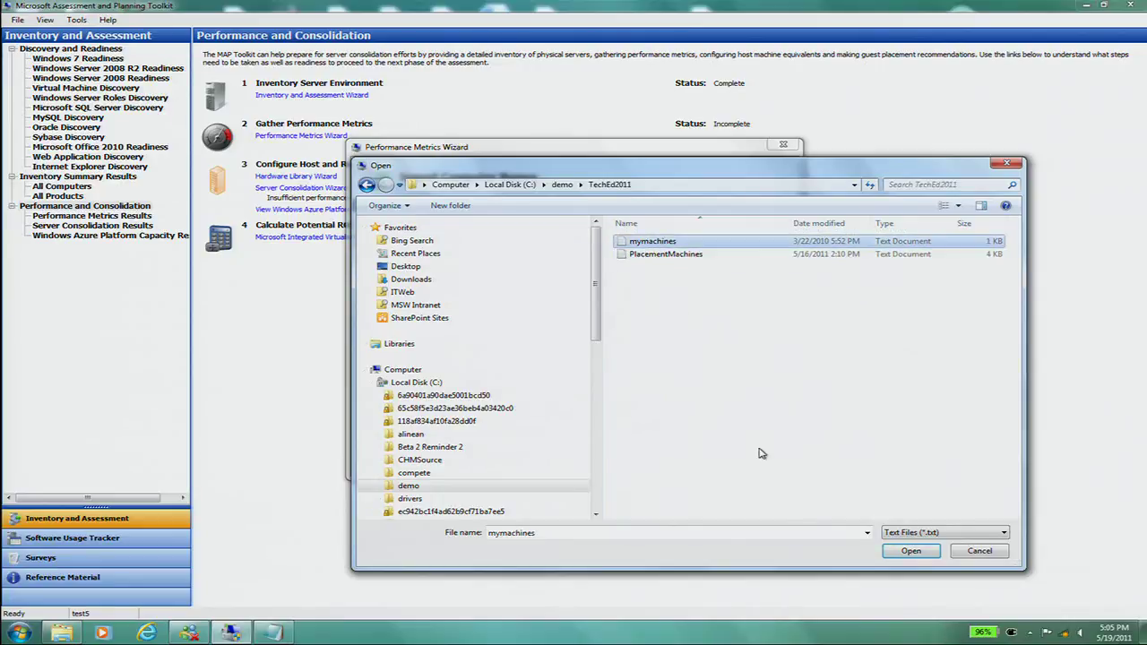
{"action": "left_click", "coordinate": [909, 552]}
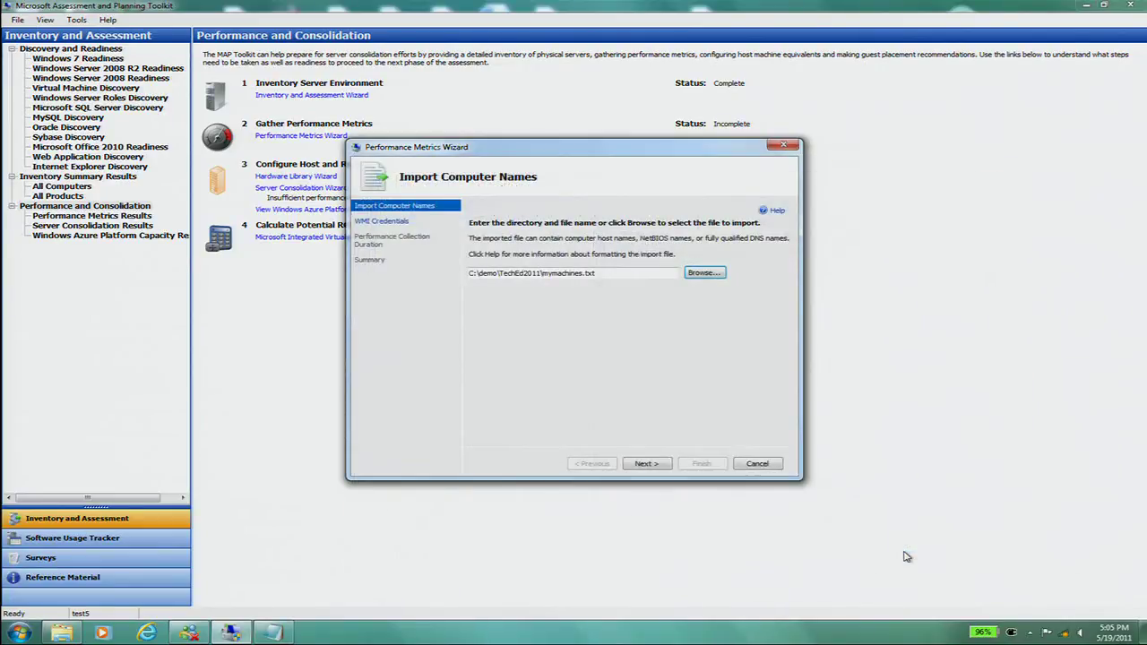
{"action": "left_click", "coordinate": [655, 467]}
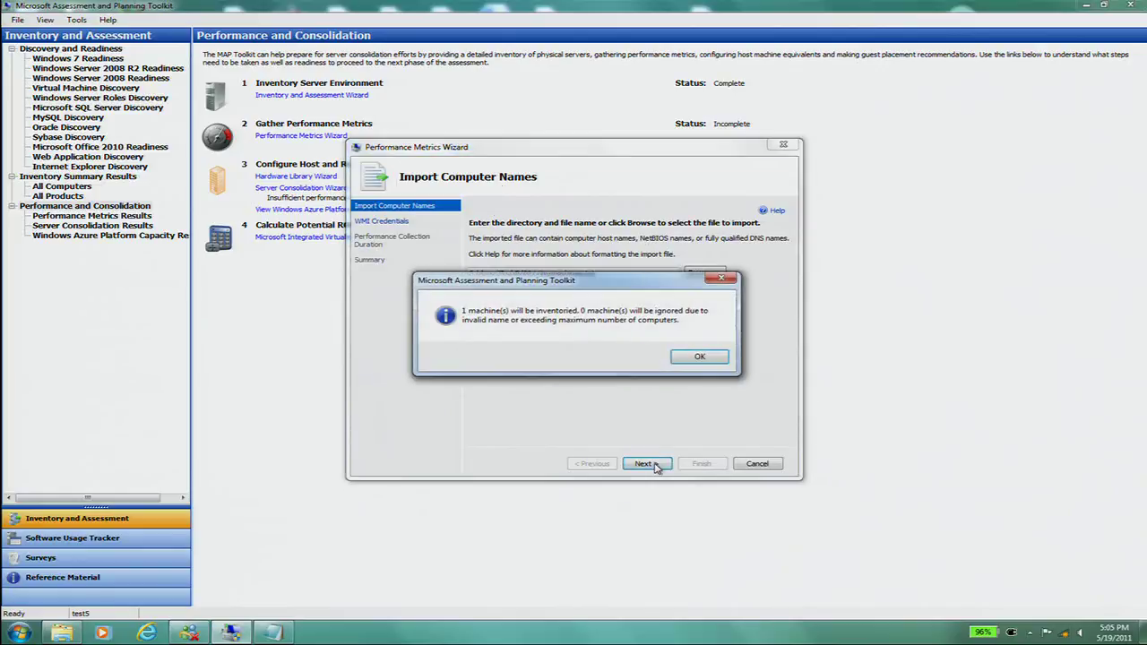
{"action": "left_click", "coordinate": [701, 357]}
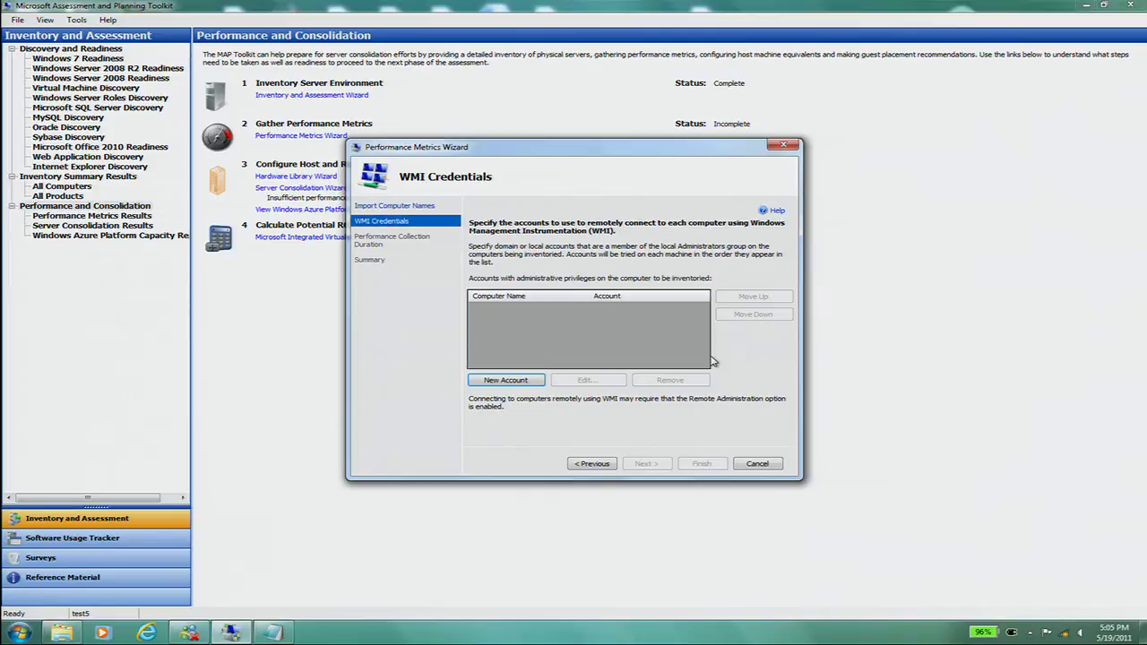
Add a redmond domain account and its password as the WMI credential for all computers
{"action": "left_click", "coordinate": [502, 383]}
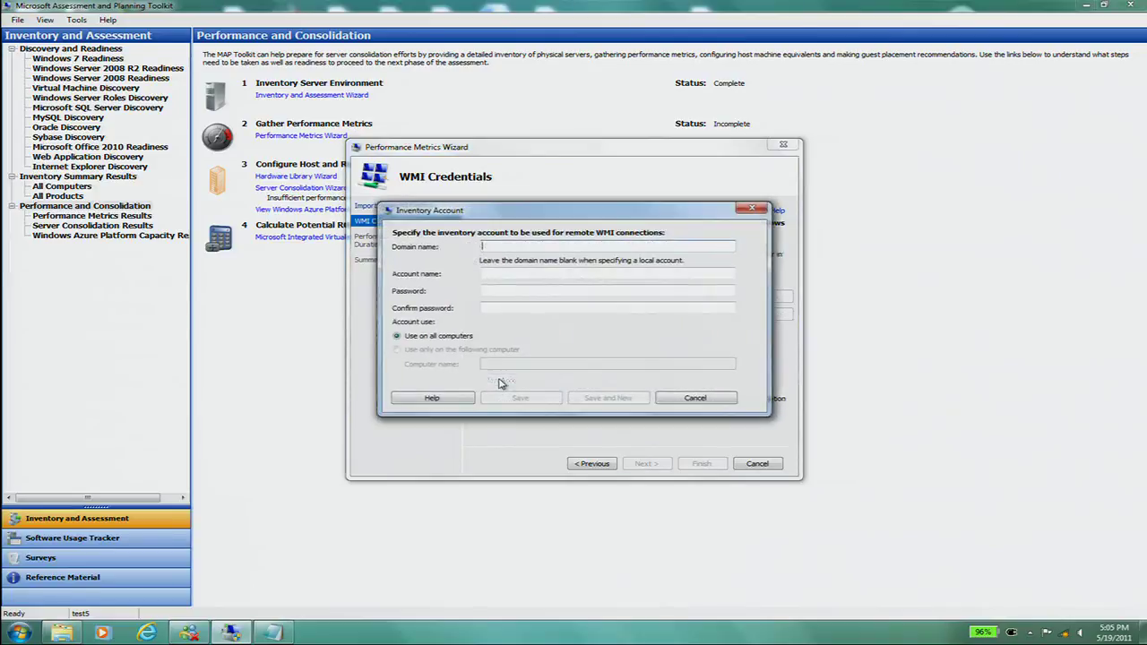
{"action": "type", "text": "redmond"}
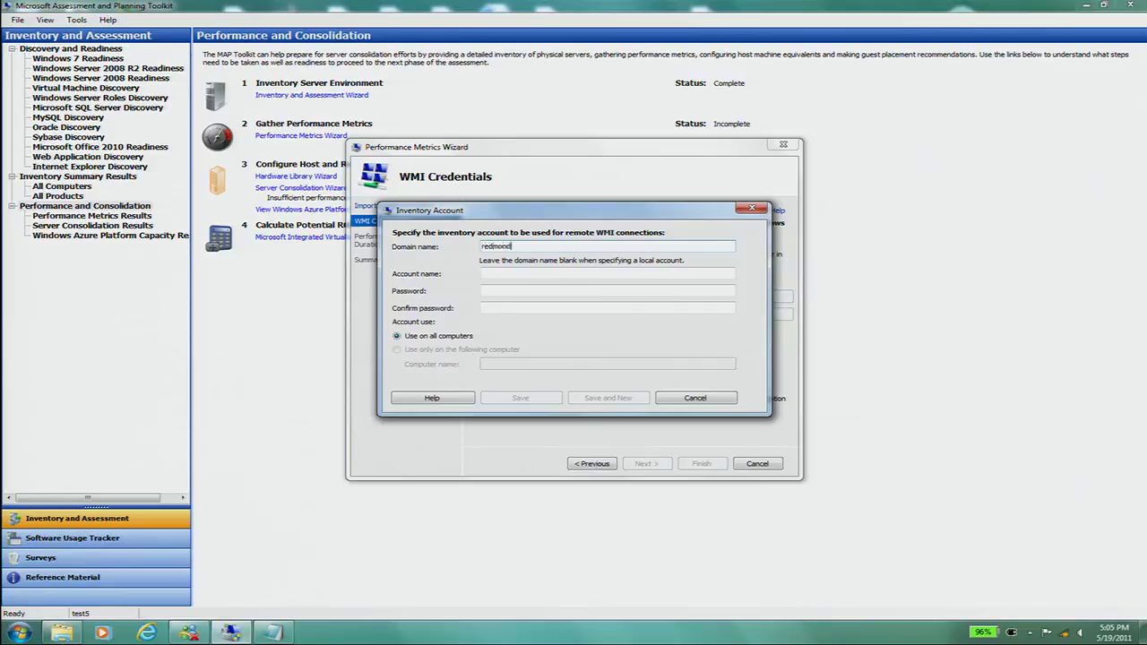
{"action": "key", "text": "Tab"}
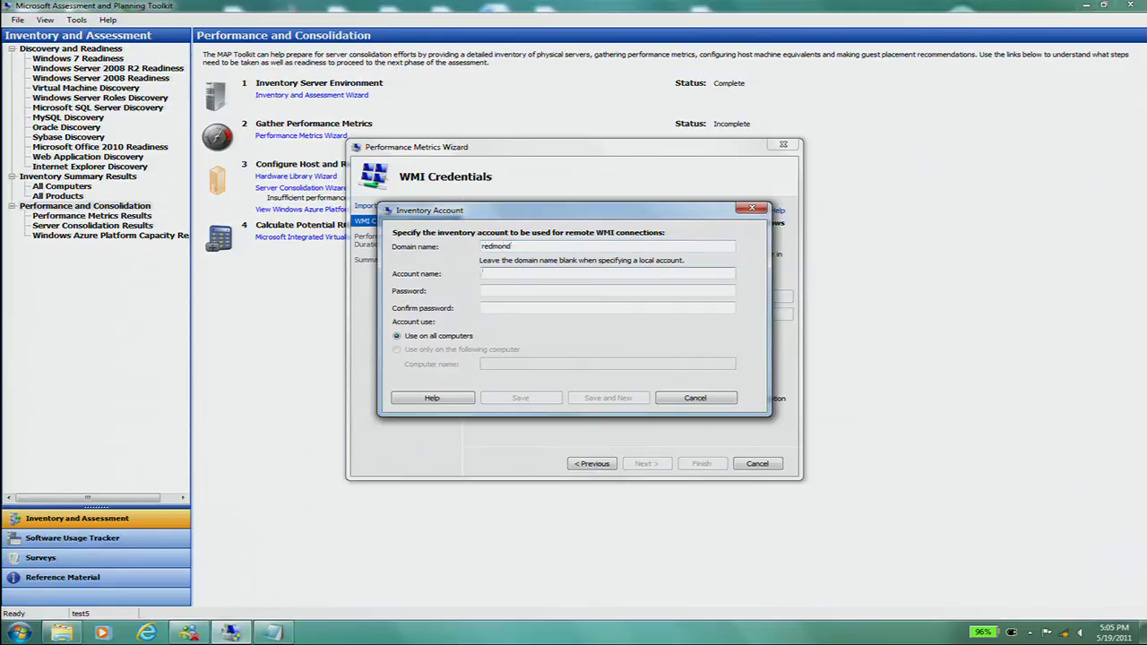
{"action": "type", "text": "kingsled"}
{"action": "key", "text": "Tab"}
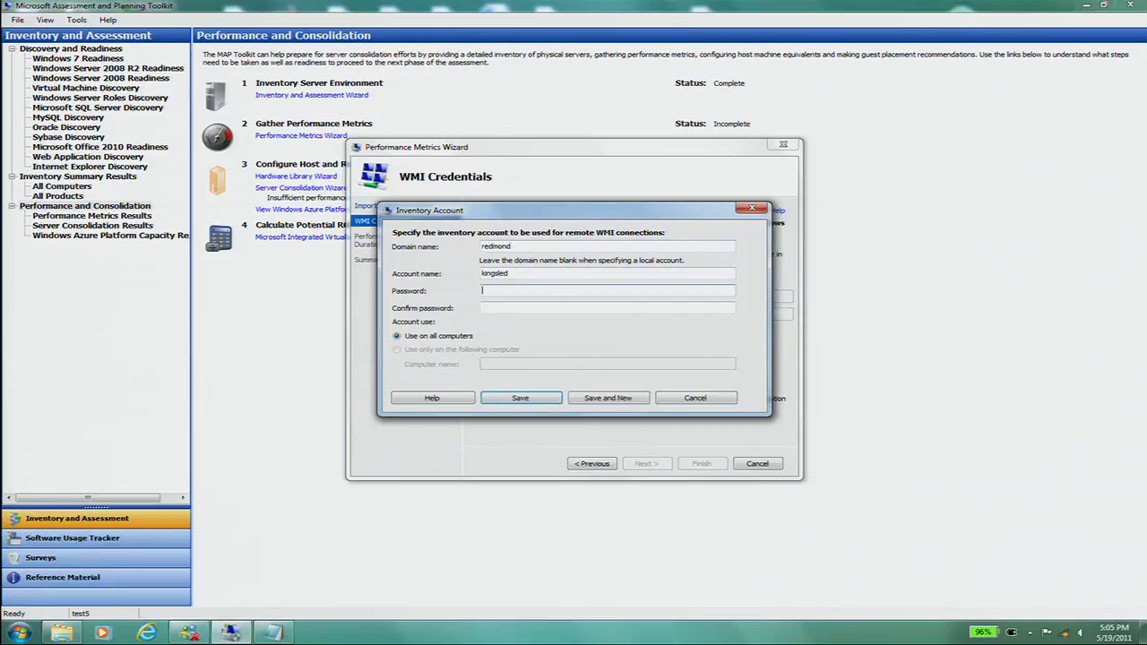
{"action": "type", "text": "*************"}
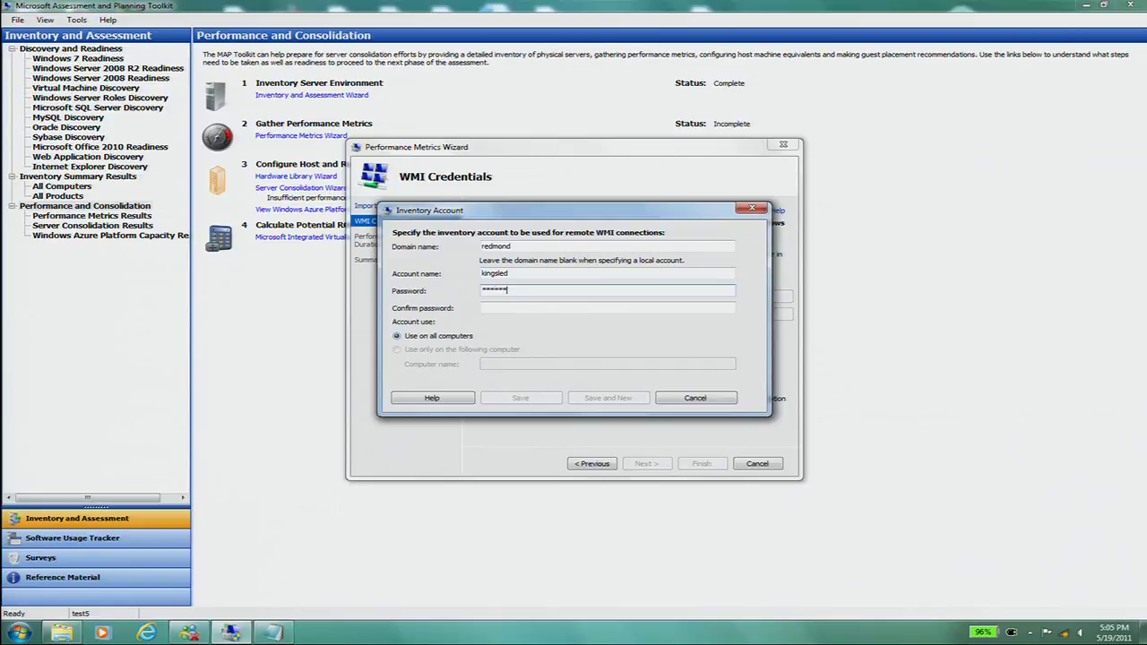
{"action": "key", "text": "Tab"}
{"action": "type", "text": "********"}
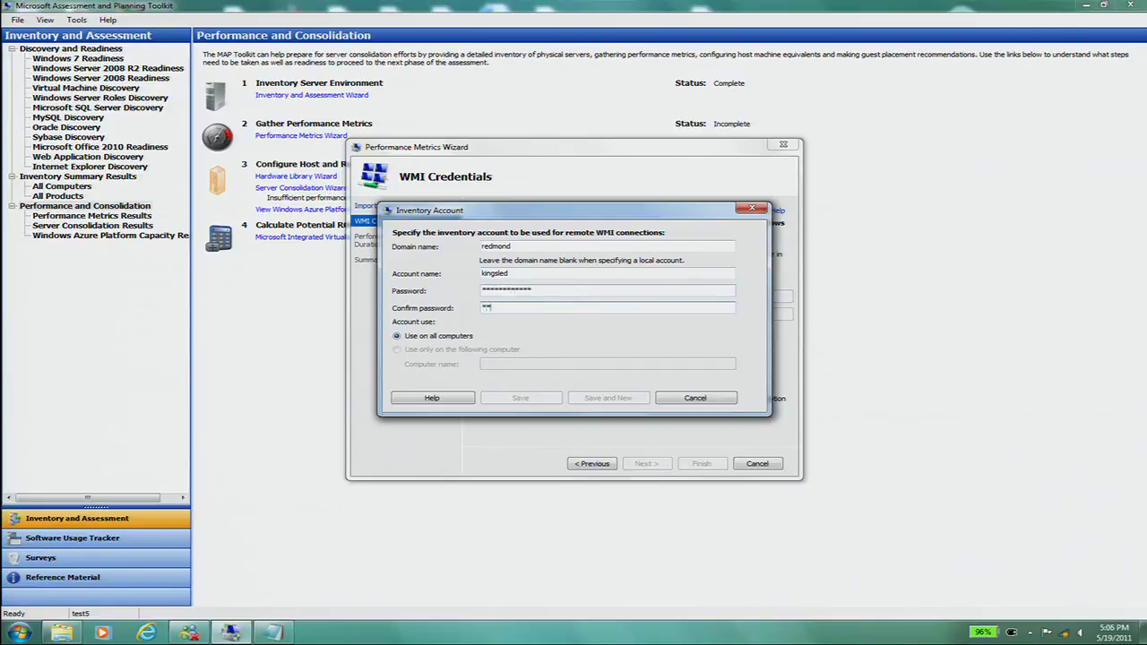
{"action": "type", "text": "*****"}
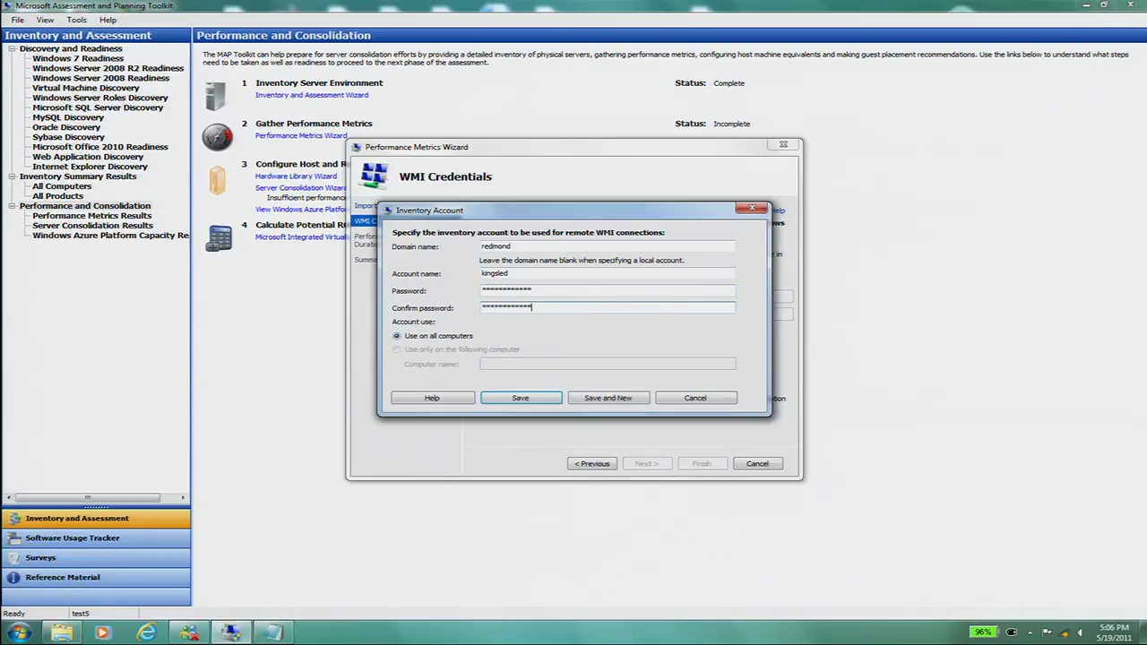
{"action": "left_click", "coordinate": [522, 403]}
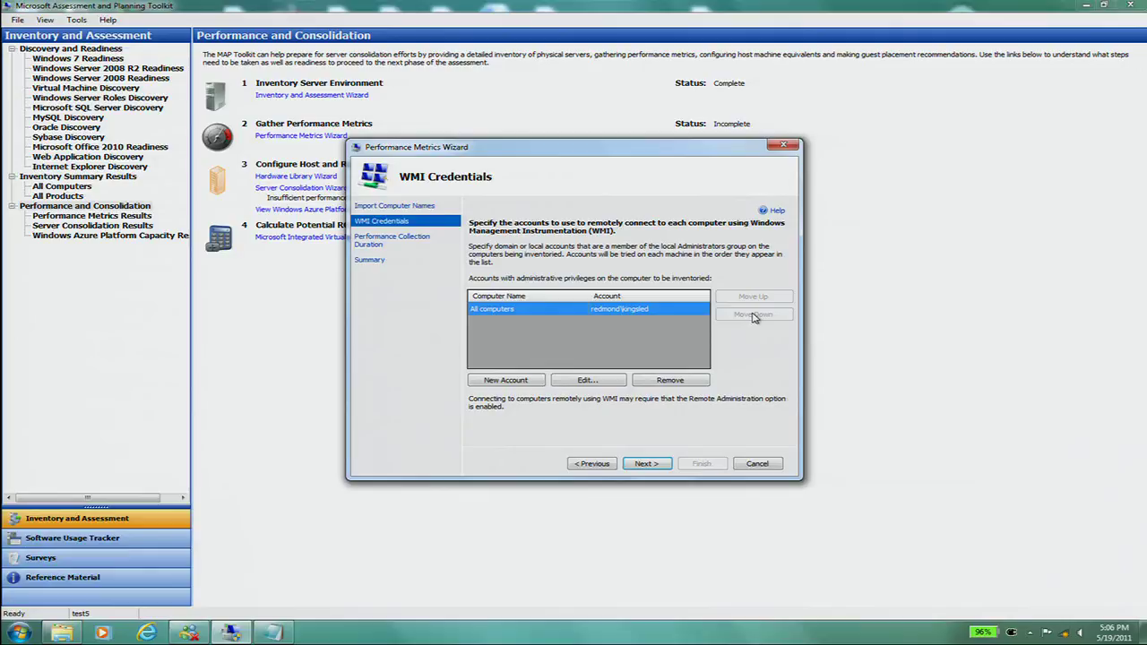
Accept the 05/19/2011 6:04:26 PM collection end time and advance to the Summary page
{"action": "left_click", "coordinate": [642, 464]}
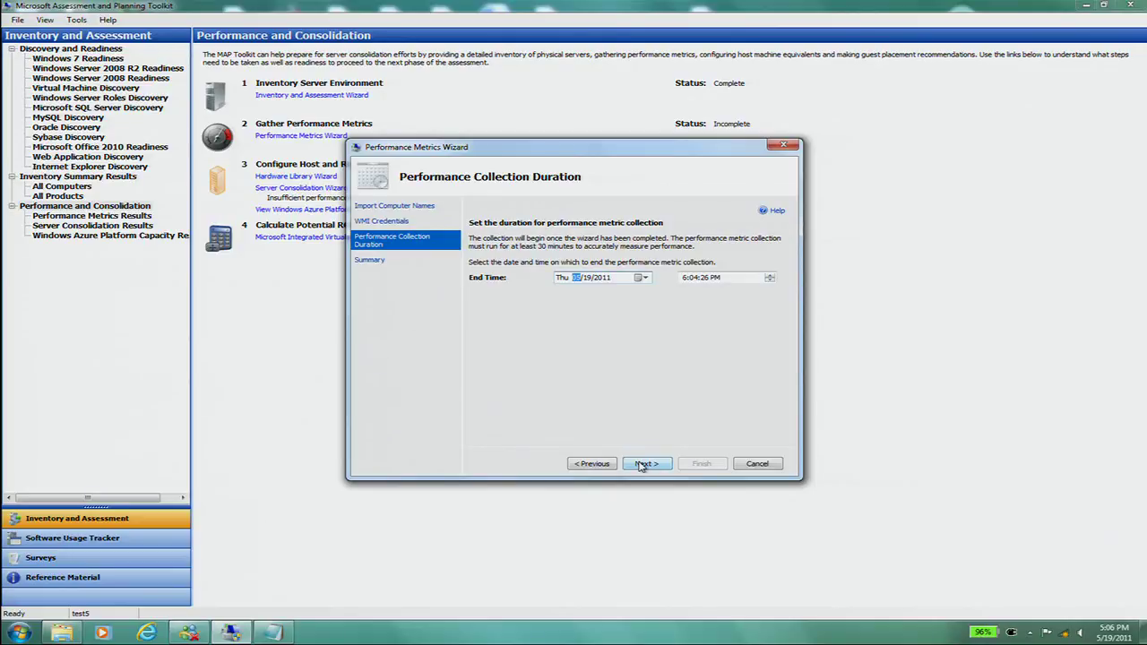
{"action": "left_click", "coordinate": [642, 464]}
Finish the wizard to begin collecting metrics, then cancel and confirm stopping the task processor
{"action": "left_click", "coordinate": [708, 466]}
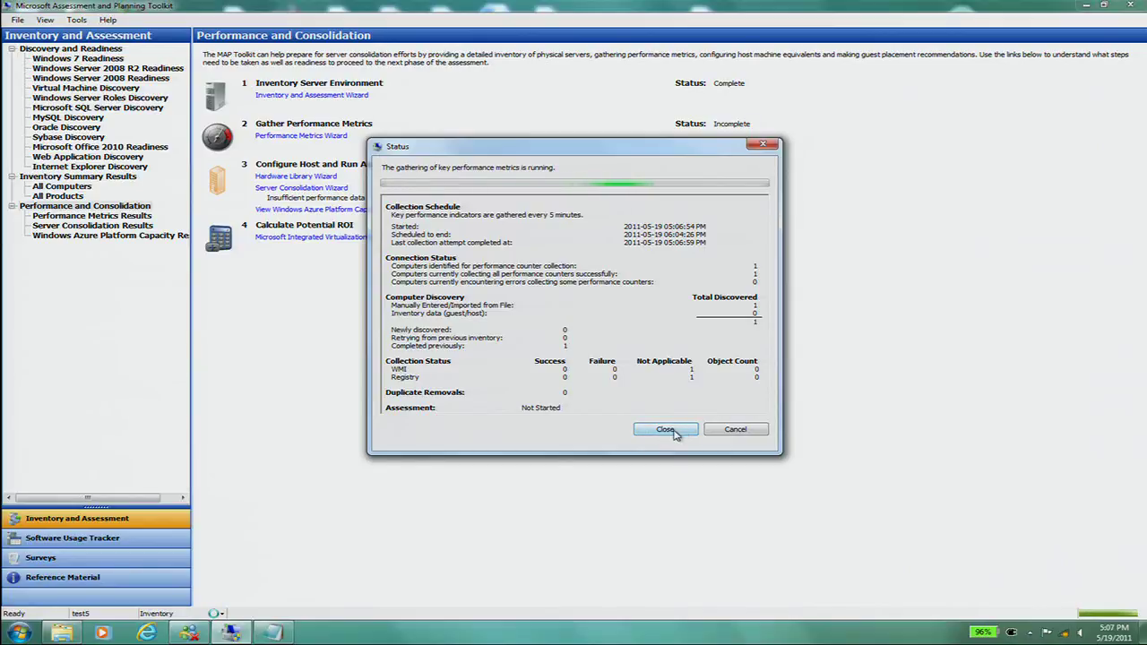
{"action": "left_click", "coordinate": [734, 430]}
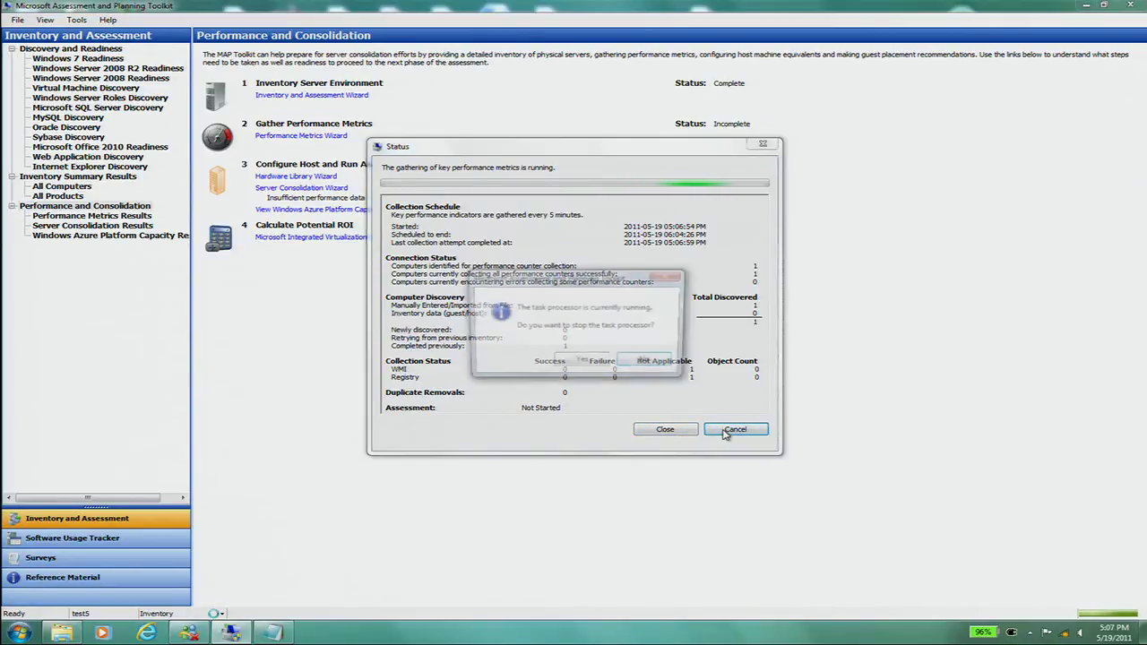
{"action": "left_click", "coordinate": [583, 362]}
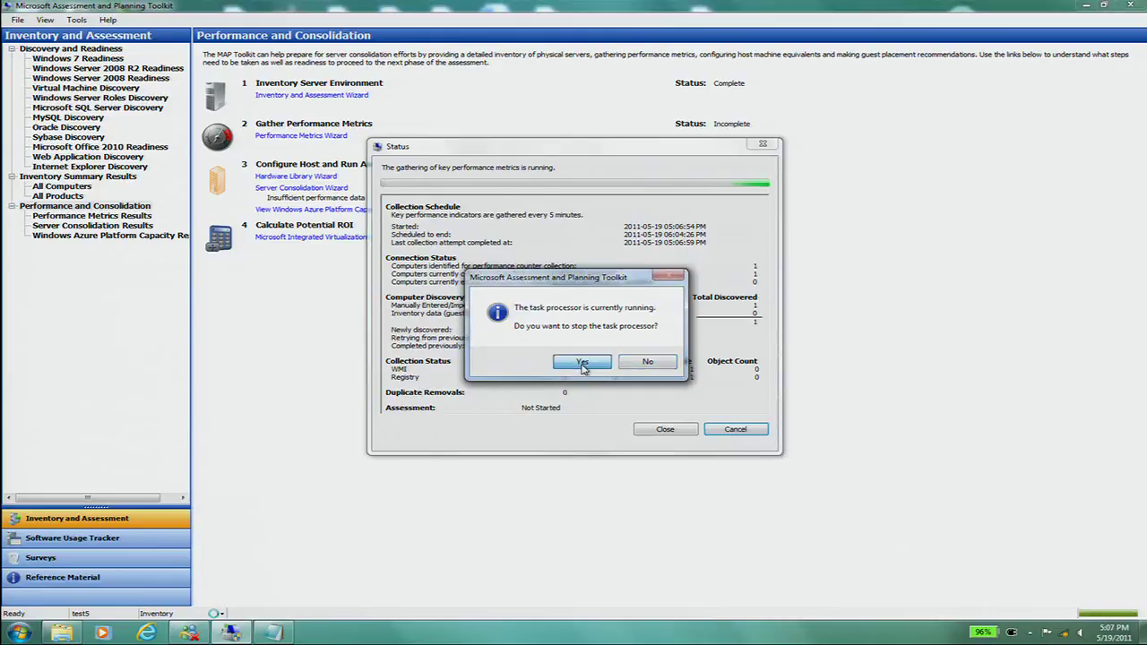
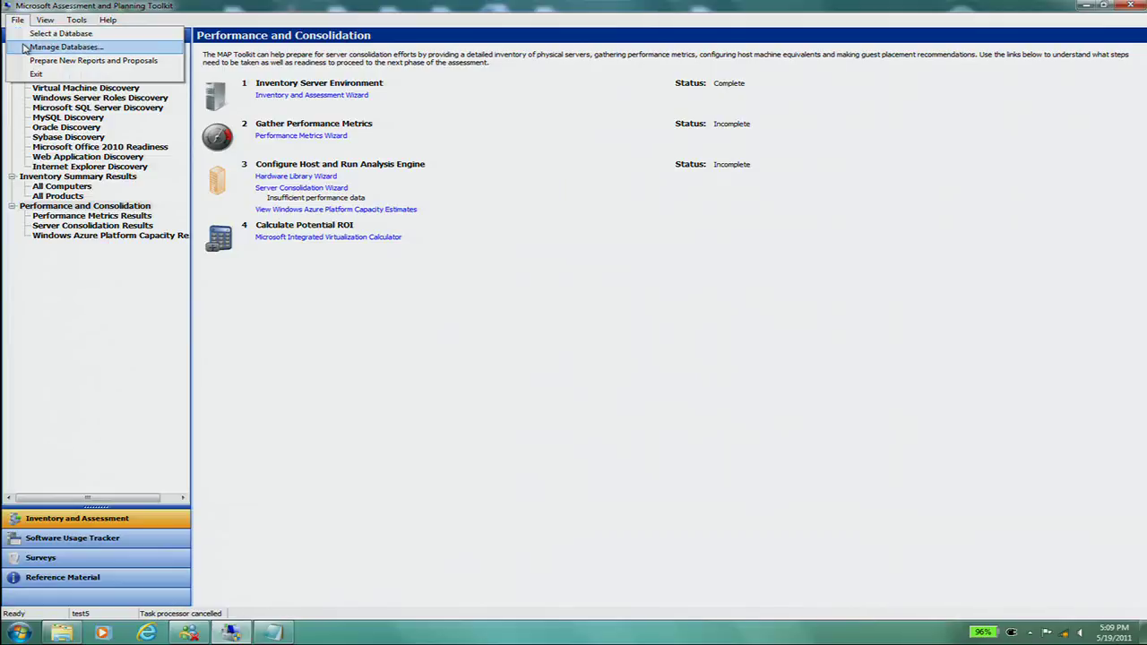
Bring up the Manage Databases dialog listing the existing databases
{"action": "left_click", "coordinate": [28, 46]}
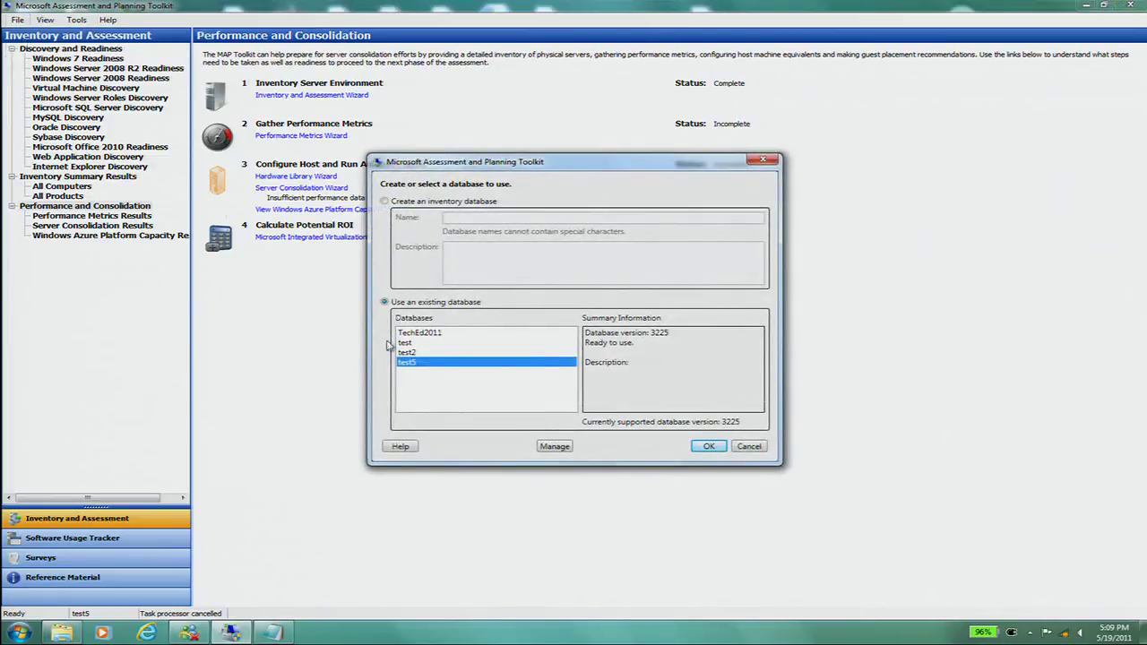
Load the TechEd2011 database and launch the Server Consolidation Wizard from Performance and Consolidation
{"action": "left_click", "coordinate": [413, 333]}
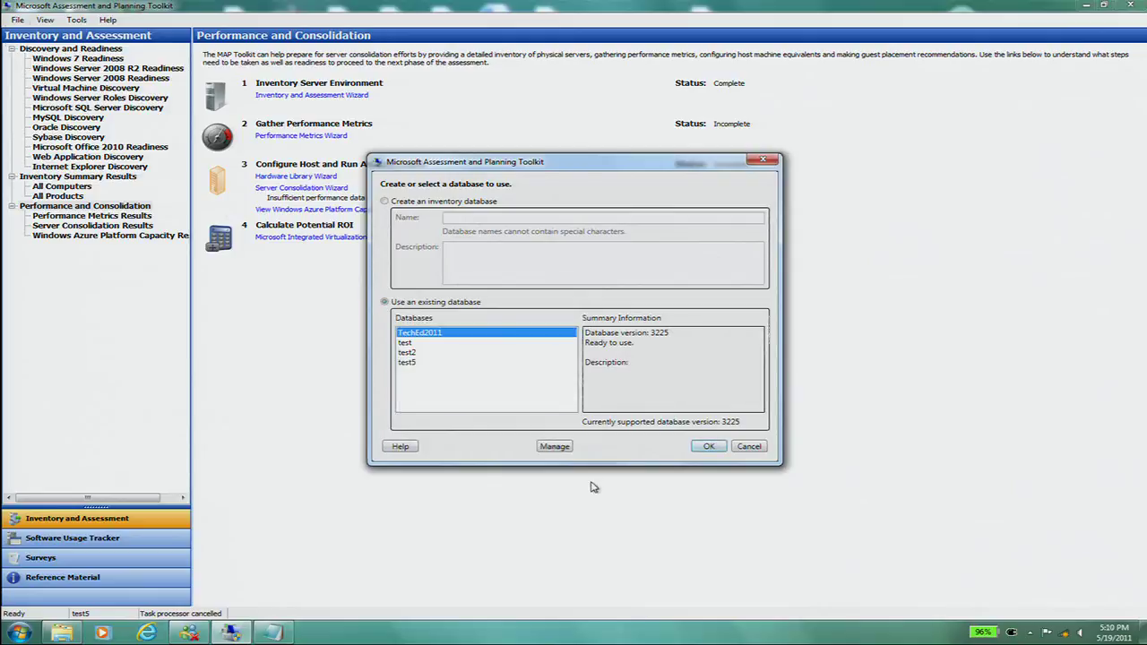
{"action": "left_click", "coordinate": [708, 447]}
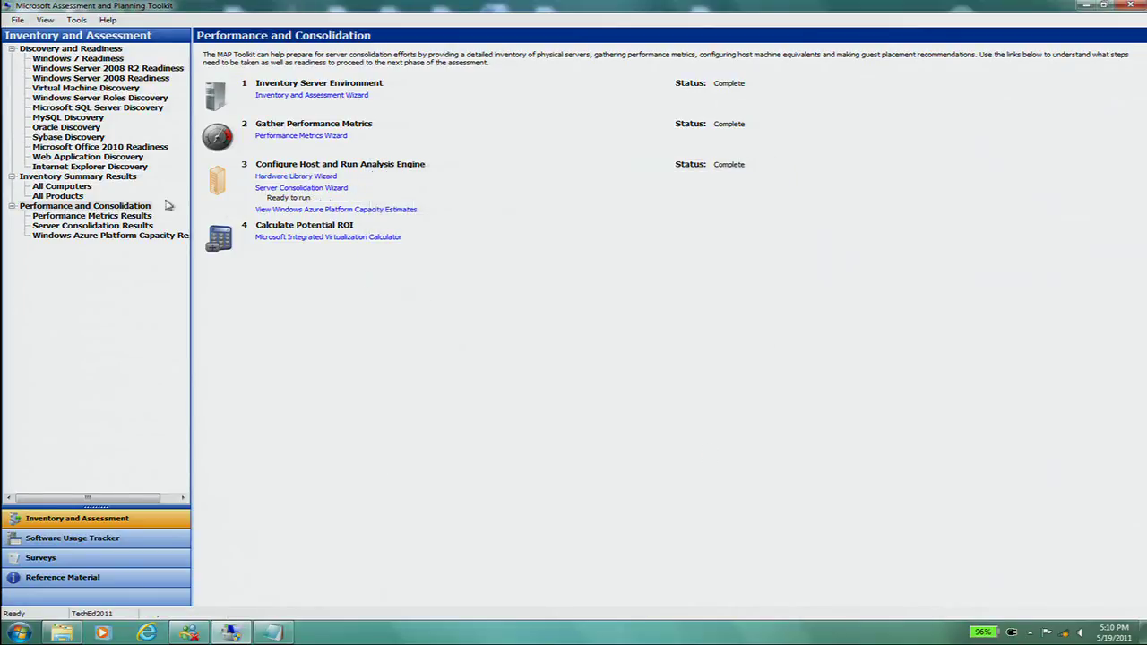
{"action": "left_click", "coordinate": [80, 208]}
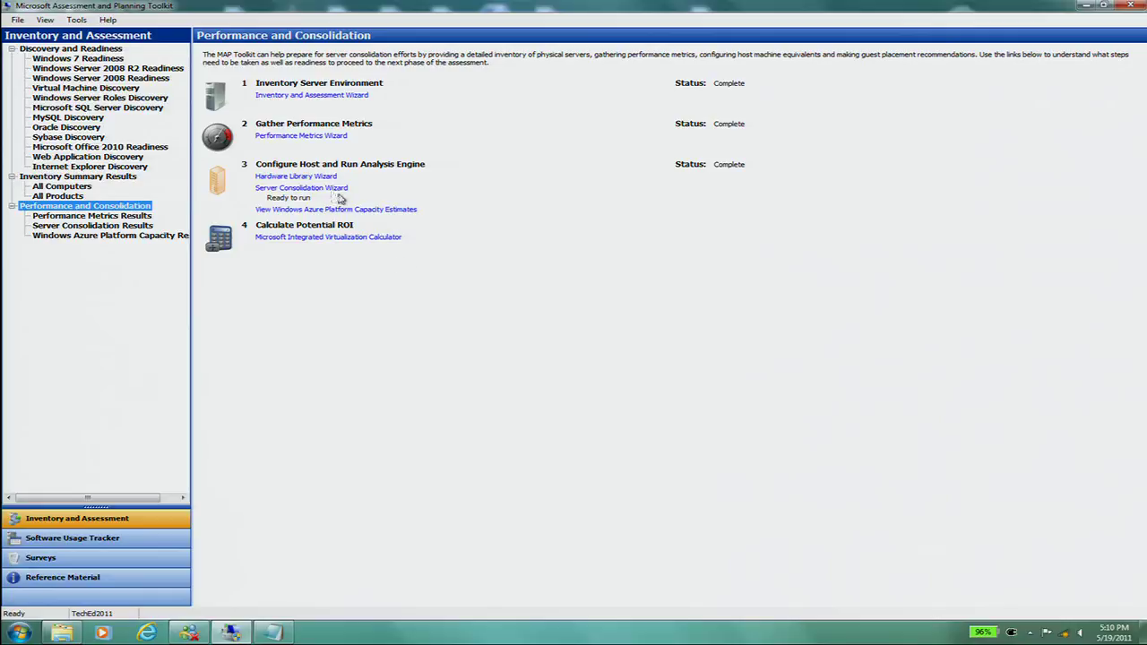
{"action": "left_click", "coordinate": [339, 190]}
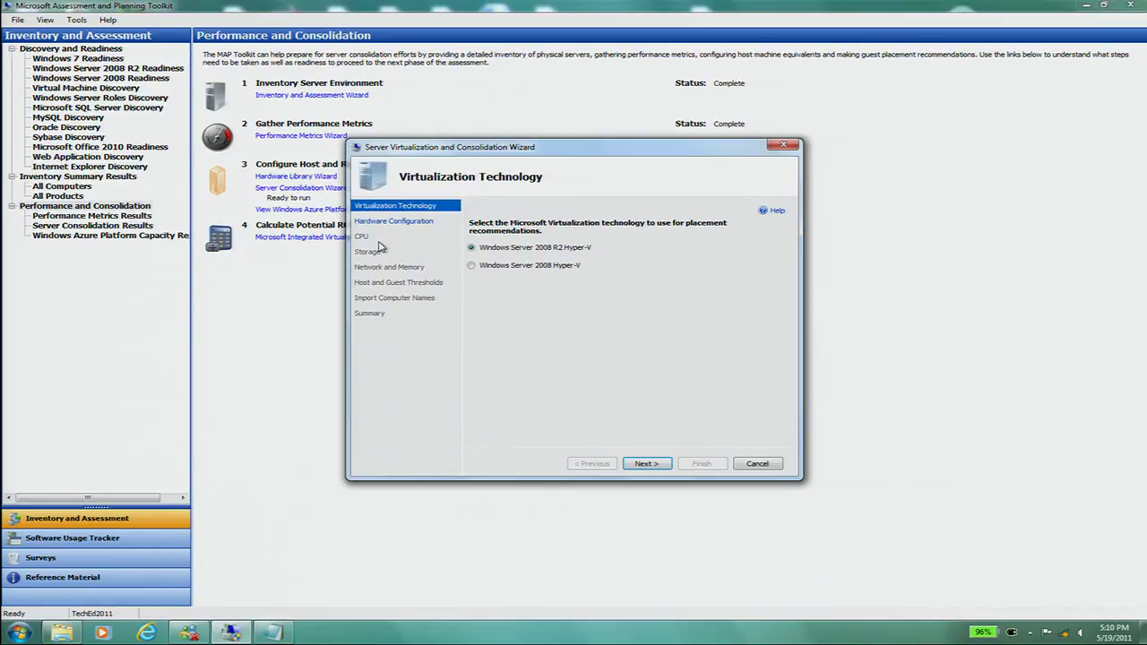
Accept Windows Server 2008 R2 Hyper-V and the default hardware configuration to reach the CPU page
{"action": "left_click", "coordinate": [647, 464]}
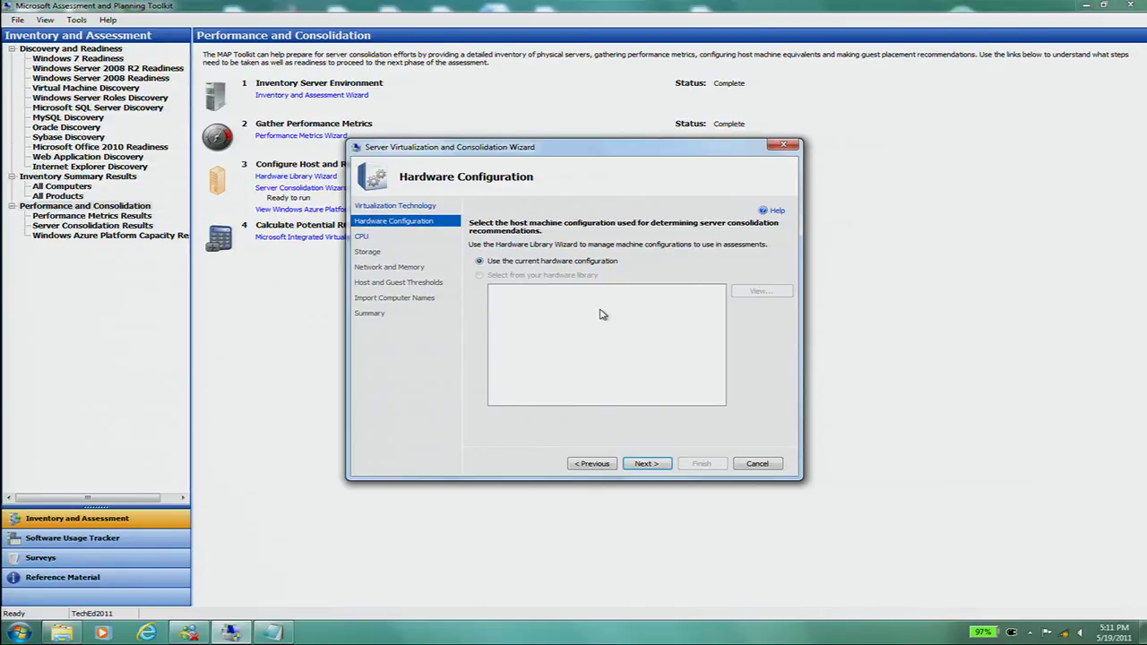
{"action": "left_click", "coordinate": [647, 465]}
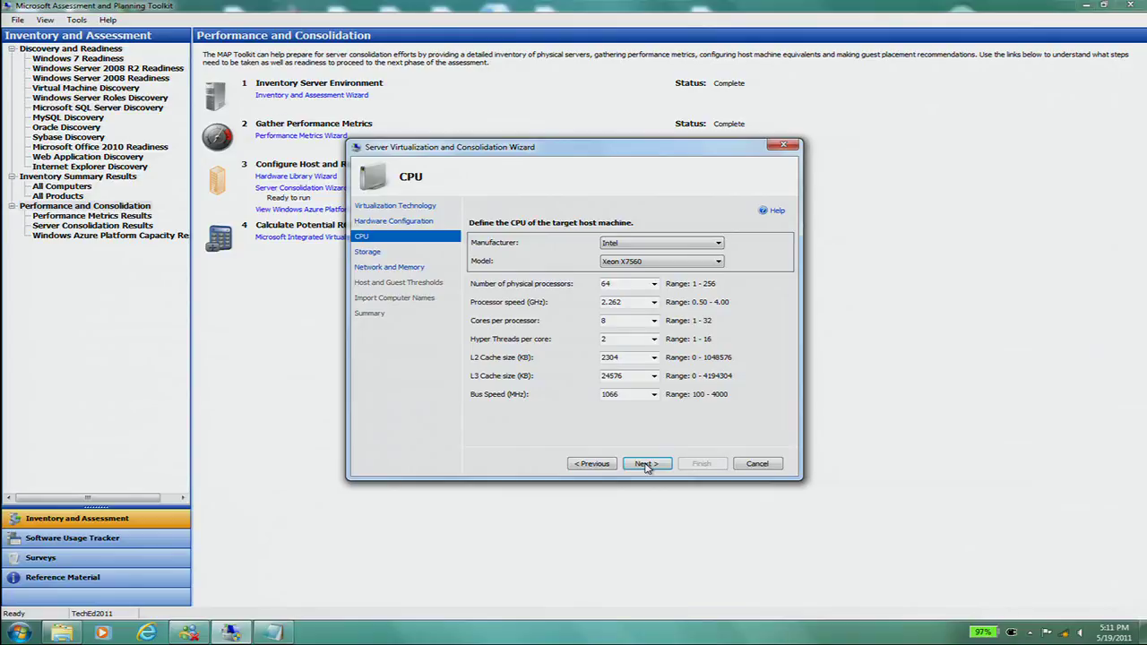
Set the host CPU to Intel Xeon X7560 with 8 physical processors and 4 cores each
{"action": "left_click", "coordinate": [719, 245]}
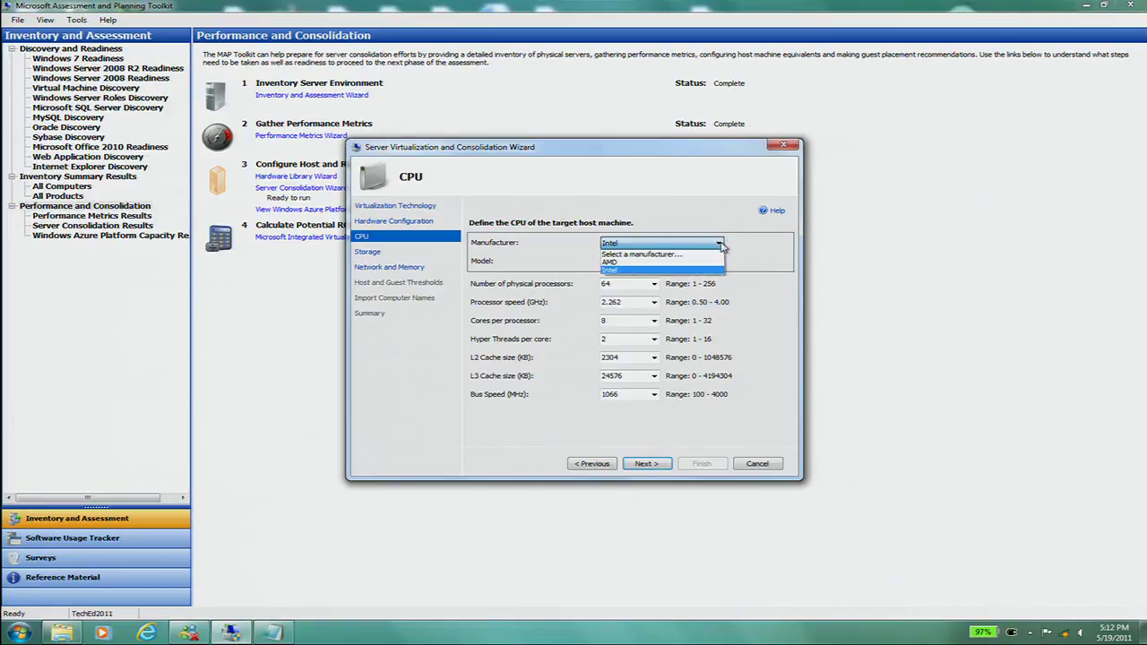
{"action": "left_click", "coordinate": [708, 270]}
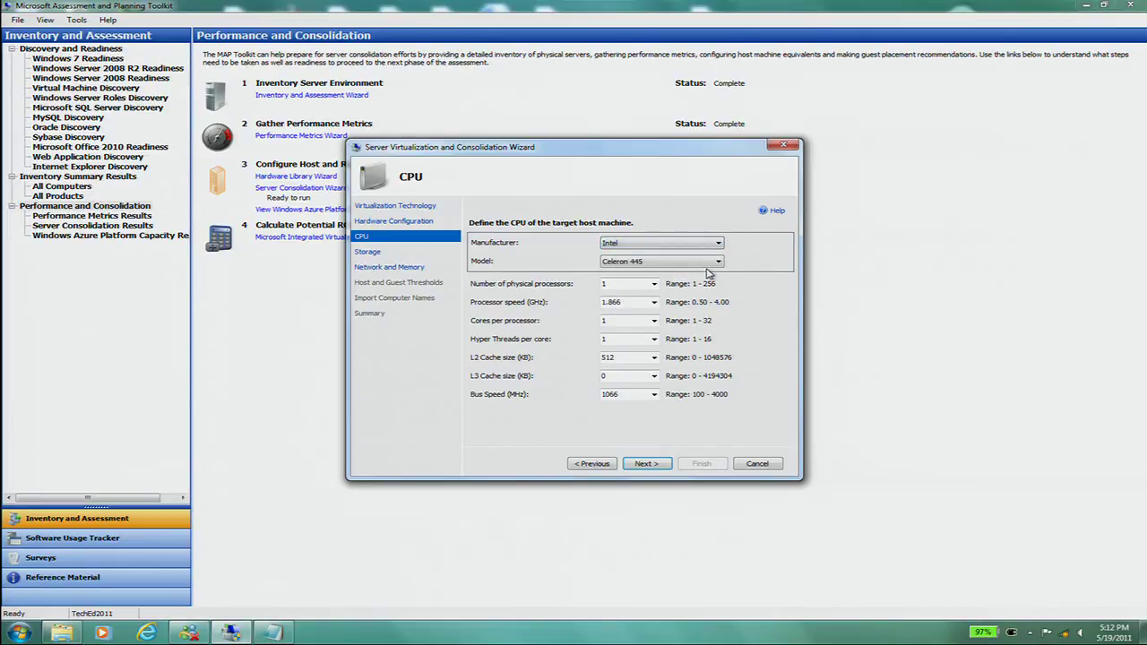
{"action": "left_click", "coordinate": [718, 261]}
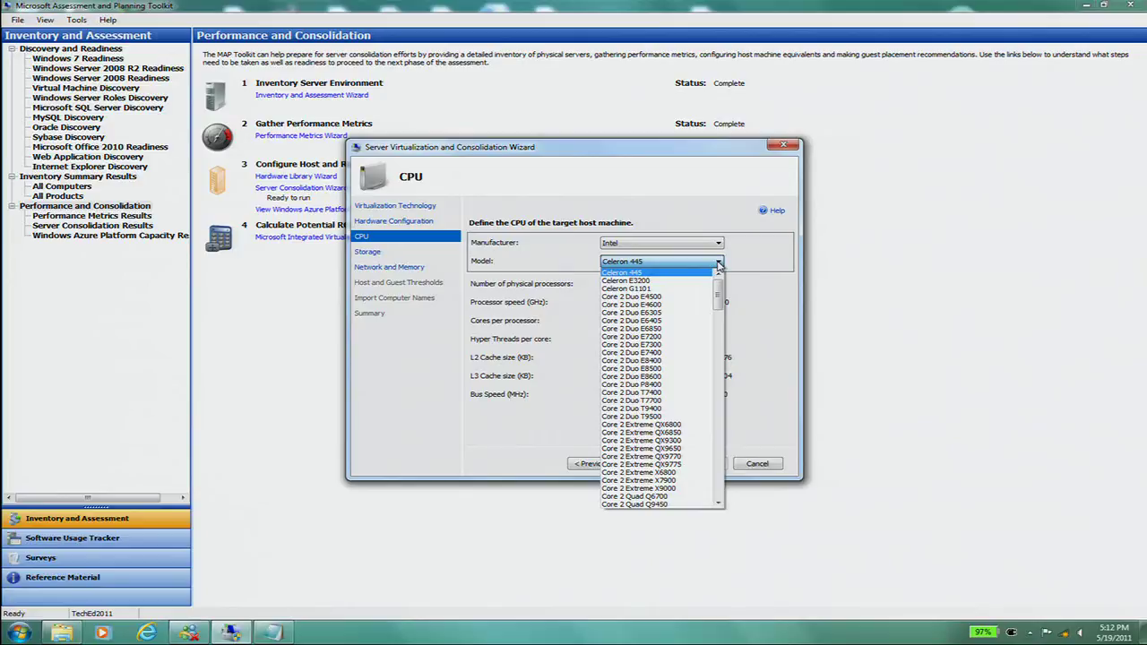
{"action": "left_click_drag", "start_coordinate": [722, 294], "coordinate": [735, 513]}
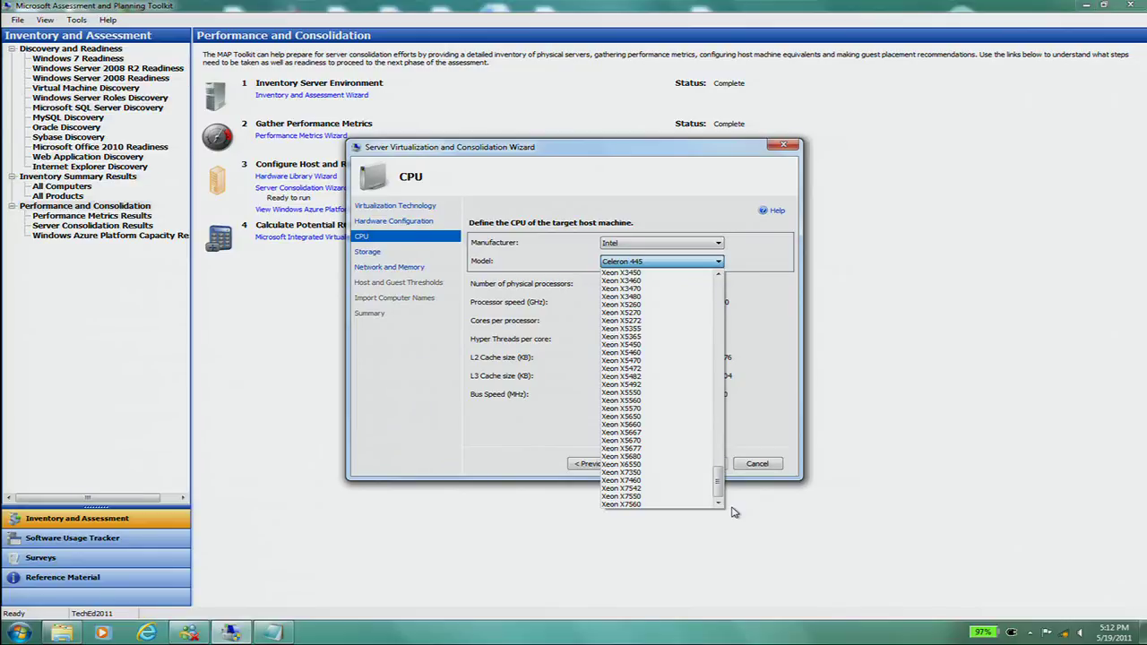
{"action": "left_click", "coordinate": [668, 504]}
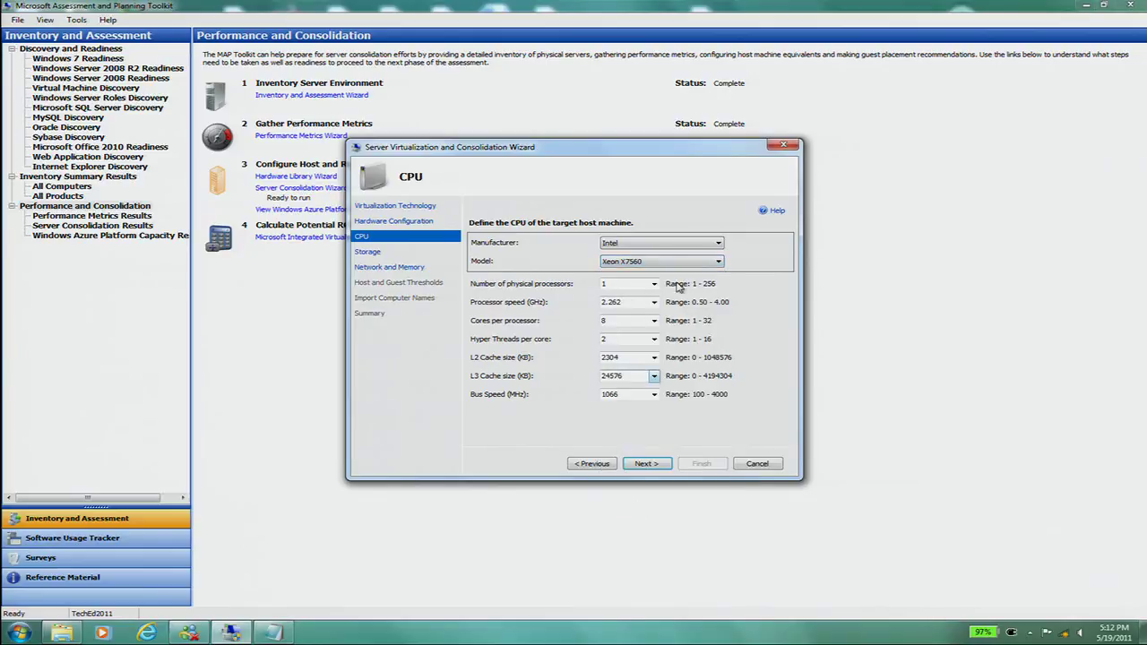
{"action": "left_click", "coordinate": [654, 284]}
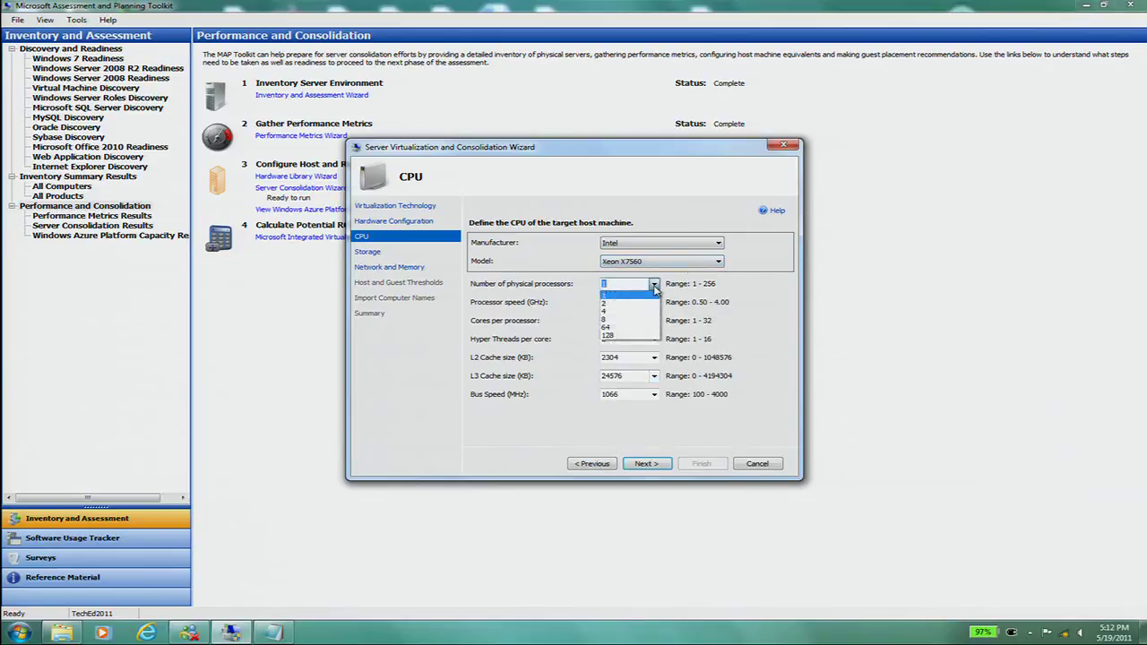
{"action": "left_click", "coordinate": [642, 323]}
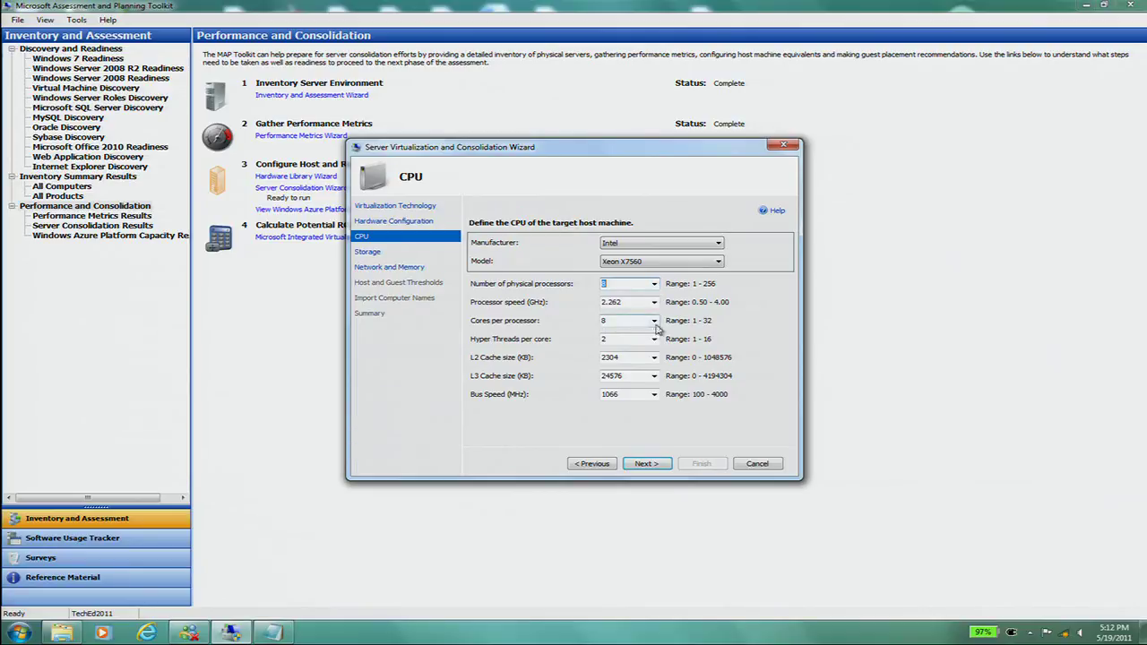
{"action": "left_click", "coordinate": [655, 321]}
{"action": "left_click", "coordinate": [655, 328]}
{"action": "type", "text": "4"}
{"action": "left_click", "coordinate": [649, 464]}
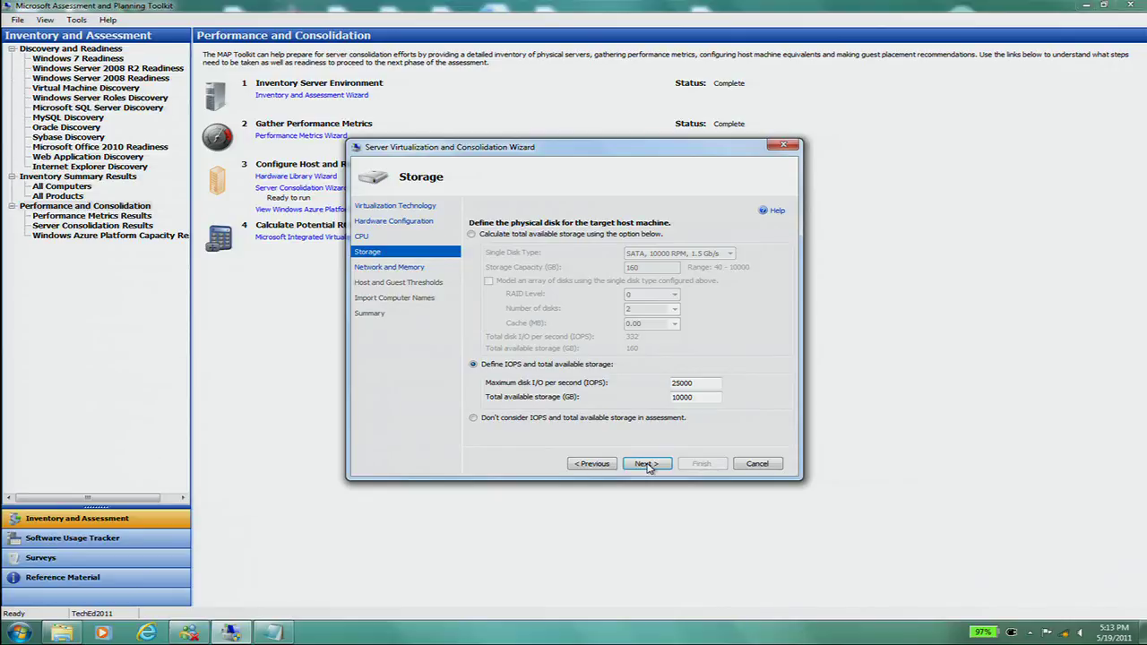
Compare the storage options, settling on defined IOPS and total storage: 25000 IOPS, 10000 GB
{"action": "left_click", "coordinate": [473, 234]}
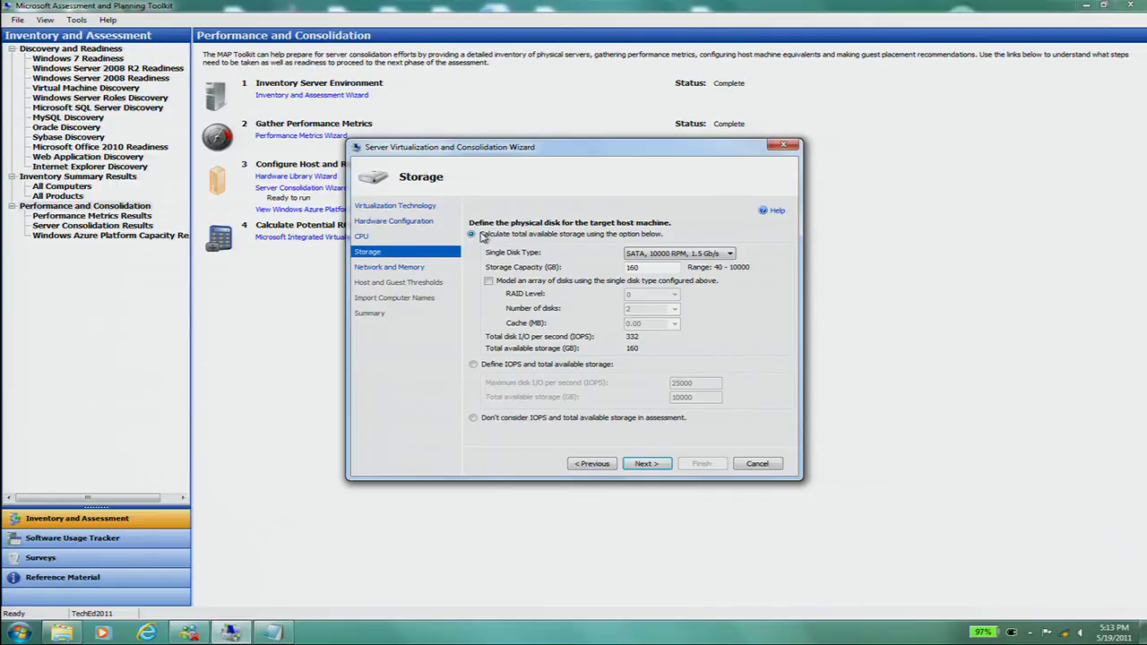
{"action": "left_click", "coordinate": [525, 365]}
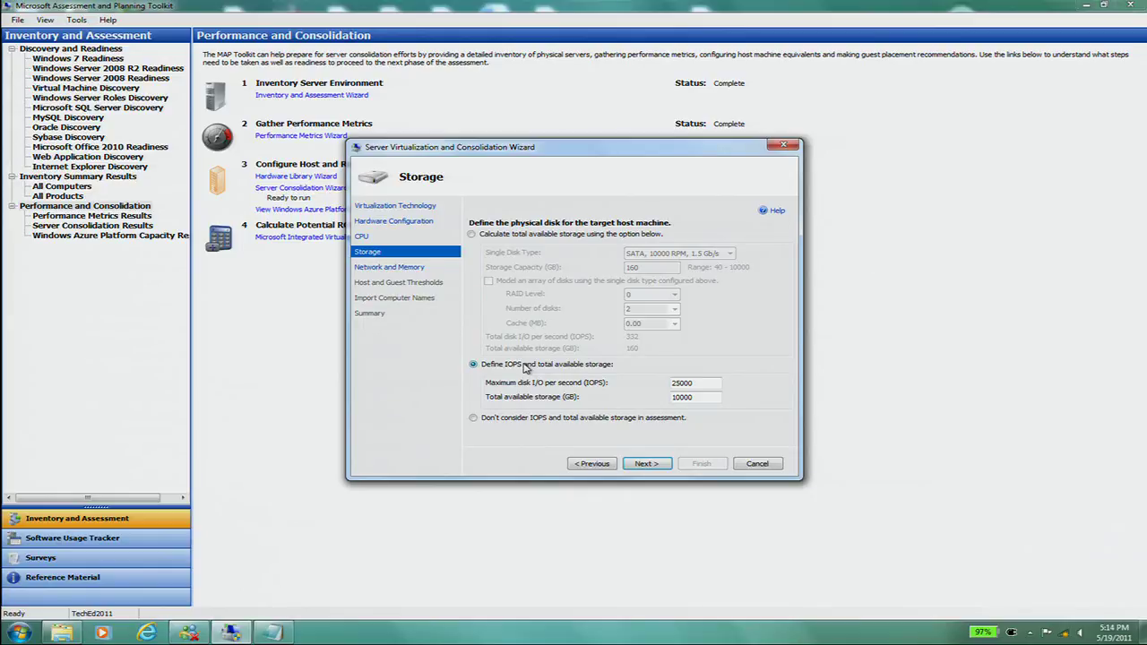
{"action": "left_click", "coordinate": [508, 419]}
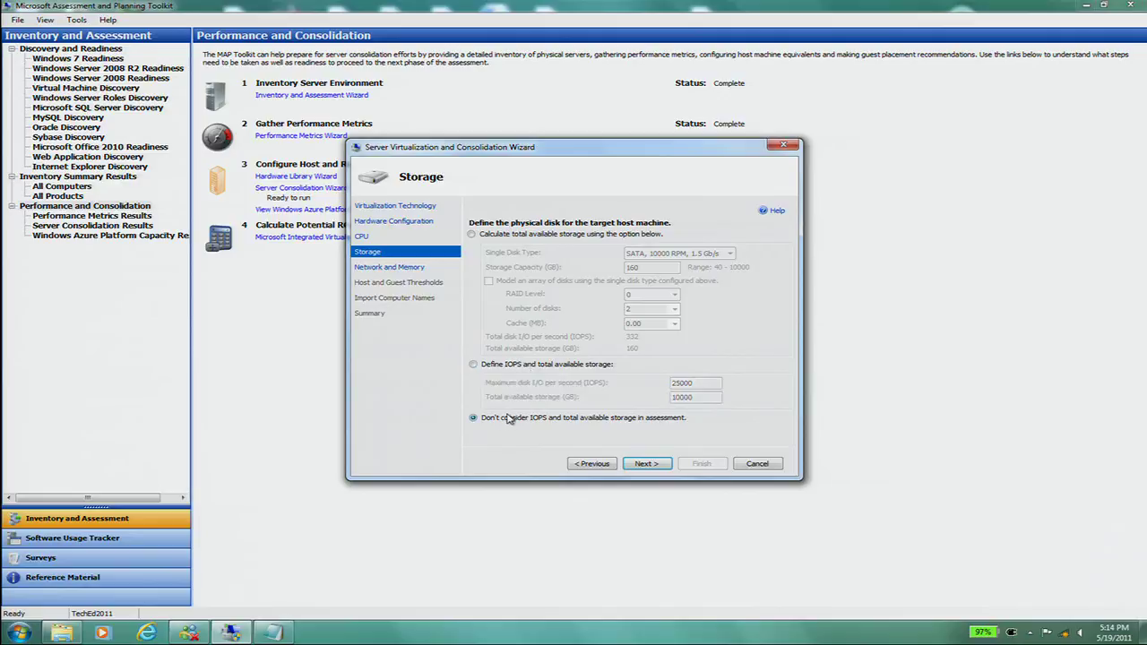
{"action": "left_click", "coordinate": [499, 365]}
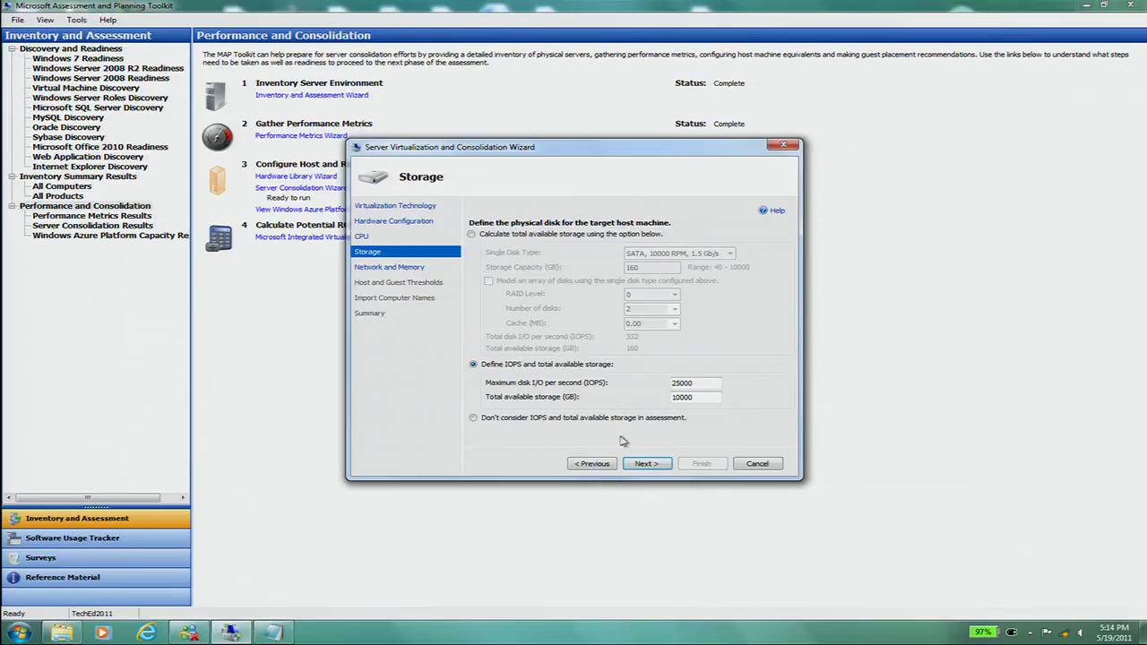
{"action": "left_click", "coordinate": [648, 463]}
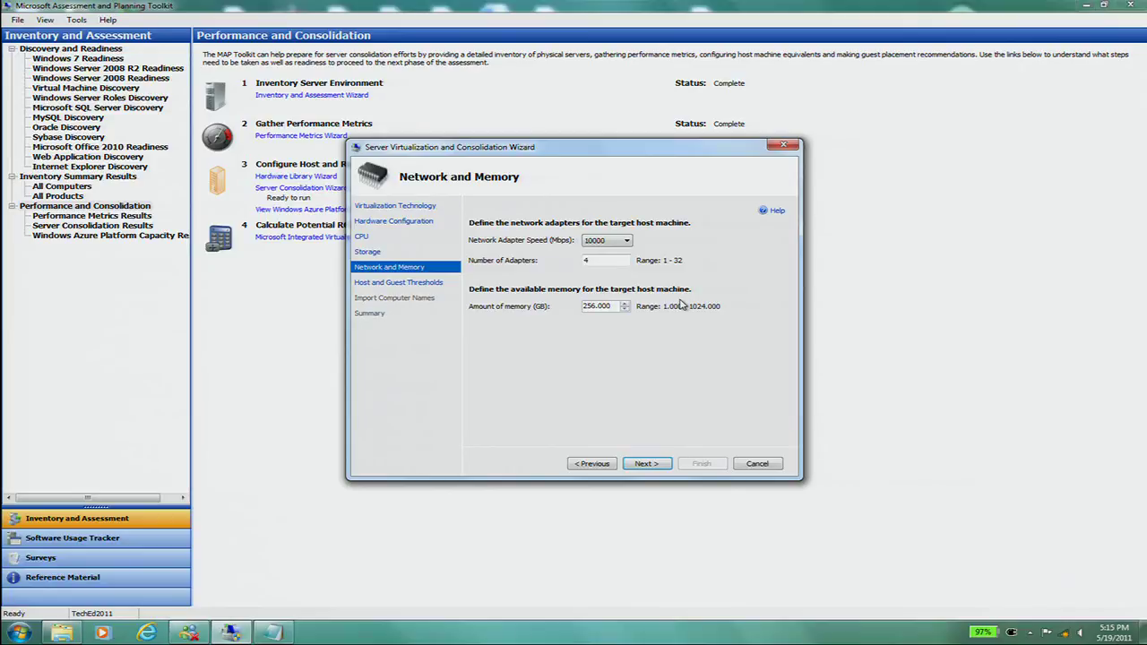
Change the host to 6 network adapters and 512.000 GB of memory
{"action": "left_click_drag", "start_coordinate": [620, 260], "coordinate": [514, 268]}
{"action": "type", "text": "6"}
{"action": "double_click", "coordinate": [585, 306]}
{"action": "key", "text": "End"}
{"action": "key", "text": "Left"}
{"action": "key", "text": "Left"}
{"action": "key", "text": "Left"}
{"action": "key", "text": "Left"}
{"action": "key", "text": "BackSpace"}
{"action": "key", "text": "BackSpace"}
{"action": "key", "text": "BackSpace"}
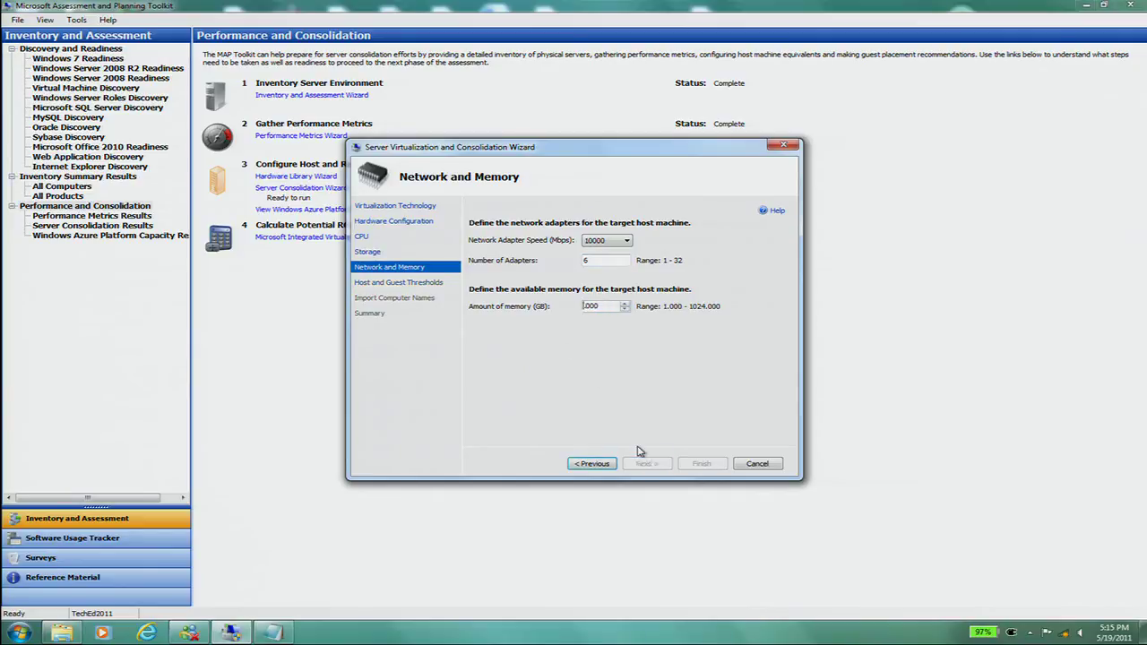
{"action": "type", "text": "512"}
{"action": "left_click", "coordinate": [661, 469]}
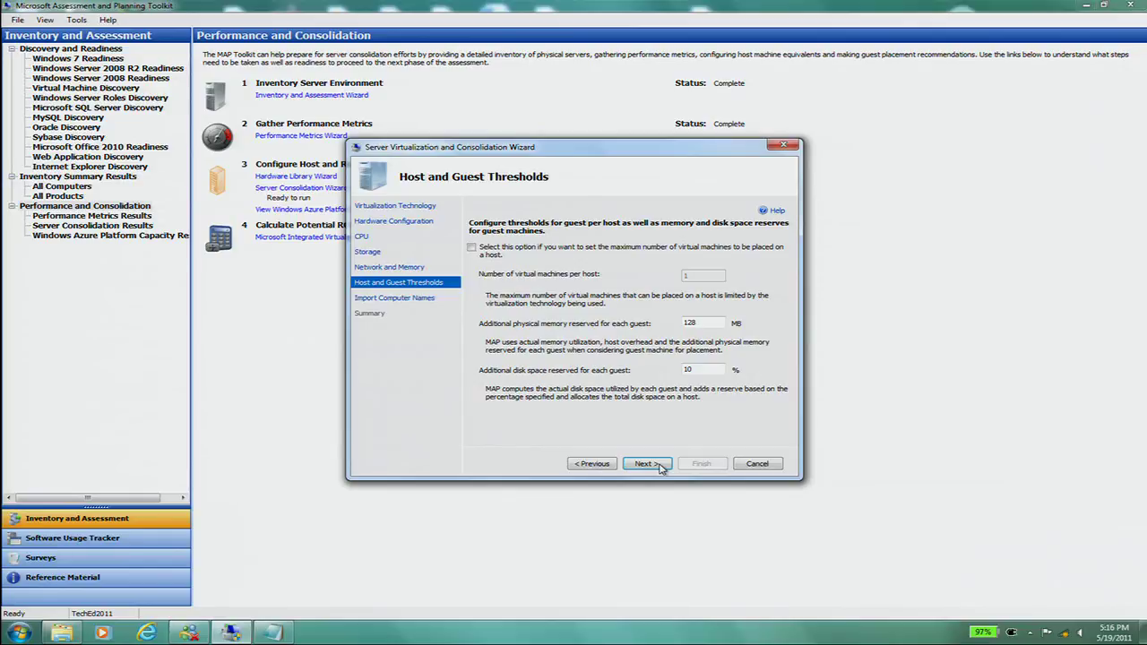
Leave the VM-per-host cap off and keep the 128 MB and 10% thresholds
{"action": "left_click", "coordinate": [588, 254]}
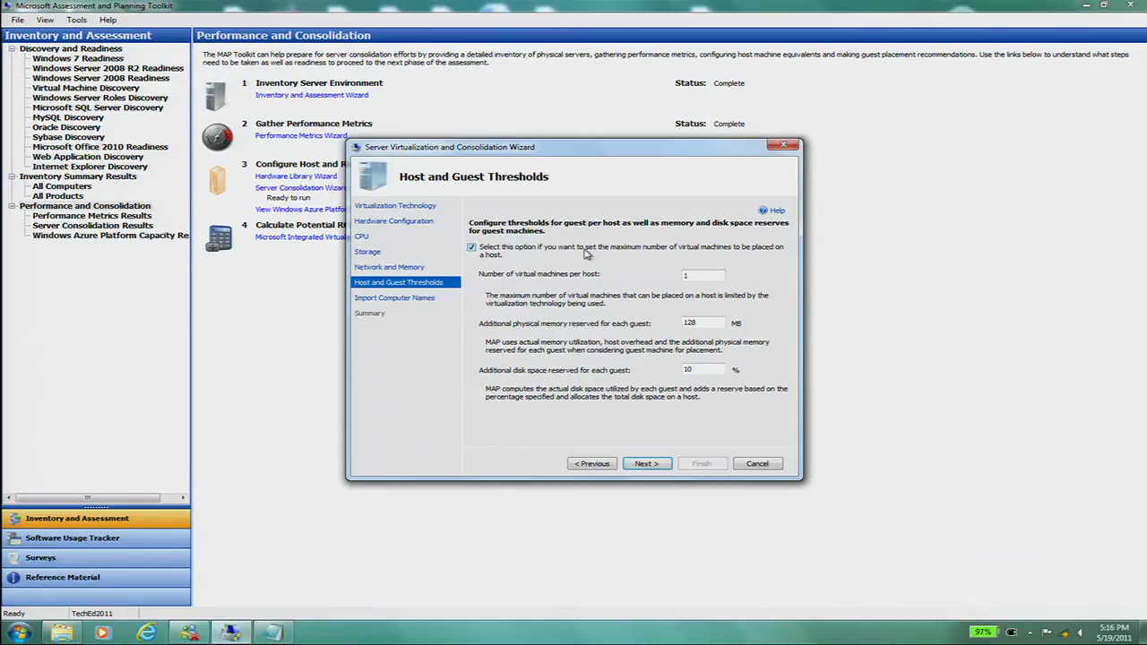
{"action": "left_click", "coordinate": [705, 279]}
{"action": "left_click", "coordinate": [472, 252]}
{"action": "left_click", "coordinate": [703, 370]}
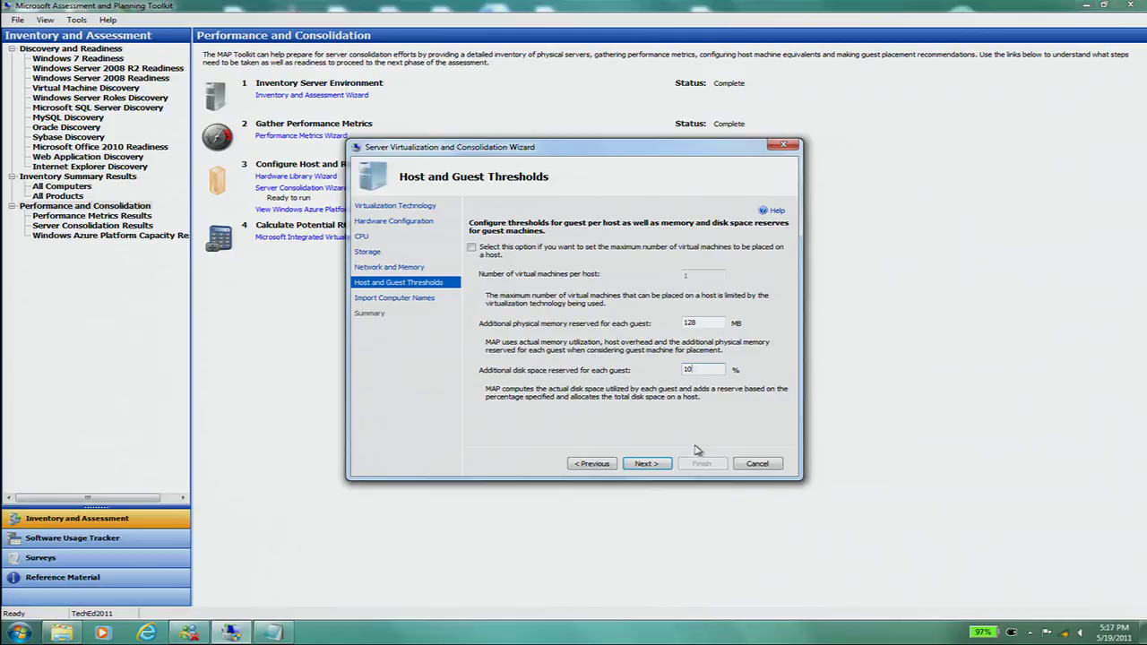
{"action": "left_click", "coordinate": [656, 465]}
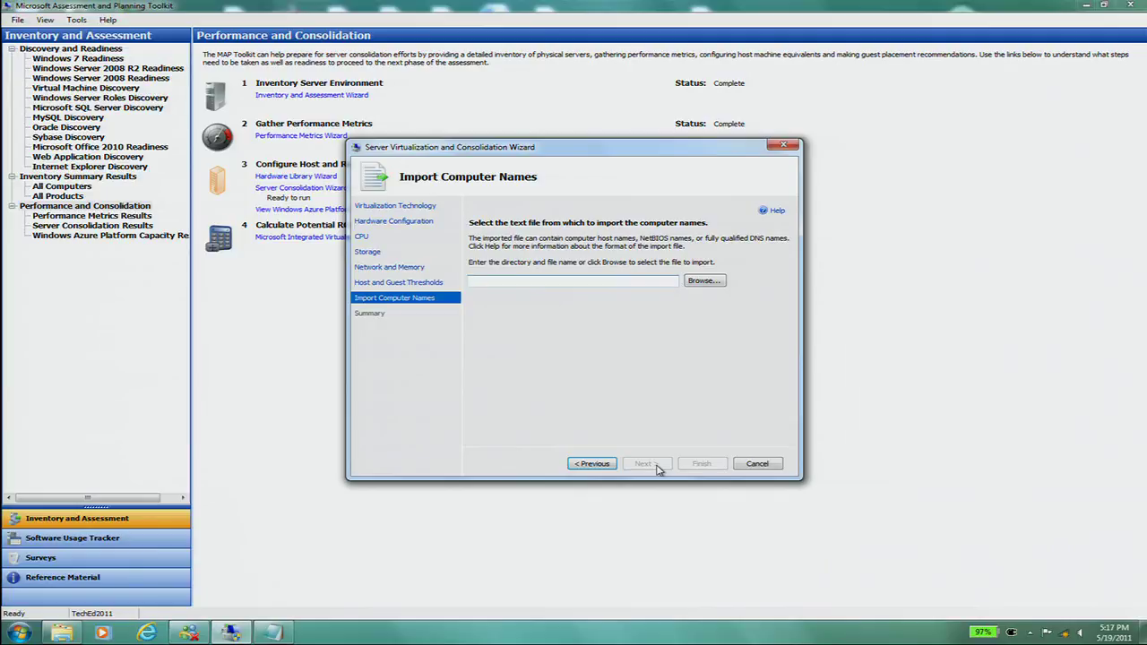
Review the PlacementMachines list in Notepad, then close it and return to the wizard
{"action": "left_click", "coordinate": [61, 634]}
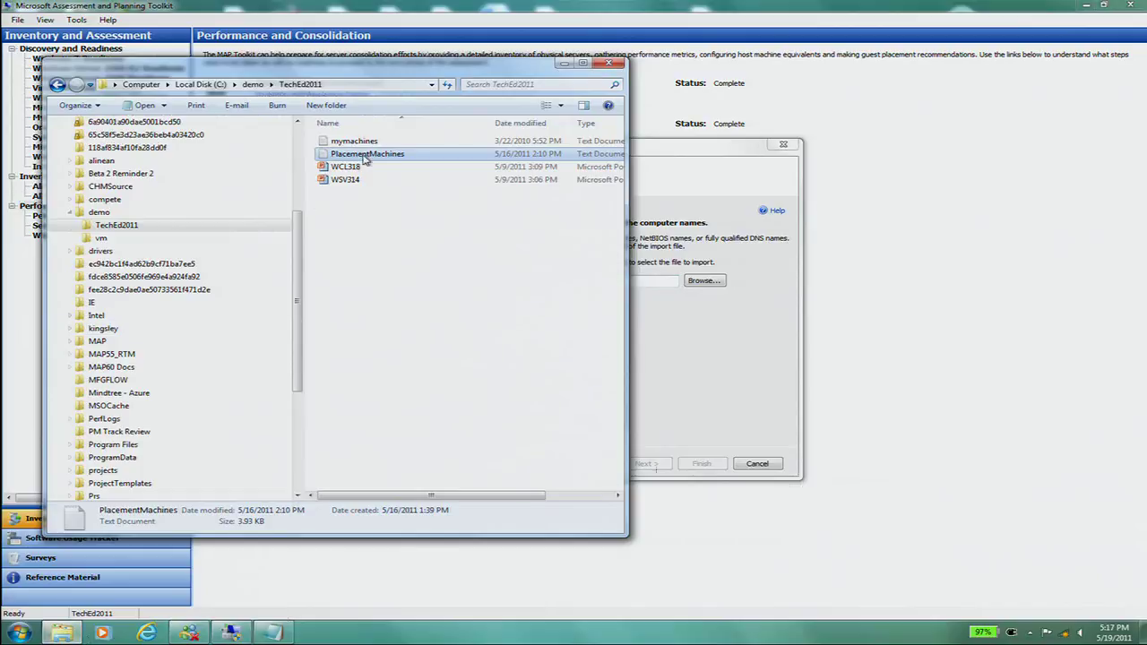
{"action": "double_click", "coordinate": [366, 156]}
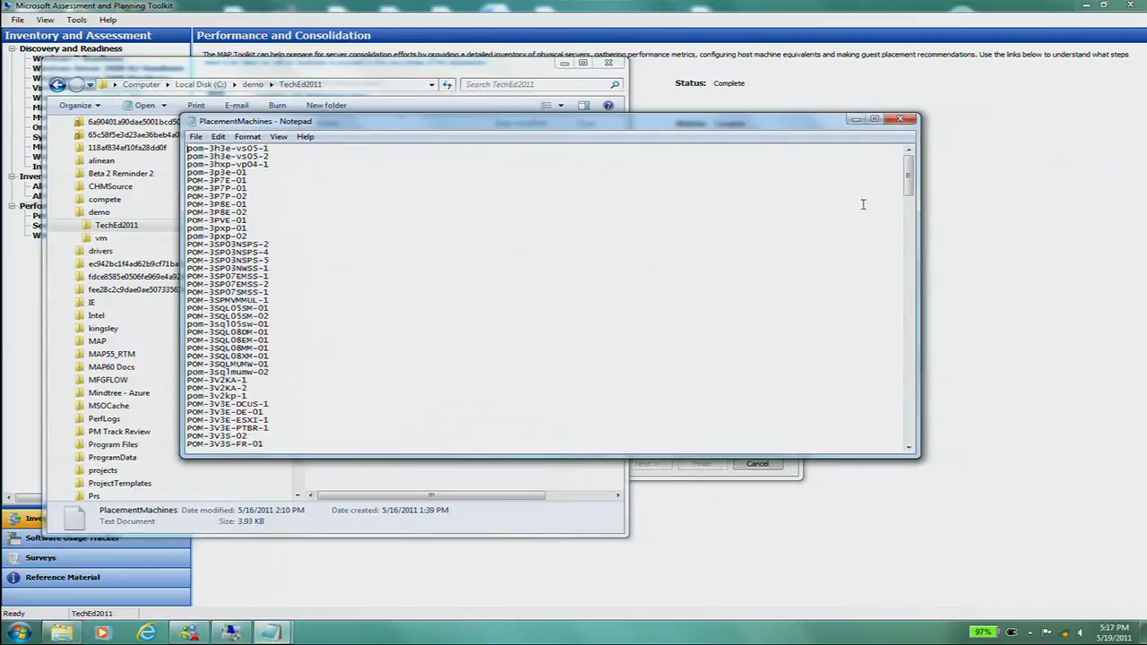
{"action": "left_click_drag", "start_coordinate": [907, 180], "coordinate": [907, 395]}
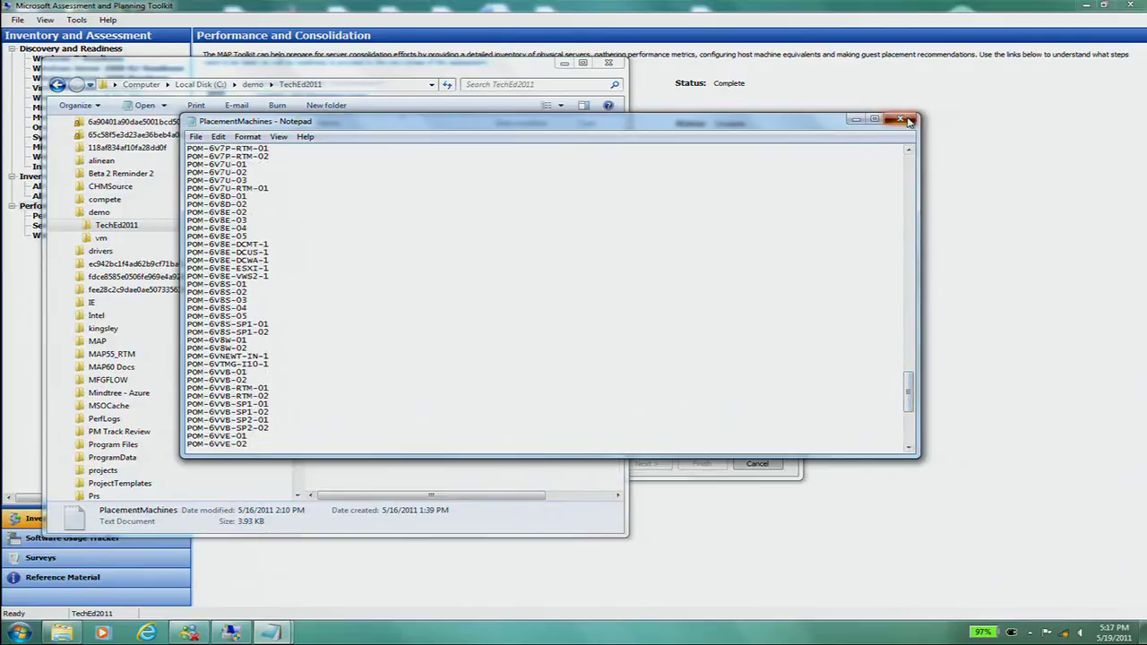
{"action": "left_click", "coordinate": [901, 118]}
{"action": "key", "text": "alt+Tab"}
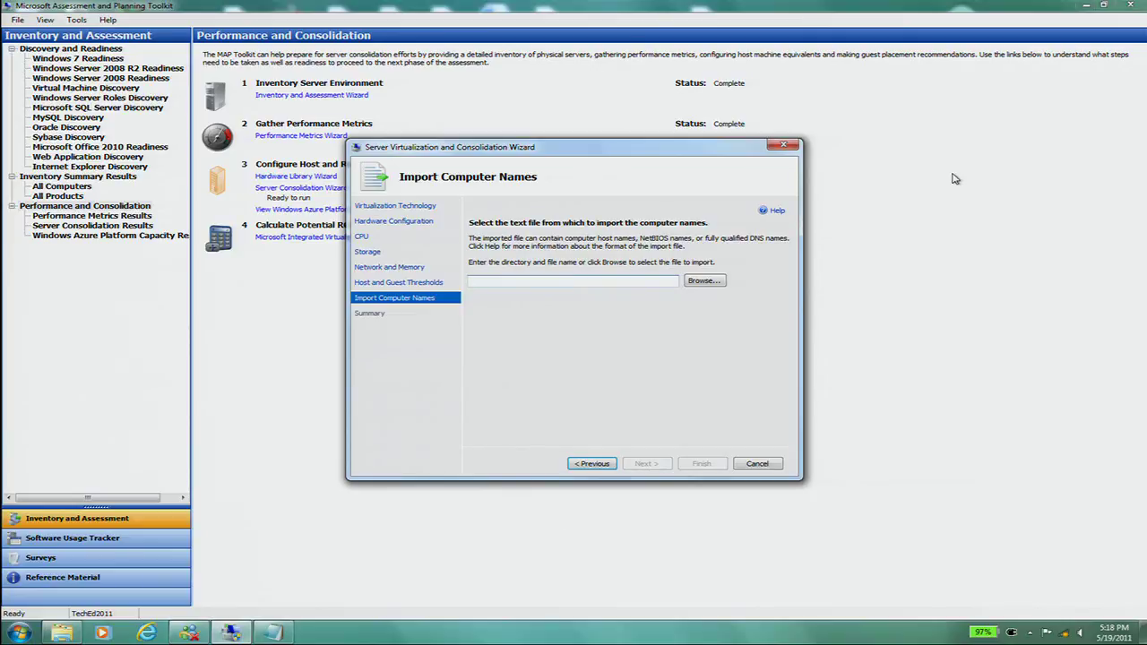
Import C:\demo\TechEd2011\PlacementMachines.txt, confirming 260 machines for placement
{"action": "left_click", "coordinate": [703, 283]}
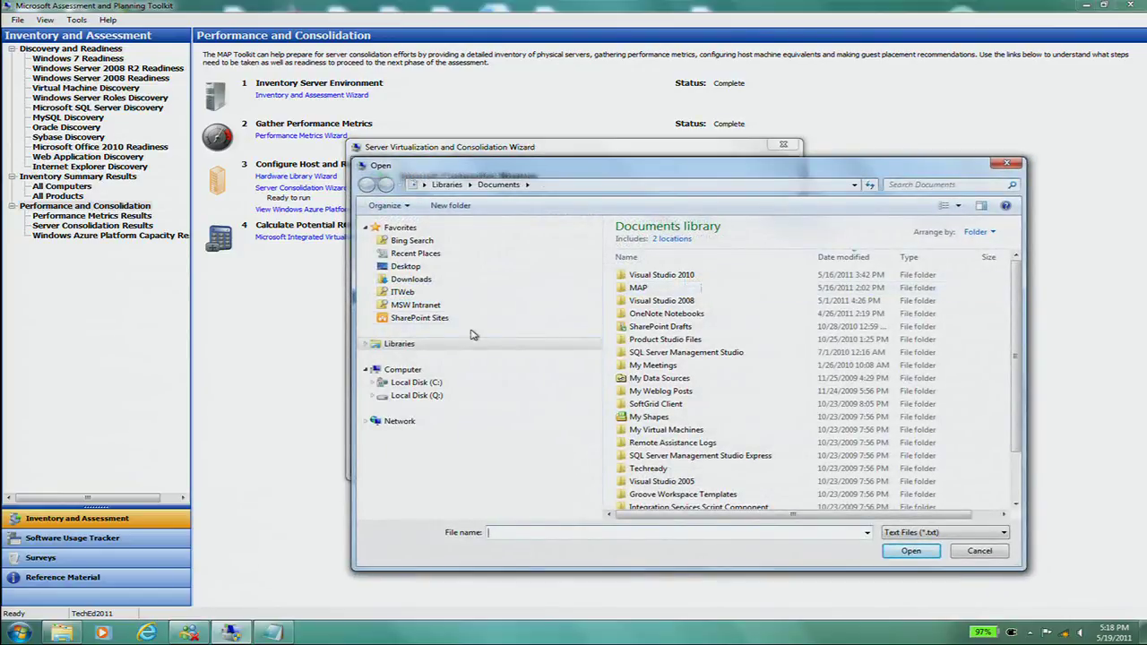
{"action": "left_click", "coordinate": [434, 384]}
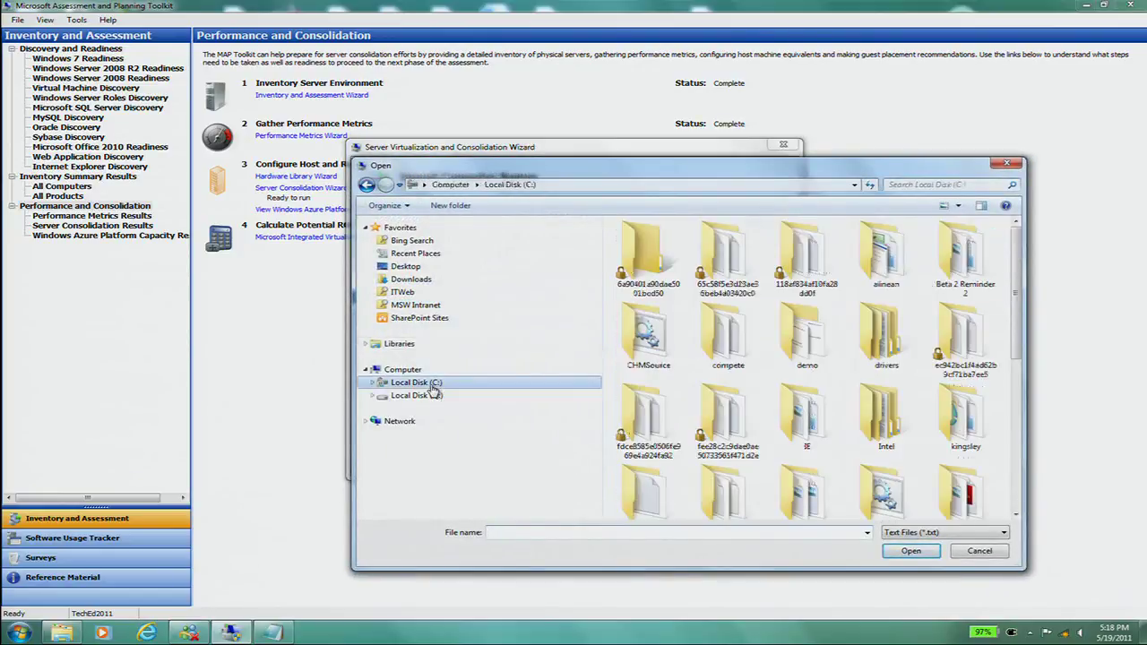
{"action": "double_click", "coordinate": [807, 334]}
{"action": "double_click", "coordinate": [659, 245]}
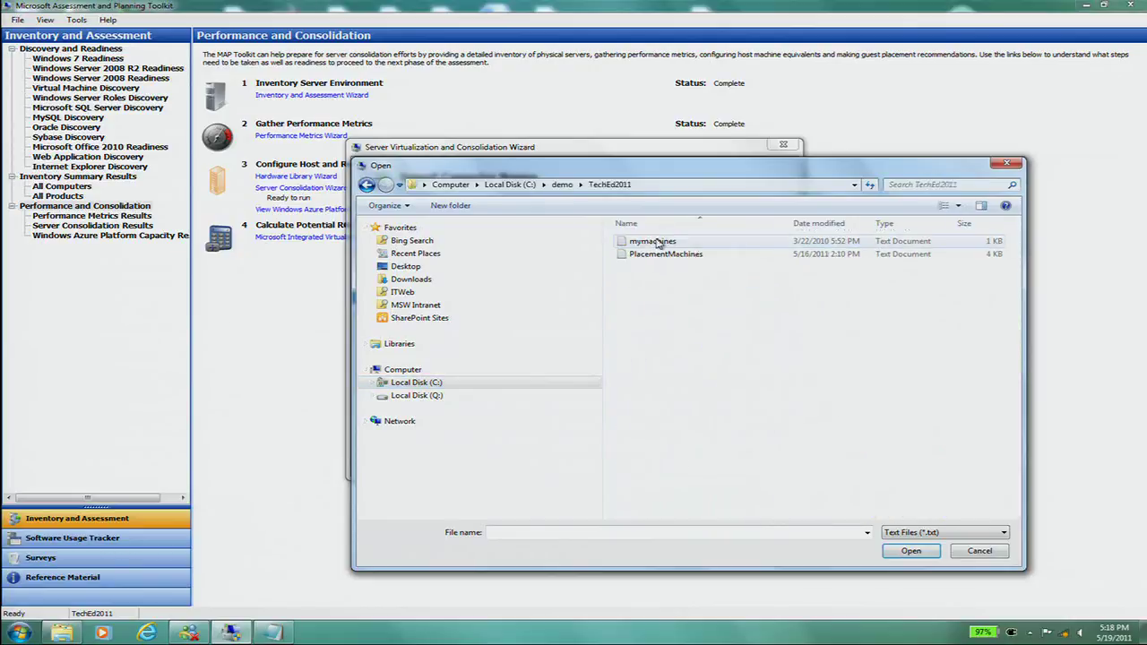
{"action": "double_click", "coordinate": [661, 254]}
{"action": "left_click", "coordinate": [660, 466]}
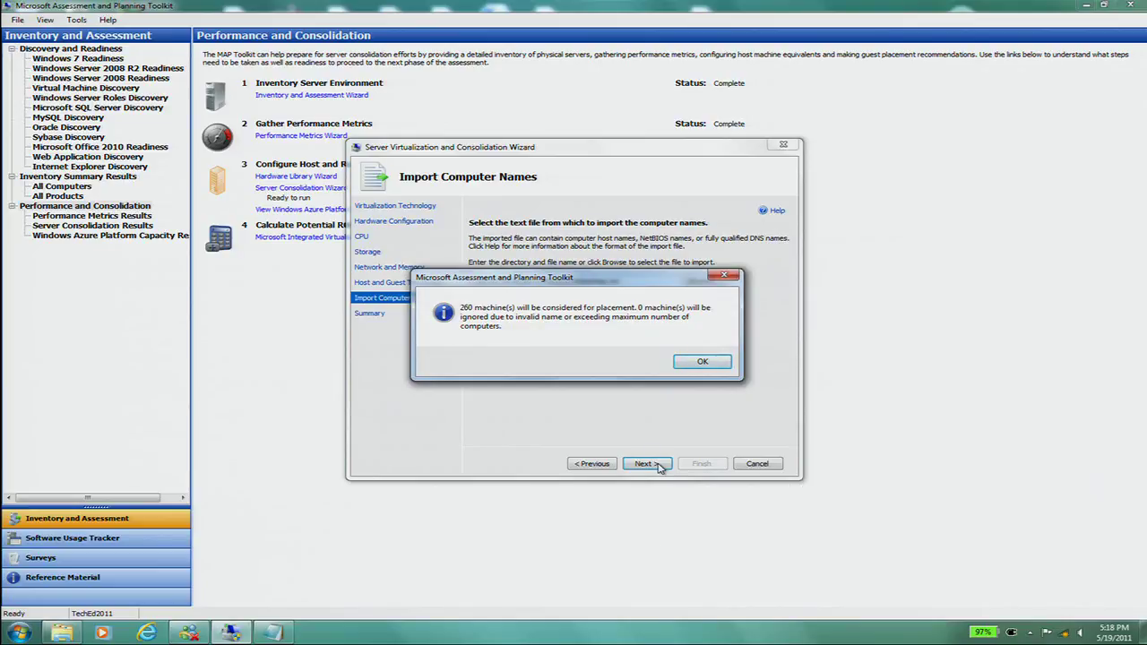
{"action": "left_click", "coordinate": [705, 363]}
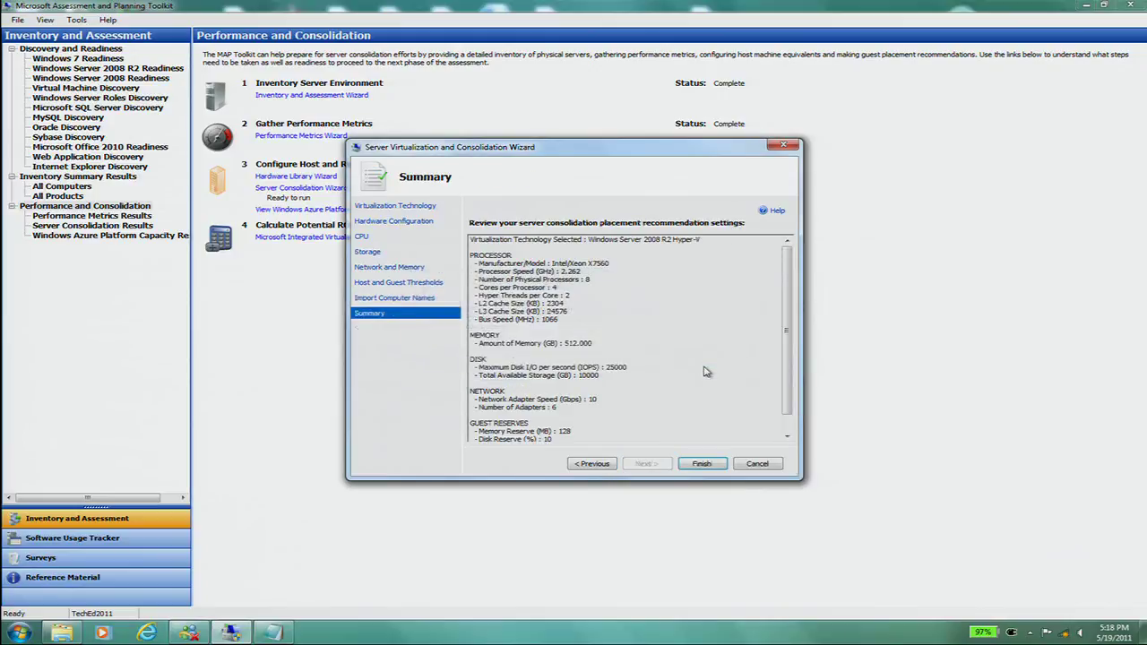
Review the Summary page and finish the wizard to start the placement analysis
{"action": "left_click_drag", "start_coordinate": [789, 281], "coordinate": [792, 301]}
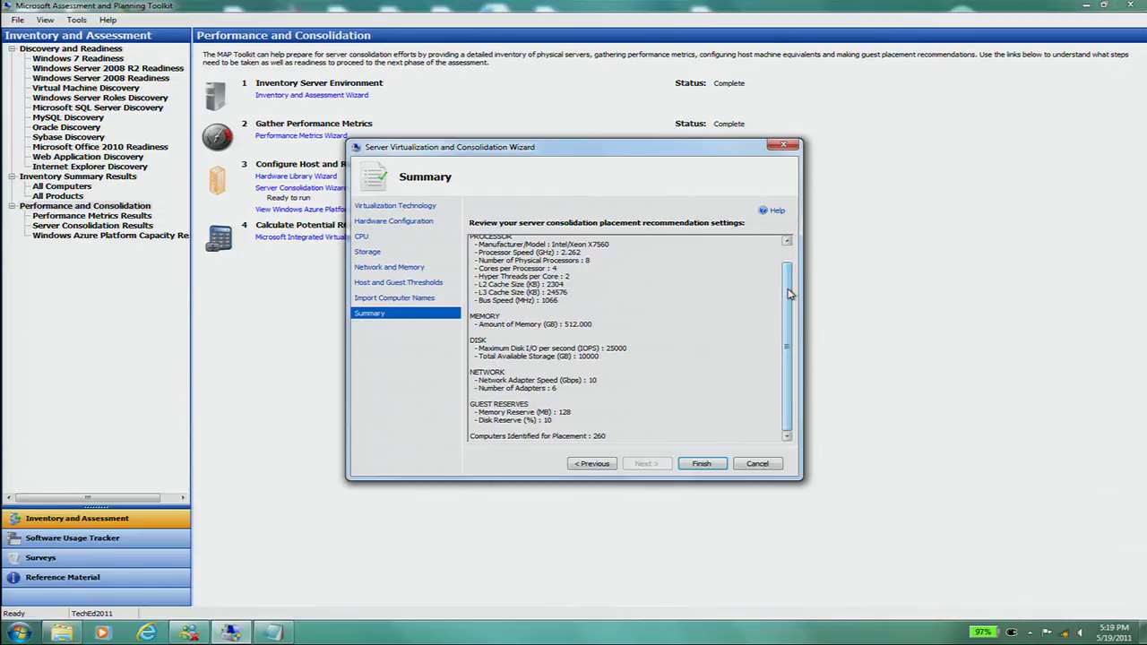
{"action": "scroll", "coordinate": [790, 293], "scroll_direction": "up", "scroll_amount": 3}
{"action": "scroll", "coordinate": [790, 293], "scroll_direction": "down", "scroll_amount": 3}
{"action": "left_click", "coordinate": [702, 466]}
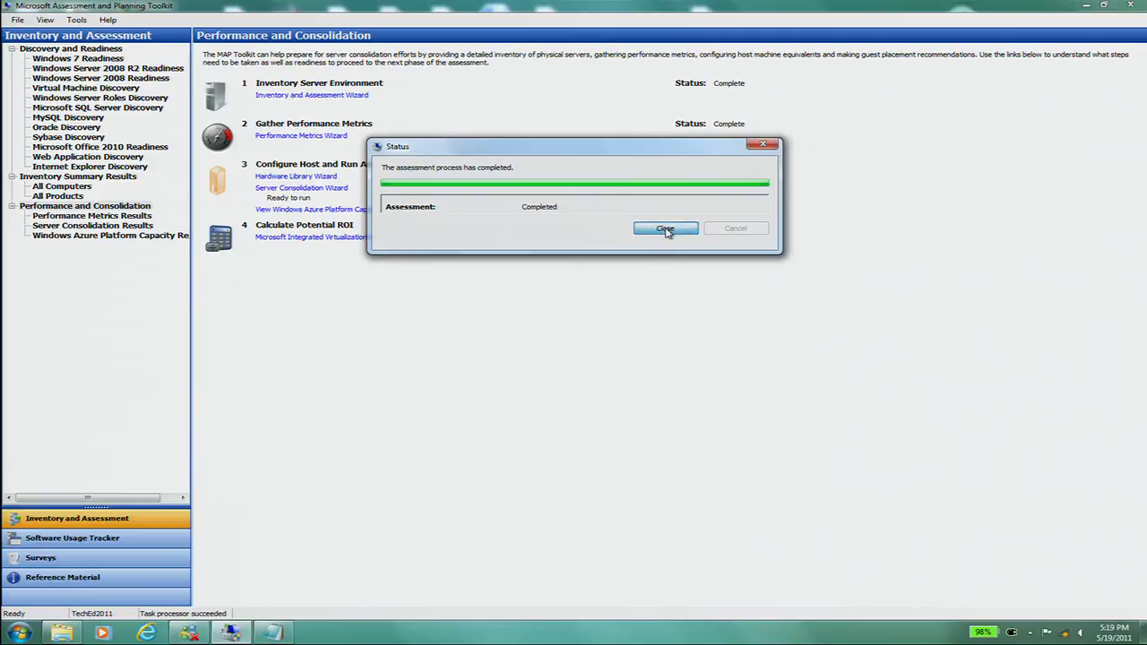
Close the assessment Status window once the analysis reports Complete
{"action": "left_click", "coordinate": [665, 230]}
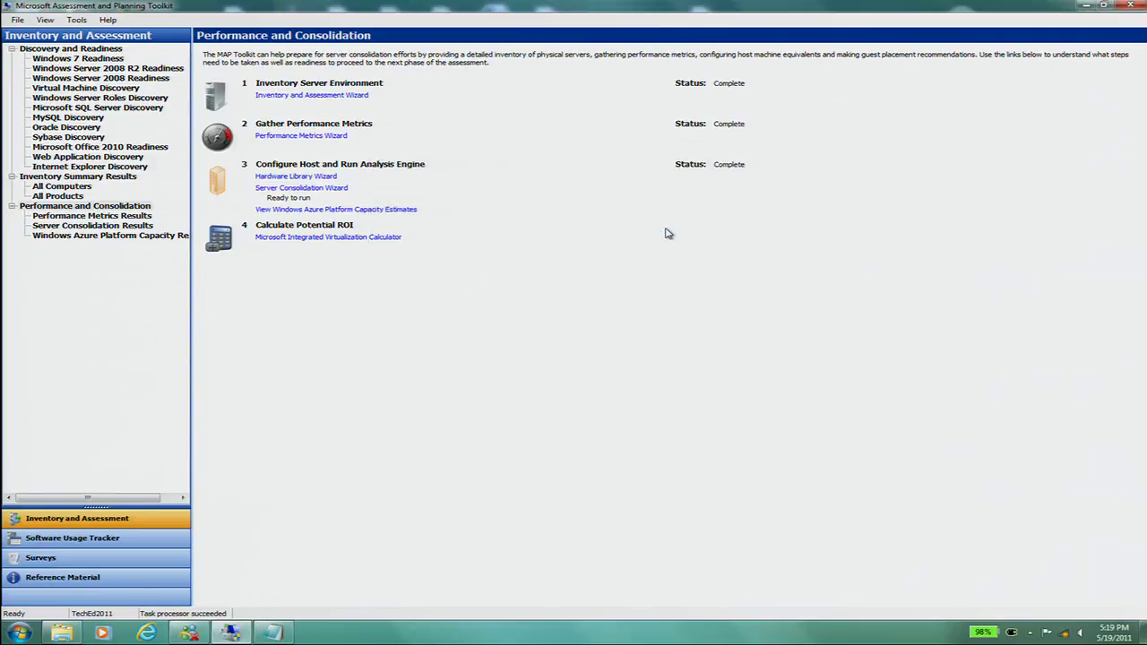
Show the Server Consolidation Results (257 of 260 servers on Host0 and Host1) and collapse Utilization Before Virtualization
{"action": "left_click", "coordinate": [93, 225]}
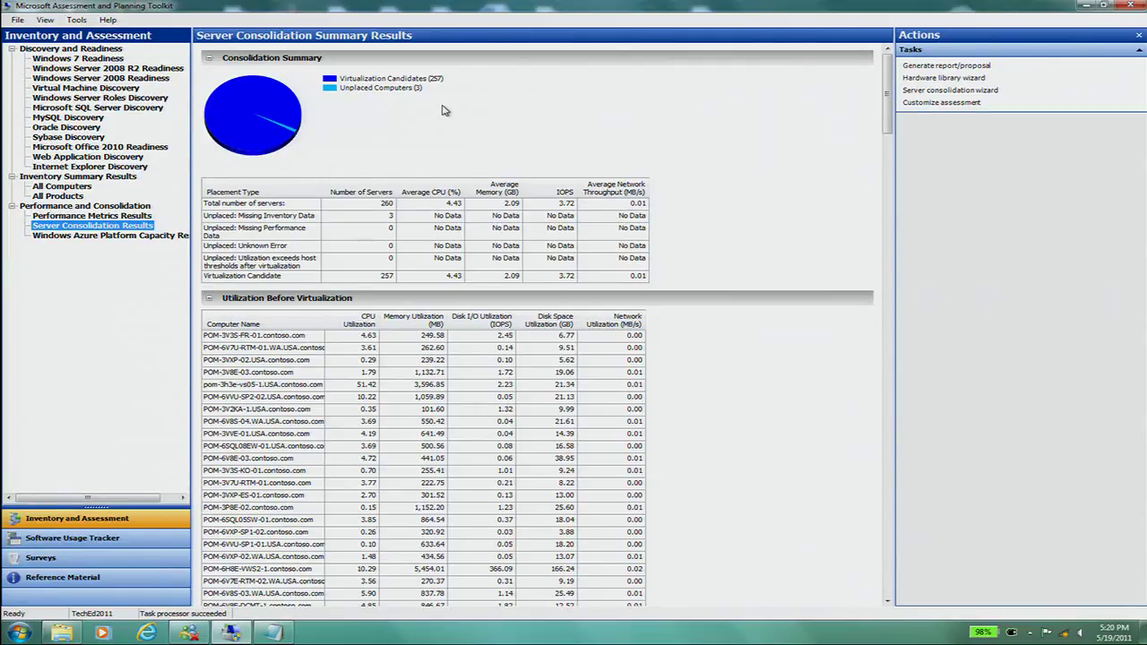
{"action": "left_click_drag", "start_coordinate": [887, 123], "coordinate": [888, 152]}
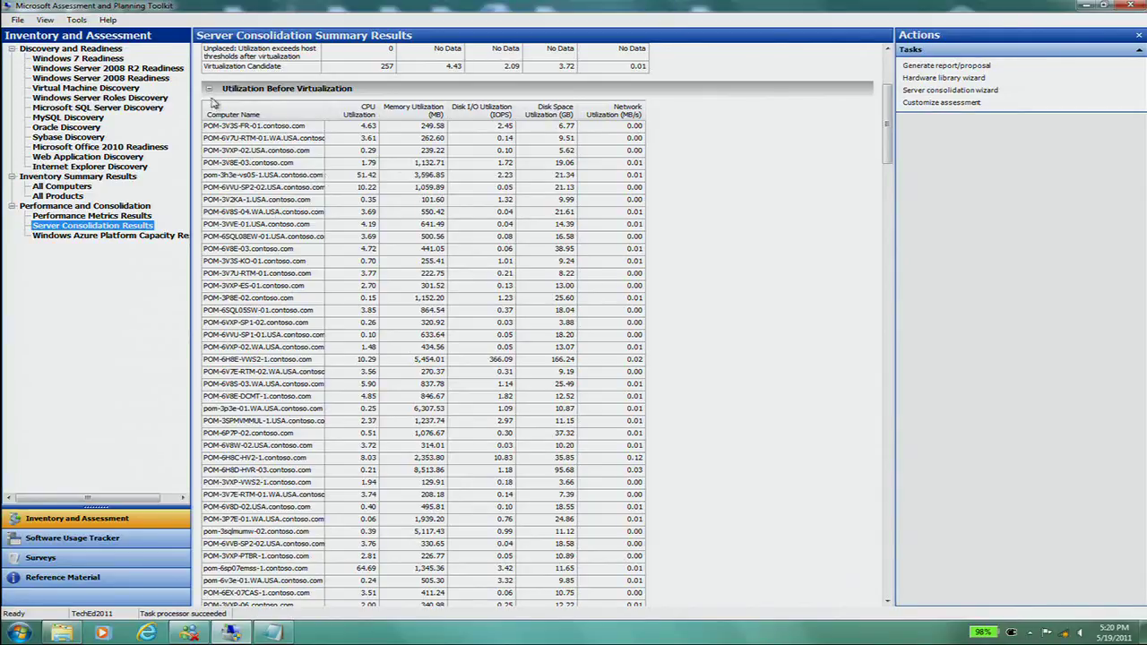
{"action": "left_click", "coordinate": [210, 91]}
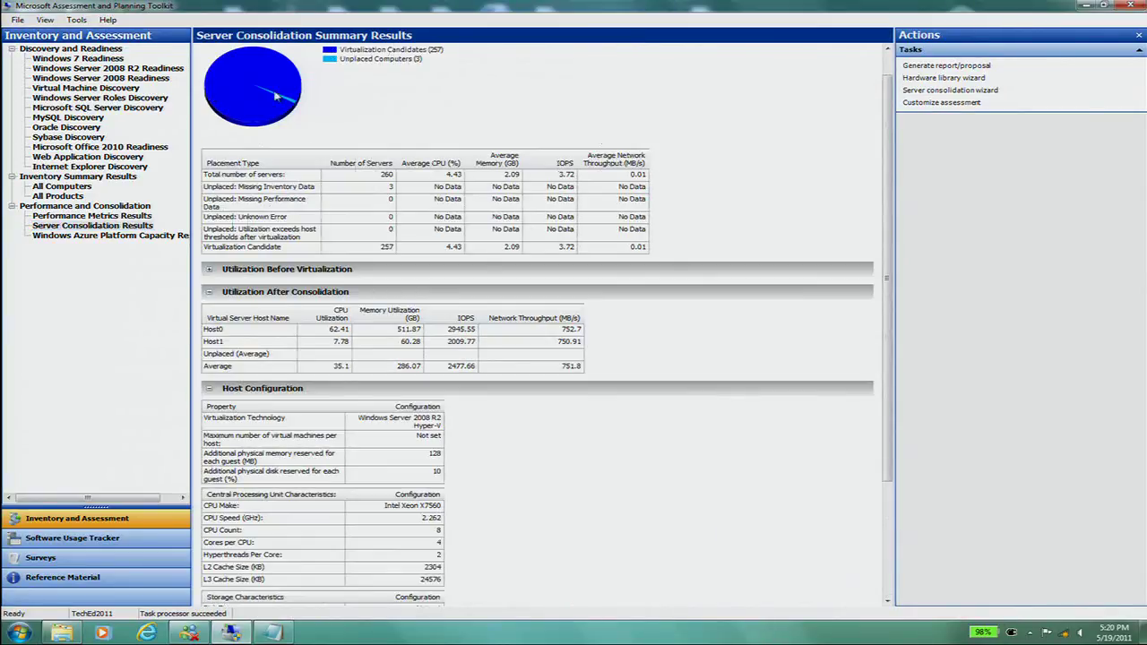
{"action": "left_click_drag", "start_coordinate": [887, 239], "coordinate": [890, 309]}
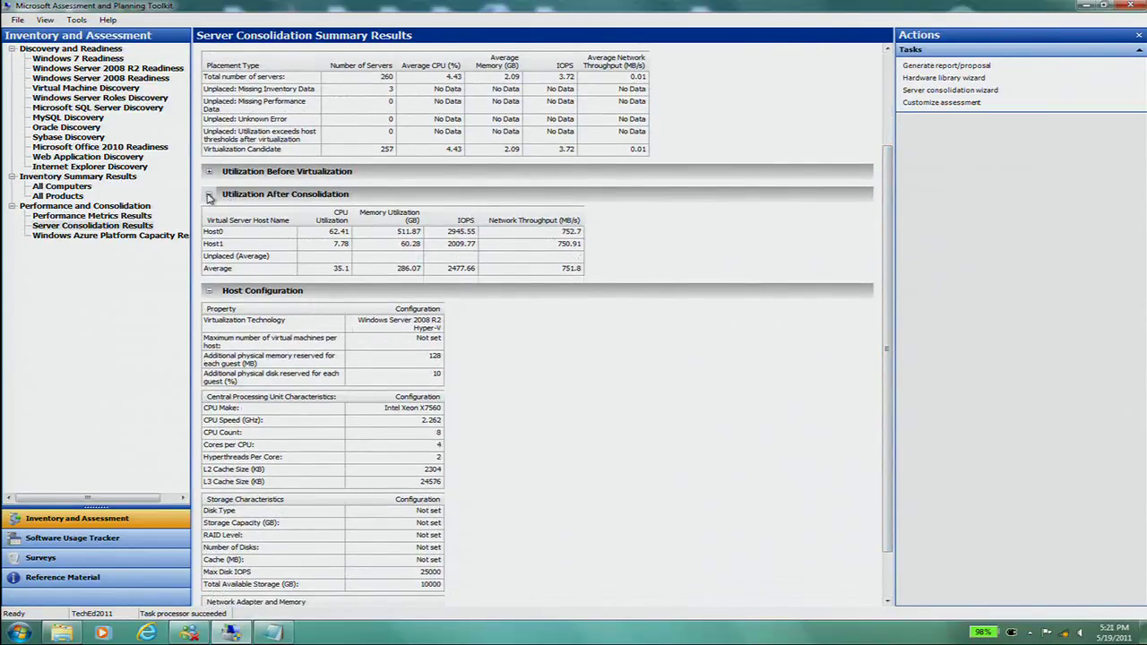
{"action": "left_click", "coordinate": [209, 196]}
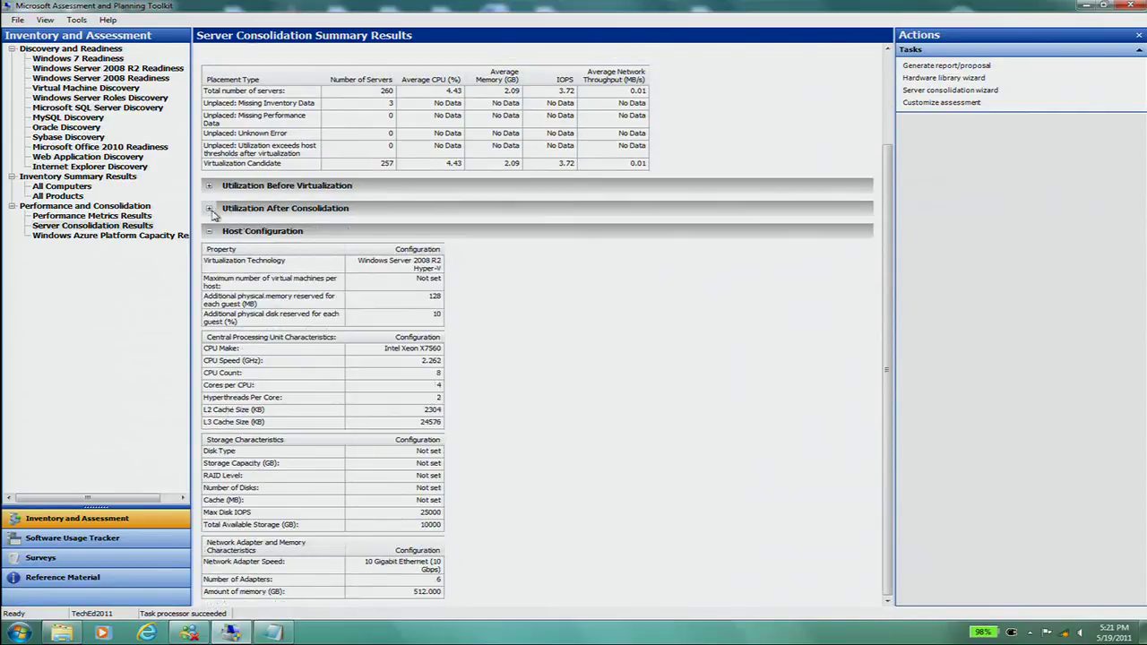
{"action": "left_click", "coordinate": [208, 209]}
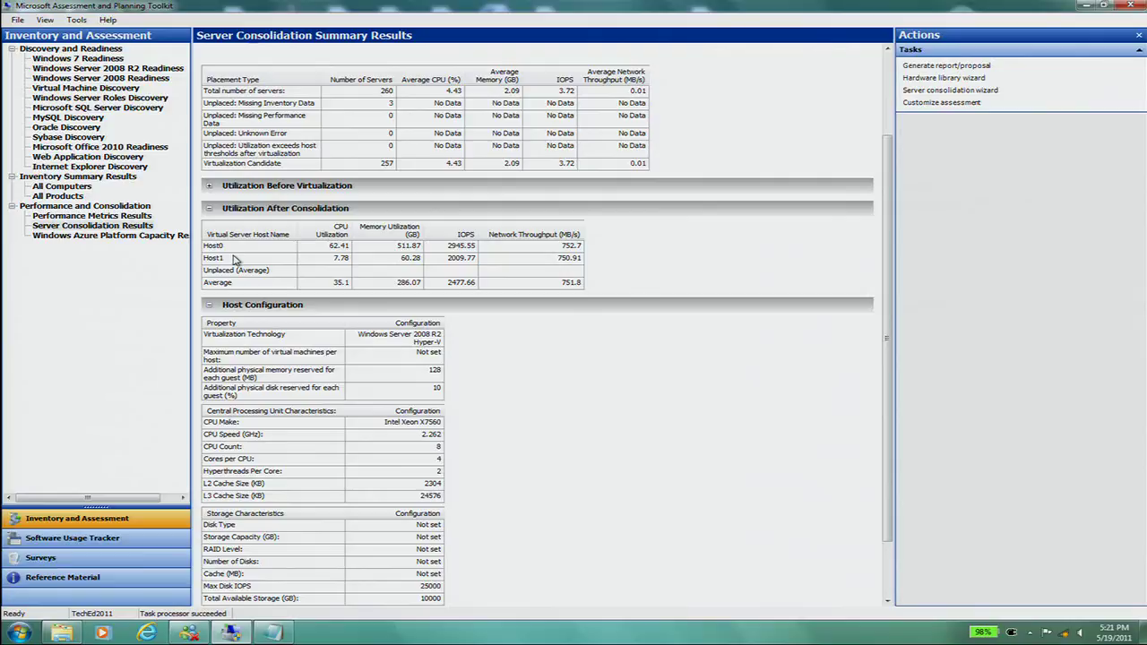
{"action": "mouse_move", "coordinate": [883, 232]}
{"action": "left_mouse_down"}
{"action": "mouse_move", "coordinate": [885, 156]}
{"action": "mouse_move", "coordinate": [890, 241]}
{"action": "left_mouse_up"}
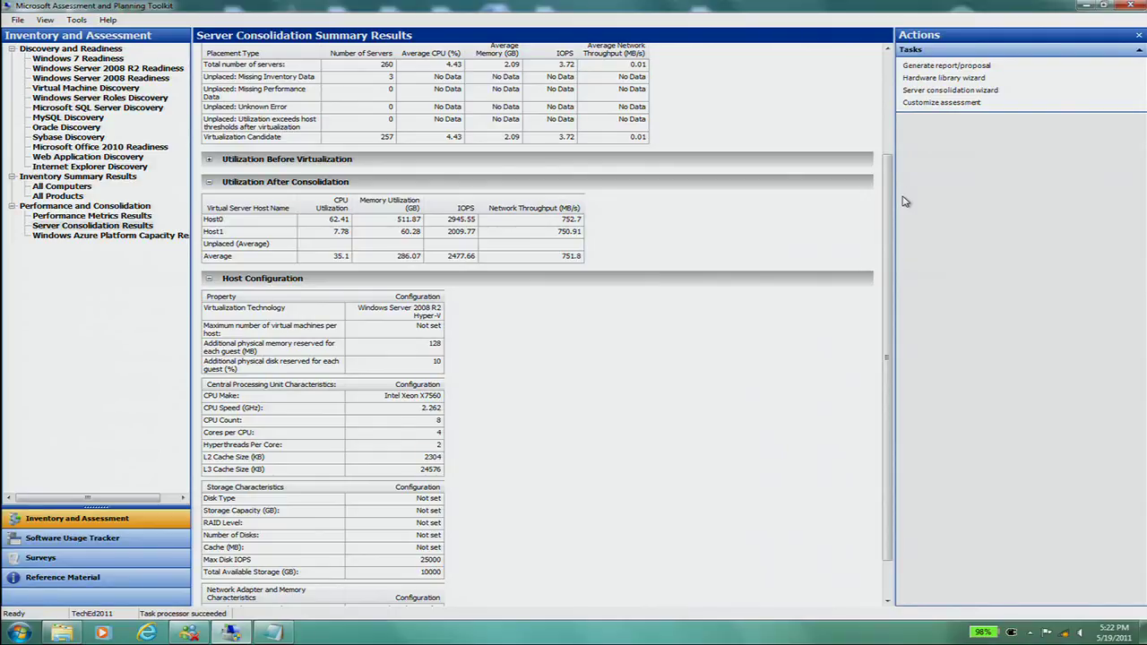
{"action": "left_click_drag", "start_coordinate": [889, 199], "coordinate": [886, 108]}
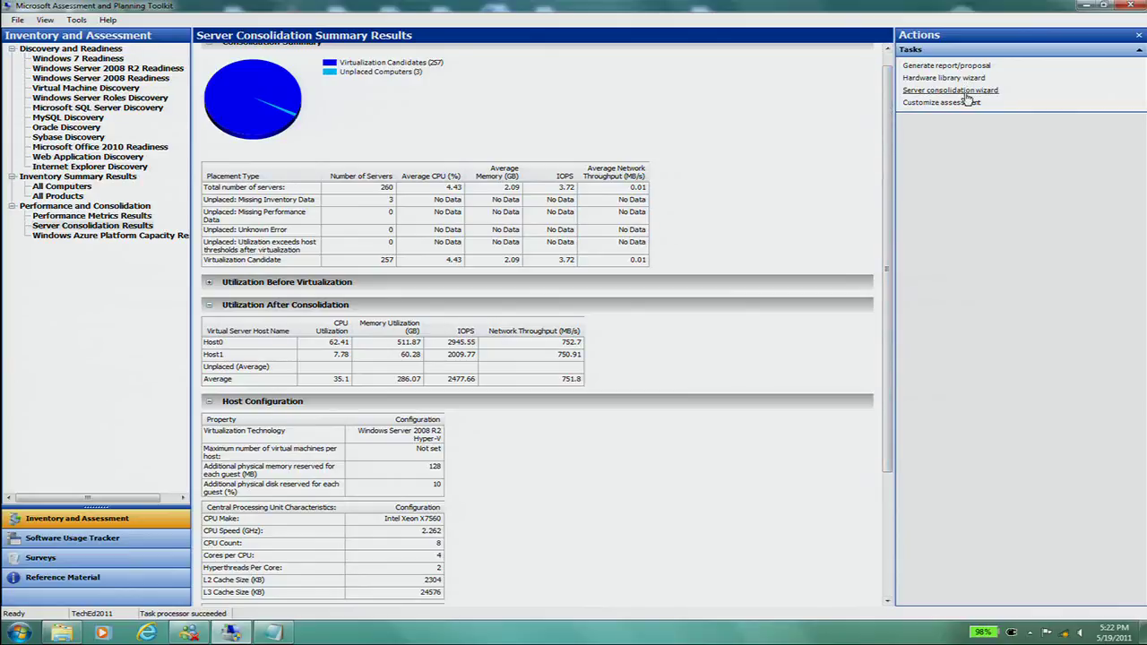
{"action": "left_click", "coordinate": [966, 91]}
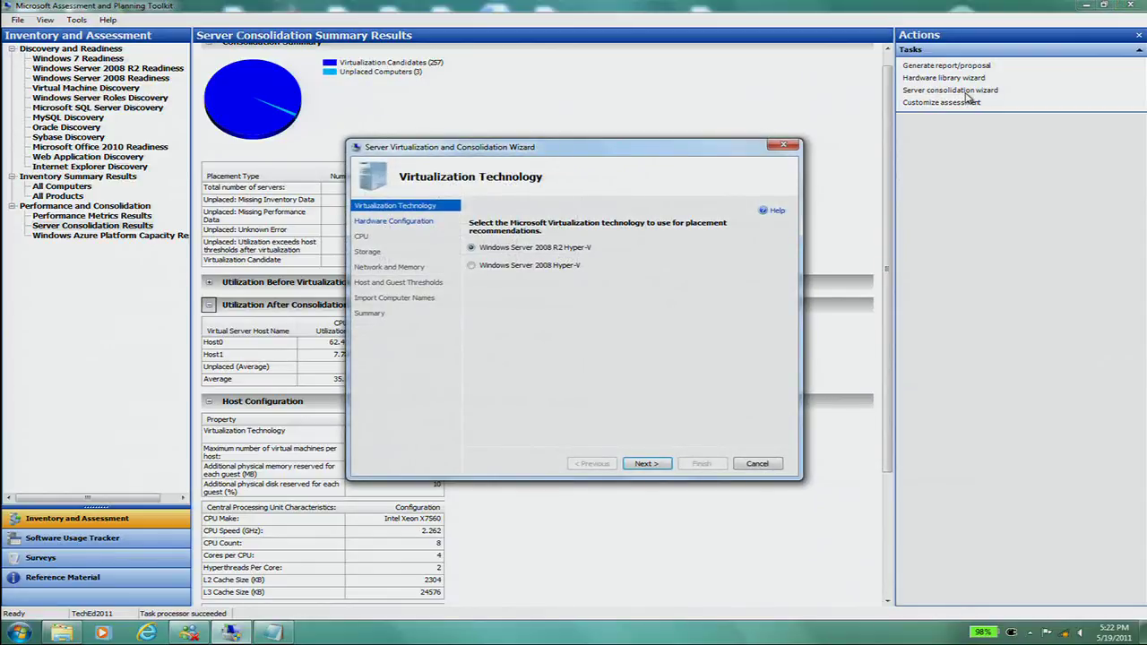
{"action": "left_click", "coordinate": [758, 466]}
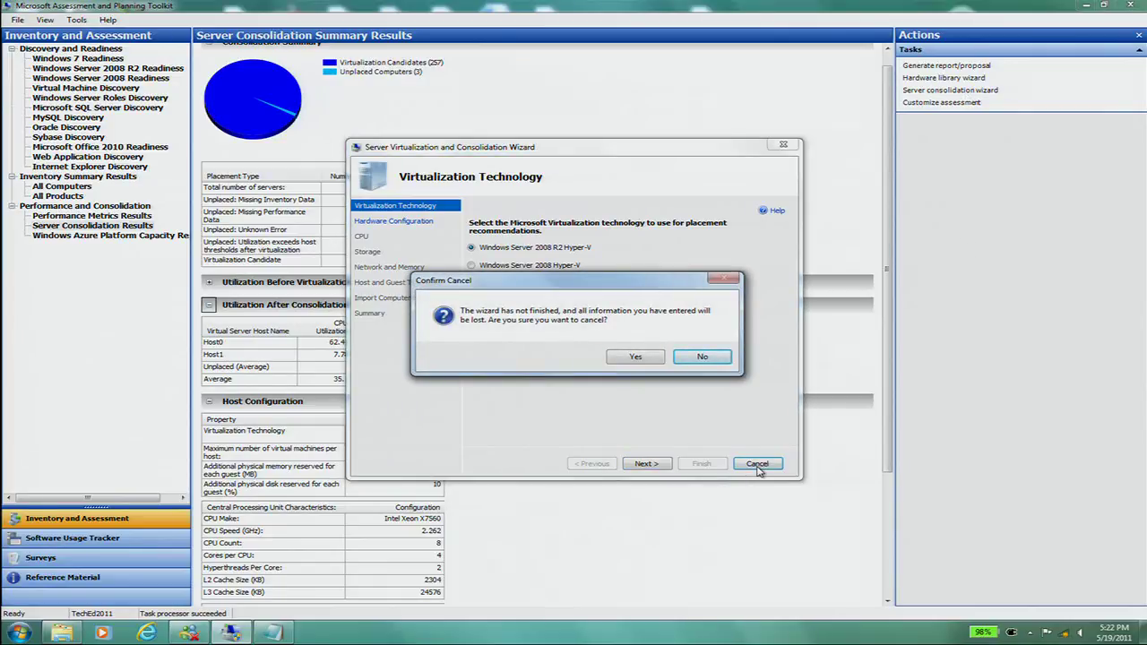
{"action": "left_click", "coordinate": [638, 358]}
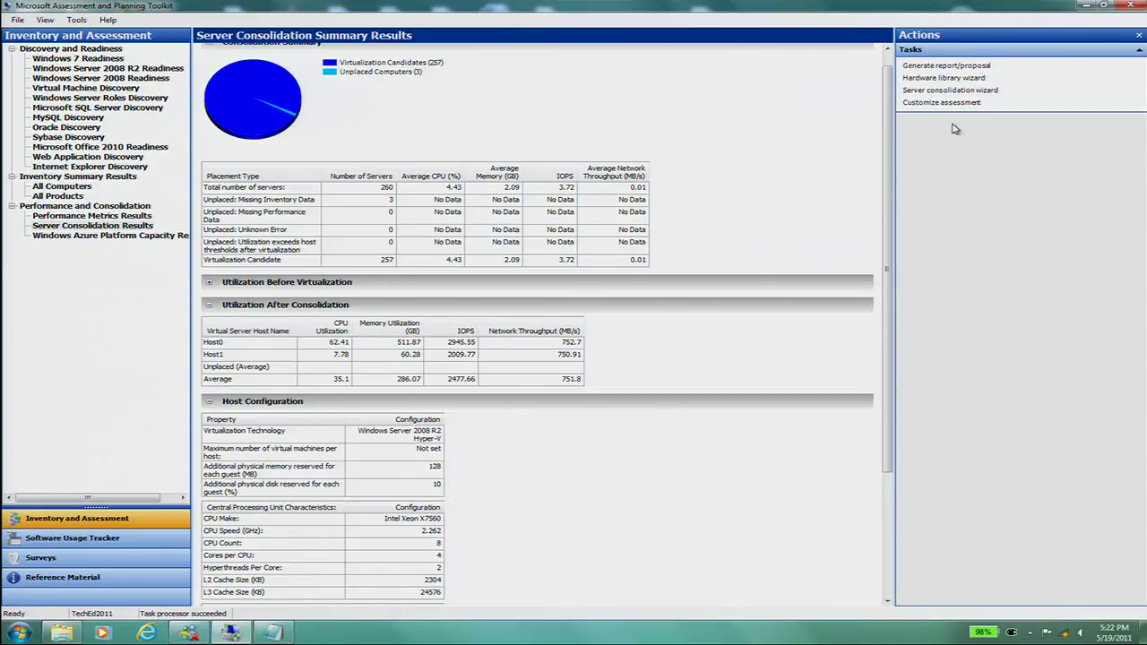
Generate the consolidation proposal and workbook, then open the saved reports folder from the View menu
{"action": "left_click", "coordinate": [950, 67]}
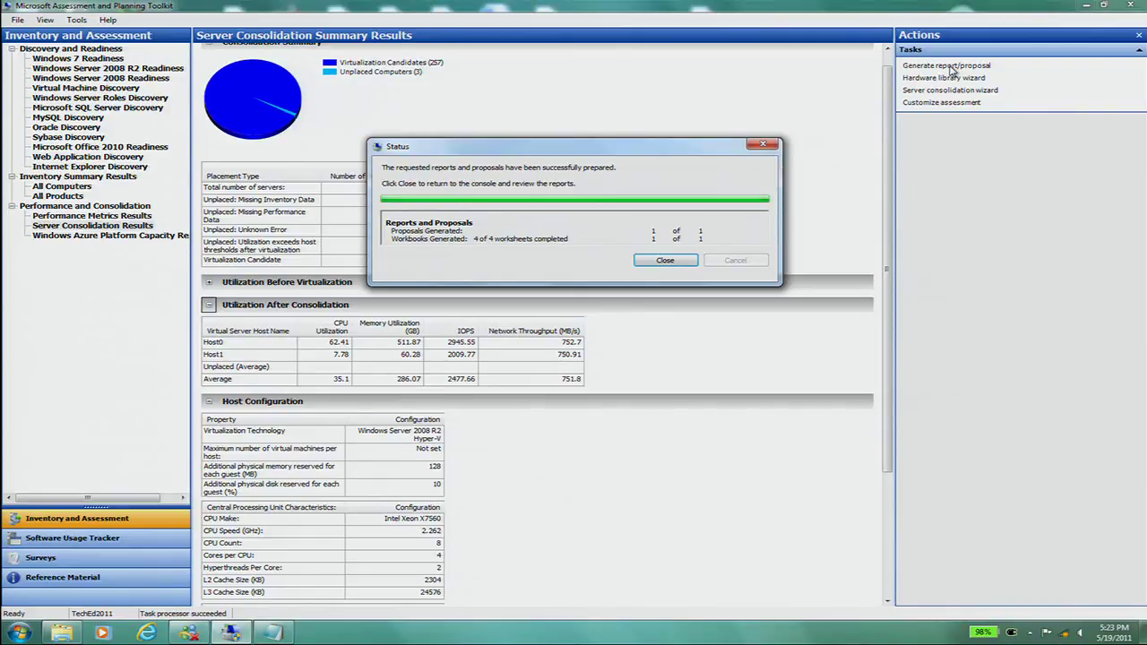
{"action": "left_click", "coordinate": [664, 261]}
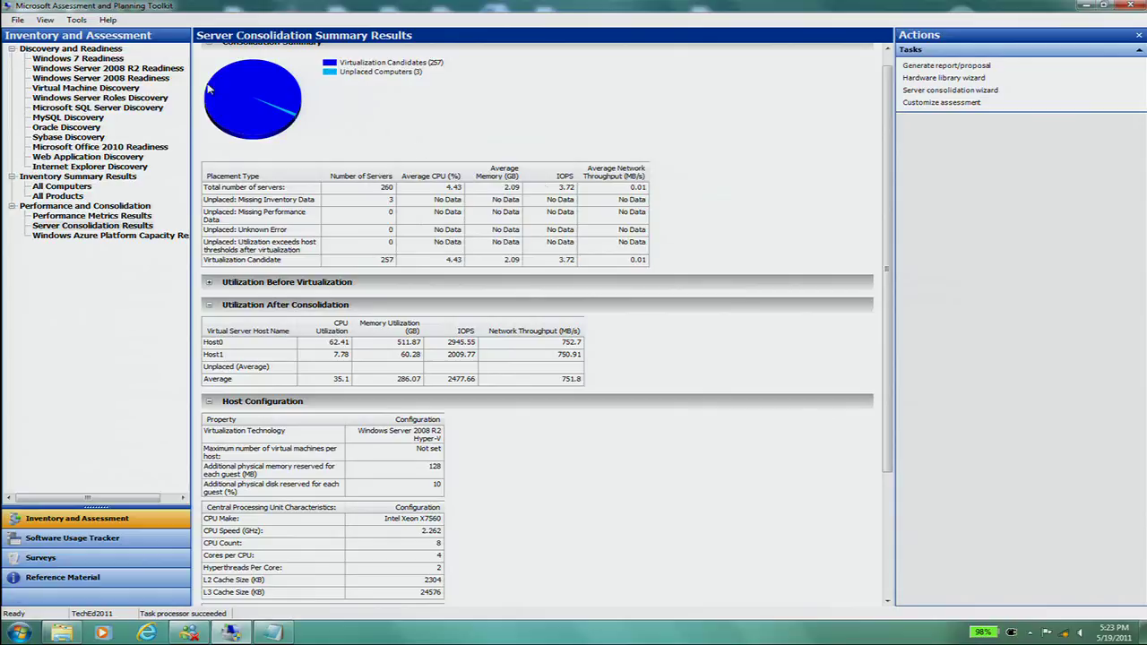
{"action": "left_click", "coordinate": [47, 20]}
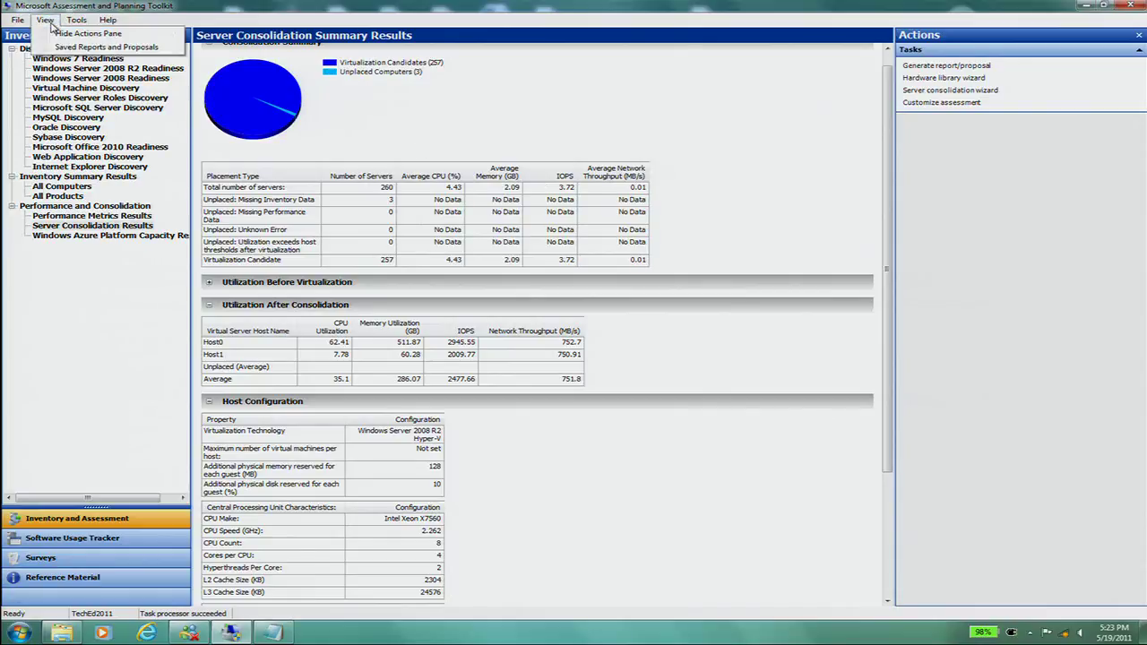
{"action": "left_click", "coordinate": [62, 47]}
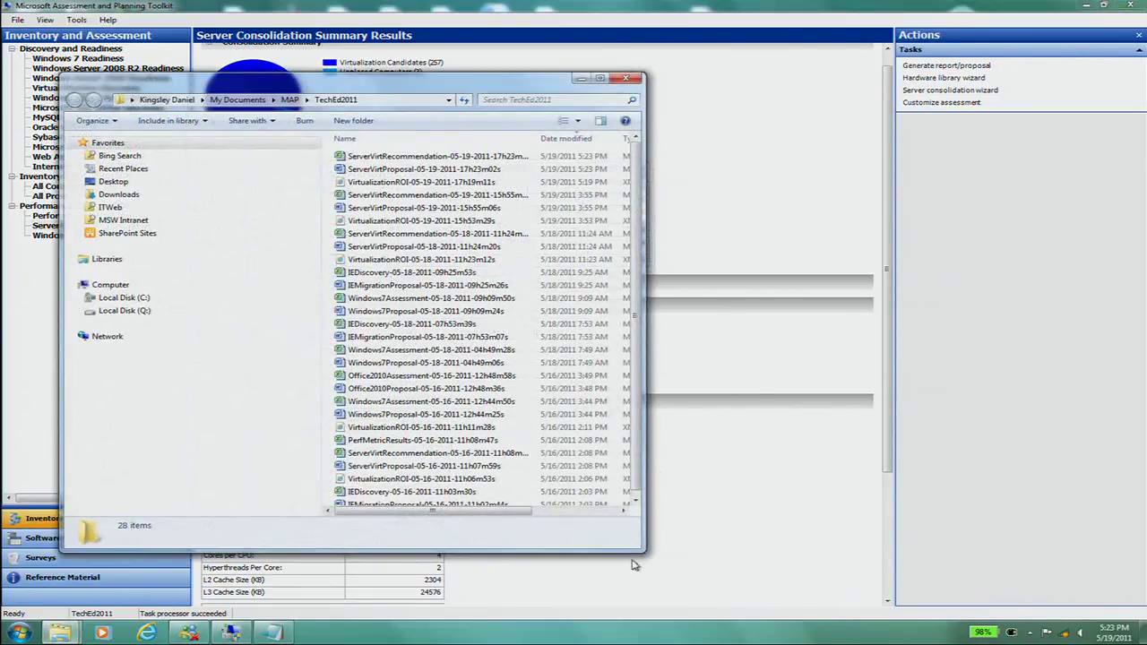
{"action": "left_click_drag", "start_coordinate": [642, 549], "coordinate": [968, 544]}
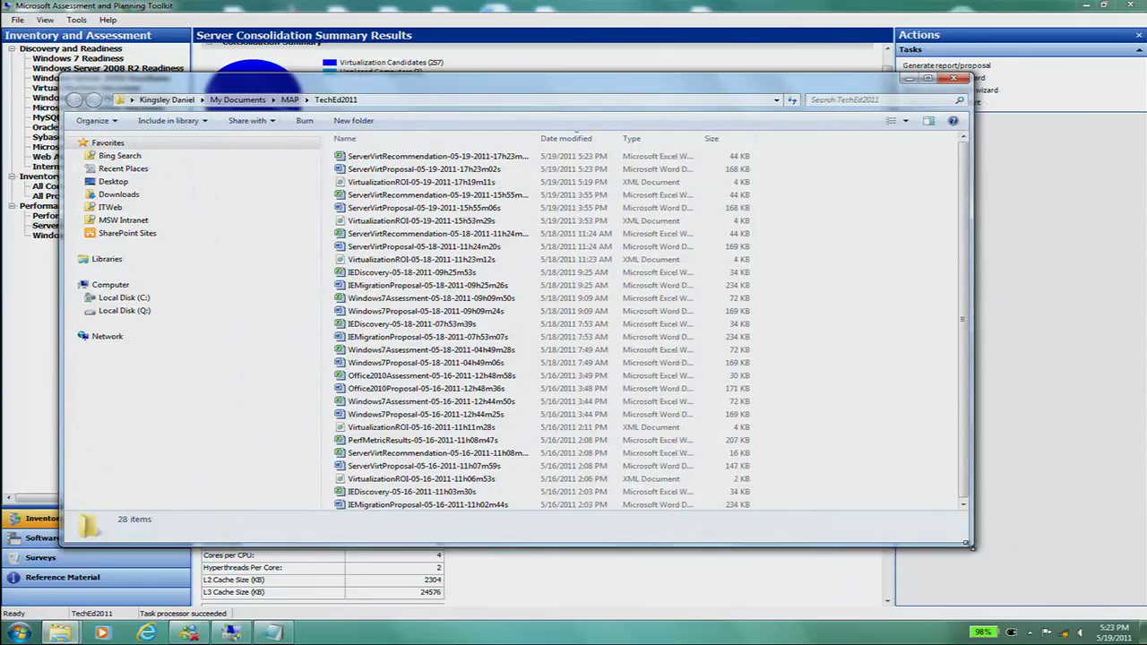
{"action": "double_click", "coordinate": [538, 136]}
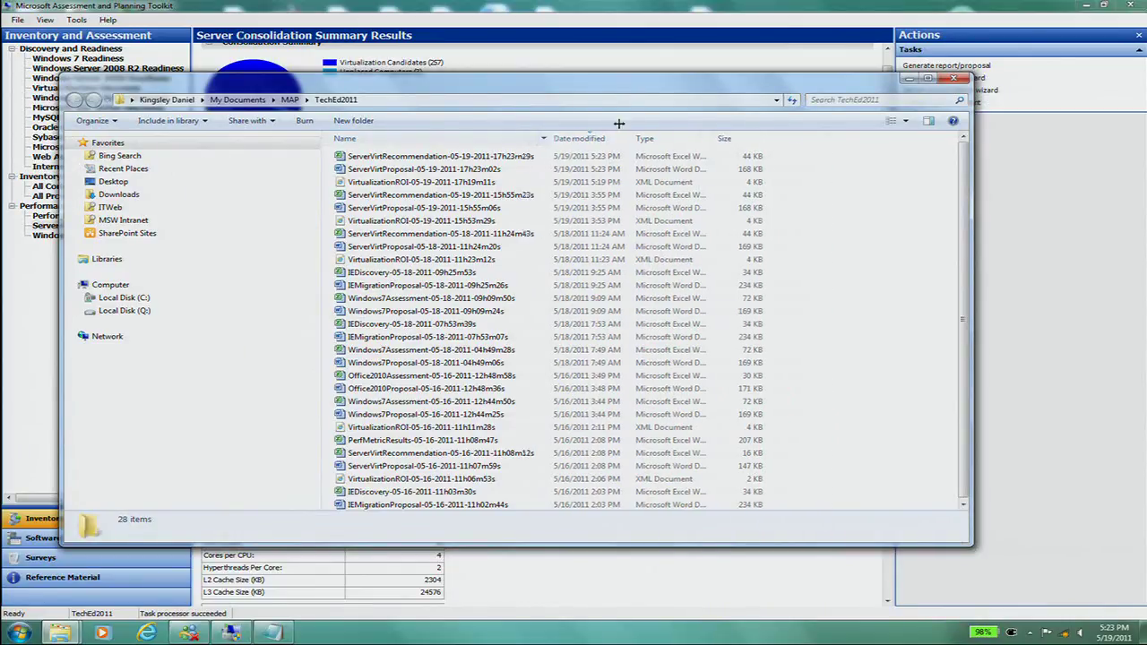
{"action": "left_click", "coordinate": [503, 157]}
{"action": "key", "text": "shift+Down"}
{"action": "key", "text": "shift+Down"}
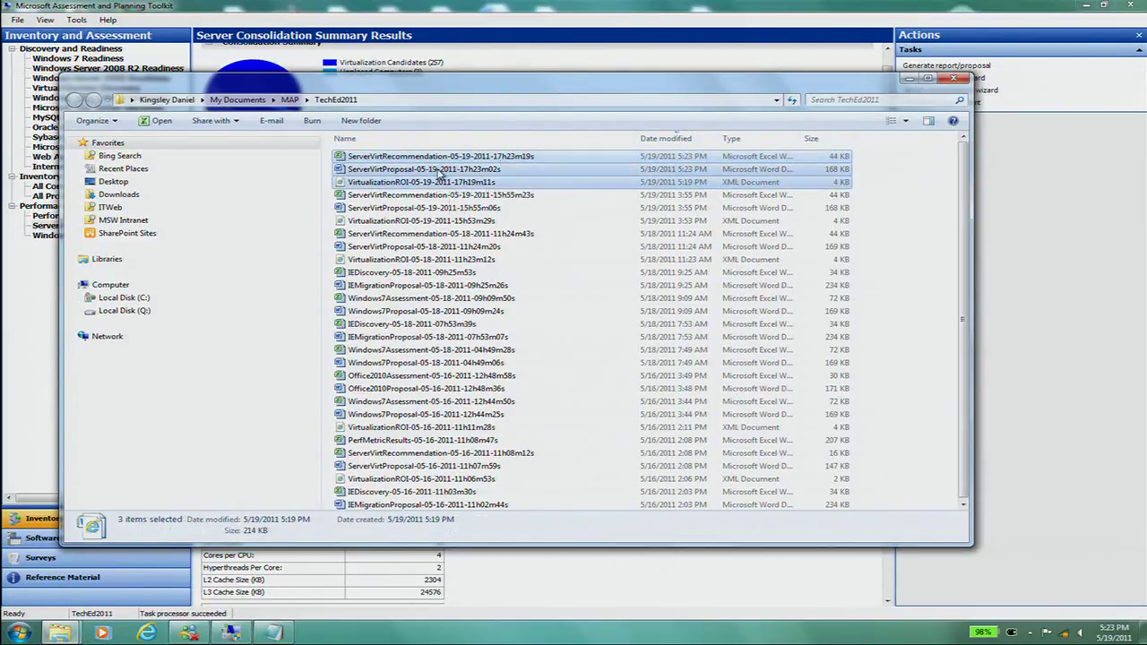
{"action": "left_click", "coordinate": [438, 173]}
Open the ServerVirtProposal report in Word and scroll from the table of contents to the Virtualization Host Model tables
{"action": "double_click", "coordinate": [438, 173]}
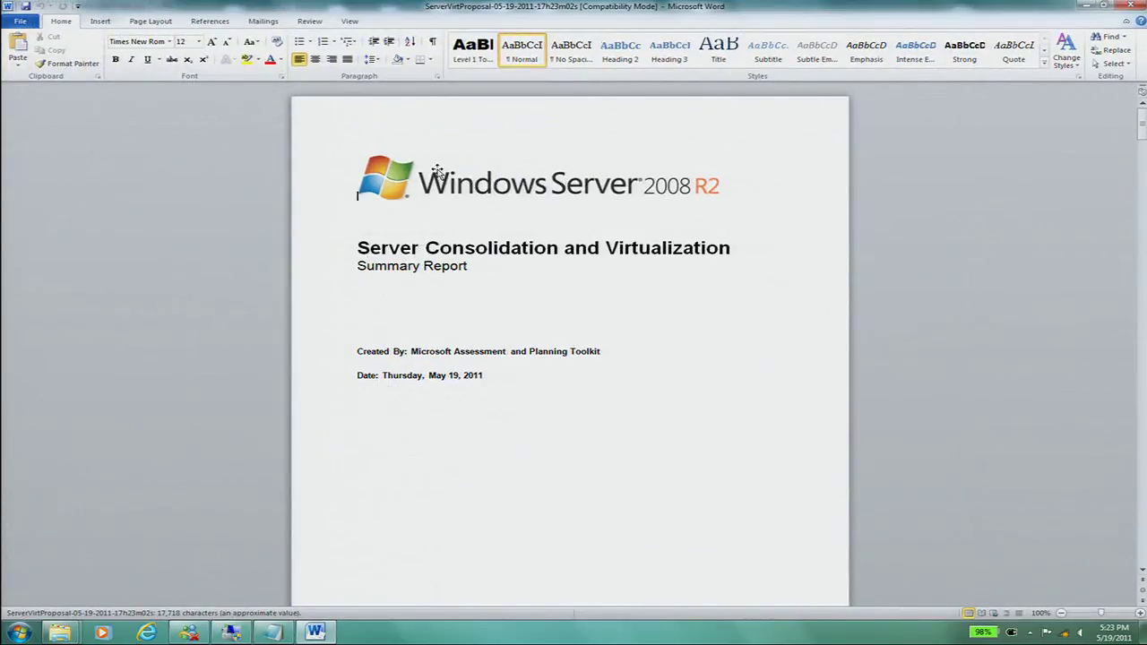
{"action": "left_click_drag", "start_coordinate": [1143, 132], "coordinate": [1142, 210]}
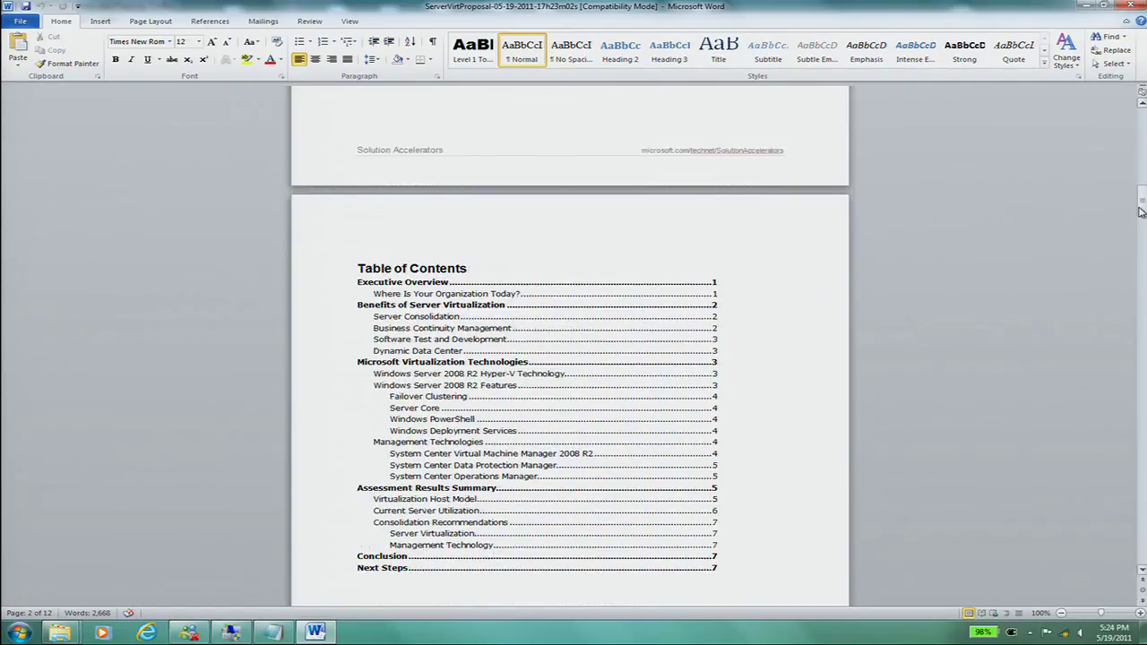
{"action": "left_click_drag", "start_coordinate": [1142, 211], "coordinate": [1143, 212]}
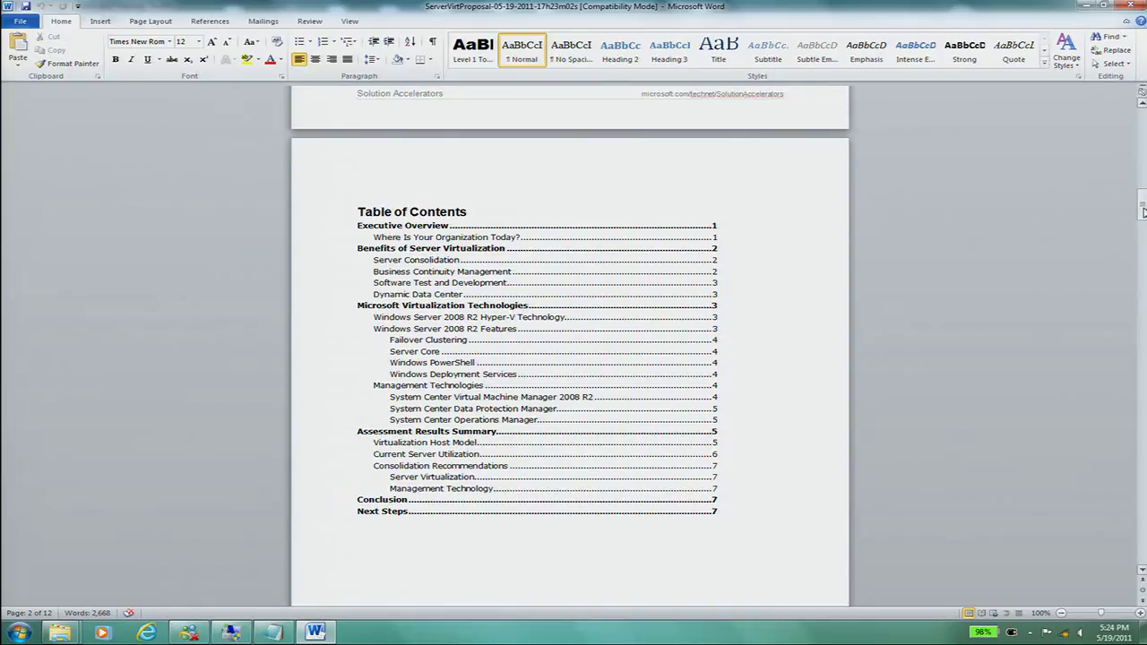
{"action": "left_click_drag", "start_coordinate": [1143, 211], "coordinate": [1144, 213]}
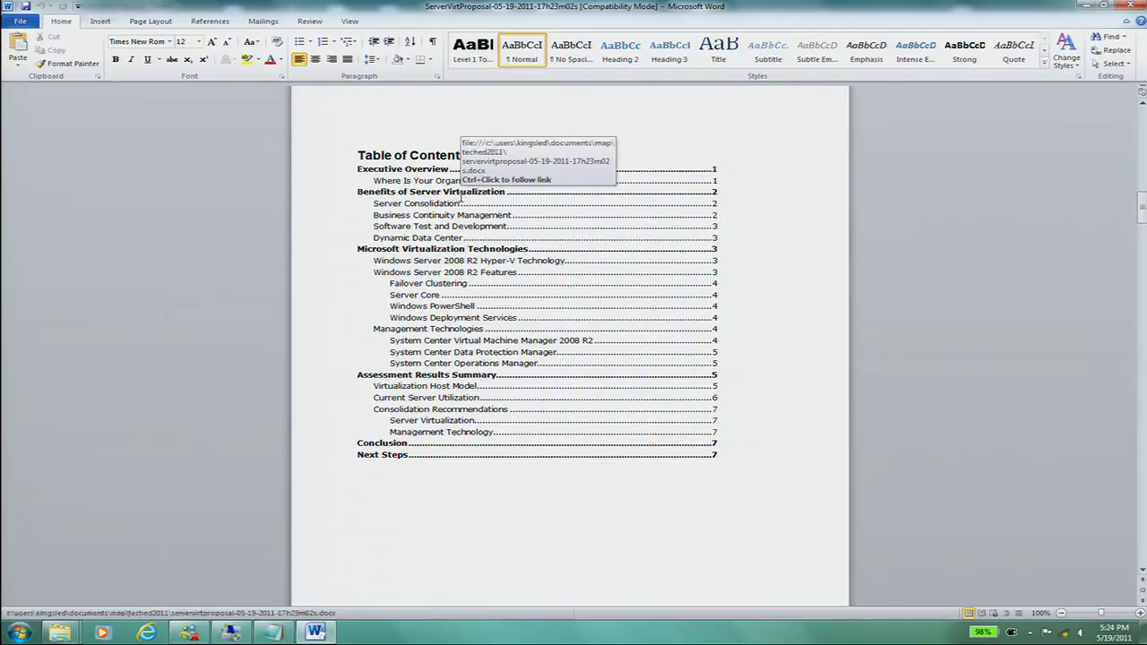
{"action": "left_click", "coordinate": [462, 203]}
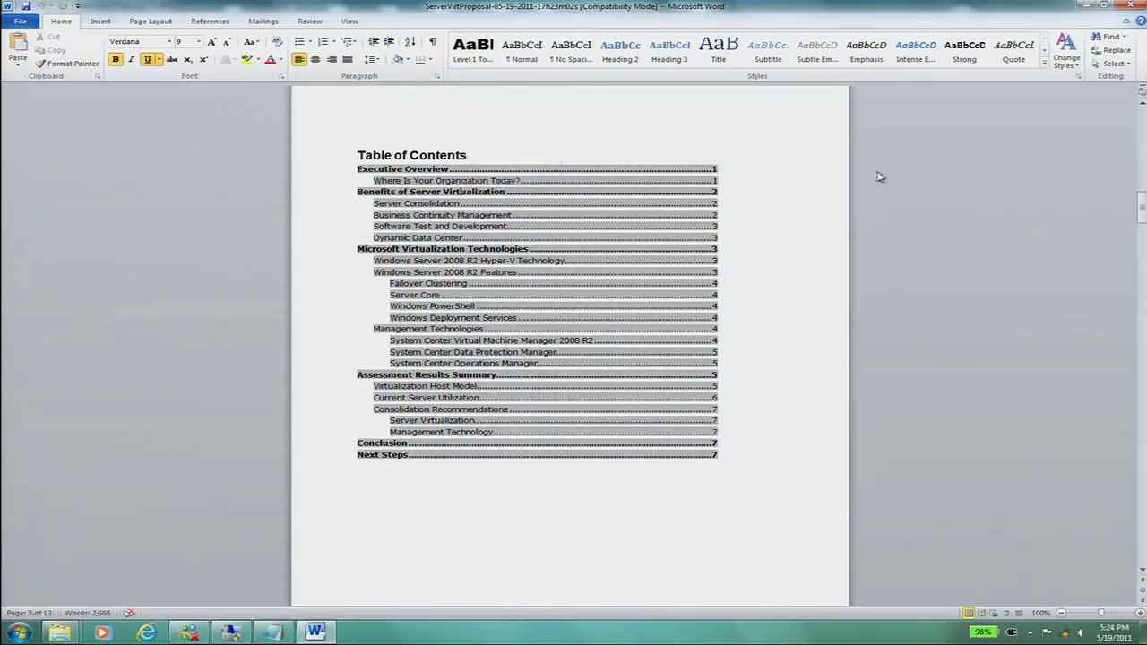
{"action": "left_click_drag", "start_coordinate": [1142, 215], "coordinate": [1142, 422]}
Page through Current Server Utilization and Consolidation Recommendations to Next Steps, then return to the reports folder
{"action": "left_click", "coordinate": [1142, 572]}
{"action": "left_click", "coordinate": [1142, 572]}
{"action": "left_click_drag", "start_coordinate": [1142, 573], "coordinate": [1142, 574]}
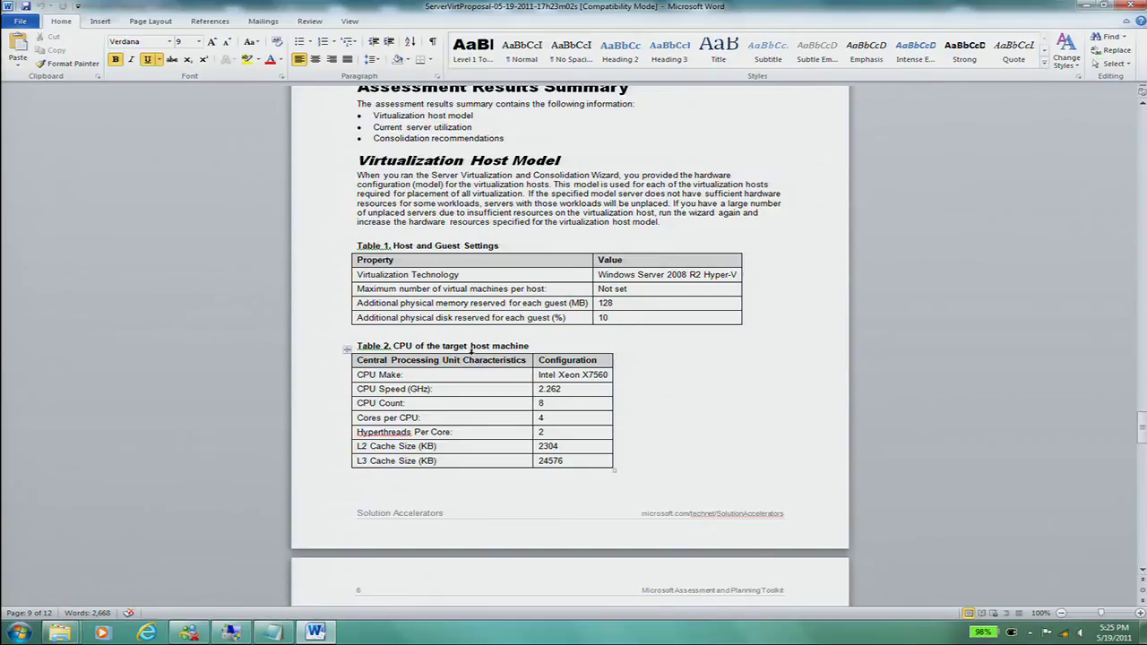
{"action": "left_click", "coordinate": [1142, 573]}
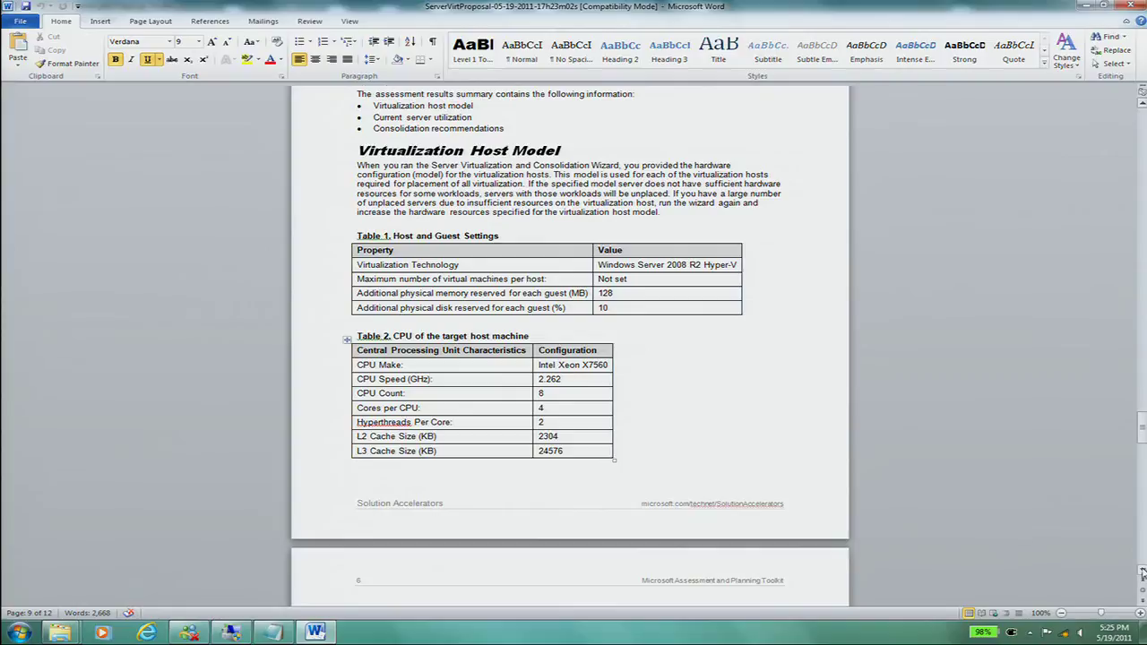
{"action": "key", "text": "Page_Down"}
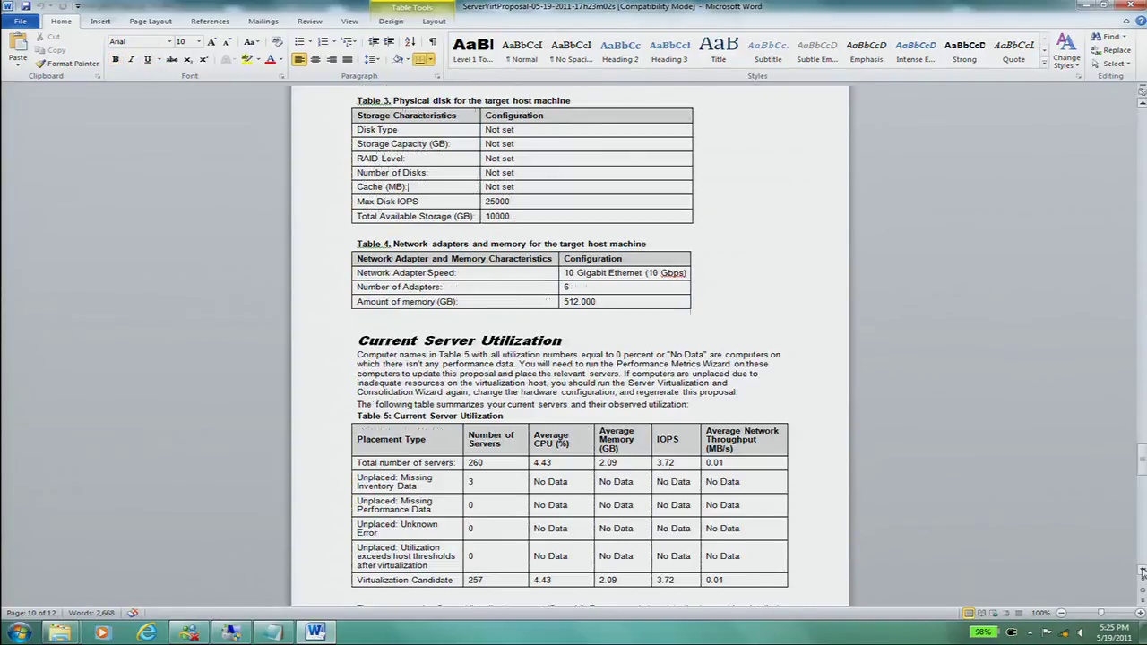
{"action": "key", "text": "Page_Down"}
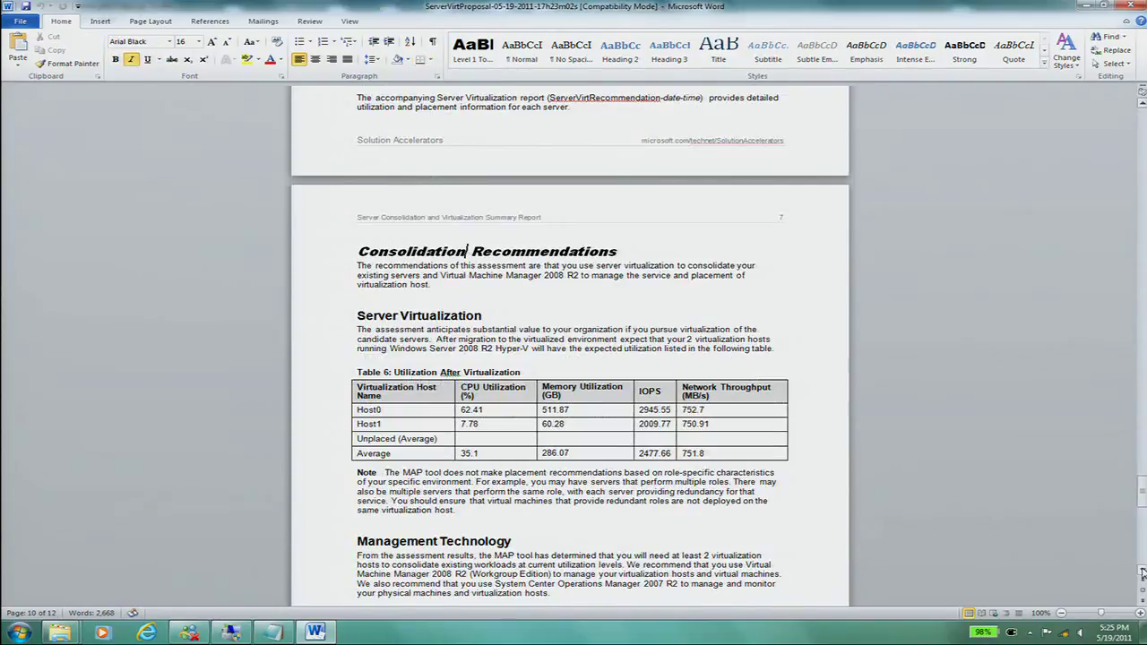
{"action": "key", "text": "Page_Down"}
{"action": "key", "text": "Page_Down"}
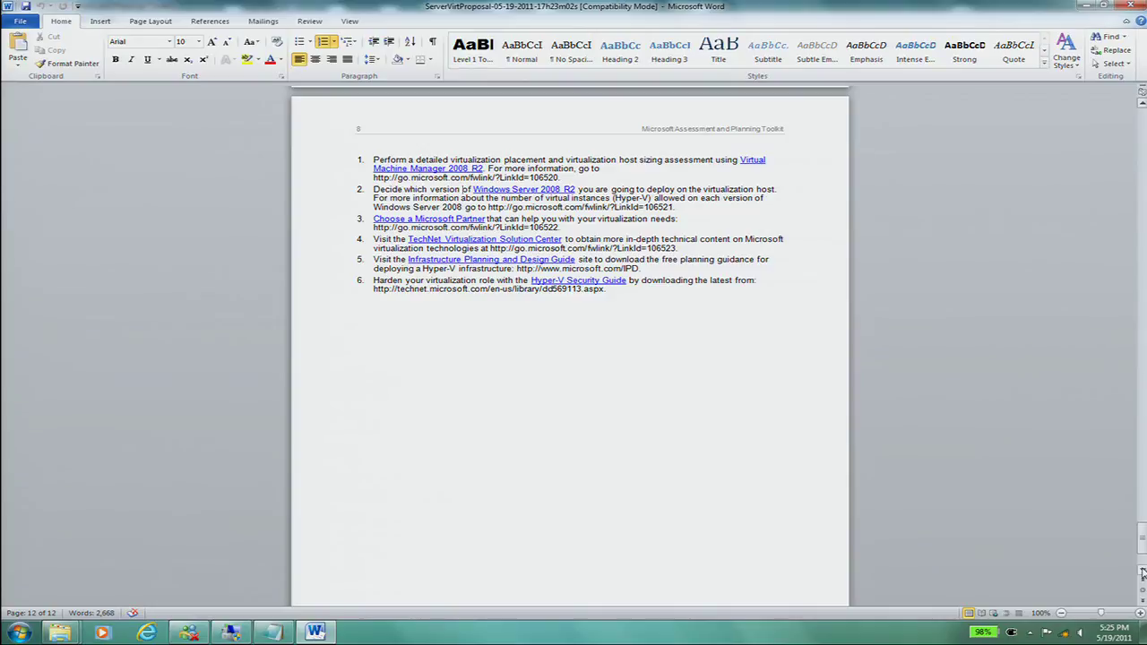
{"action": "key", "text": "alt+Tab"}
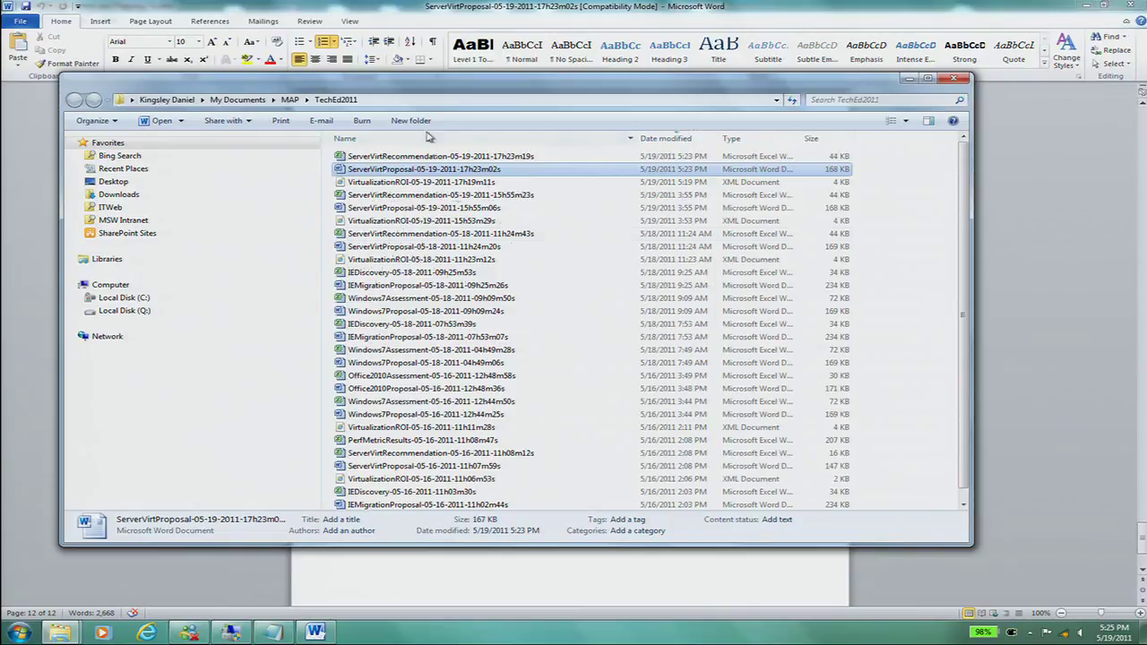
{"action": "left_click", "coordinate": [427, 157]}
{"action": "double_click", "coordinate": [427, 157]}
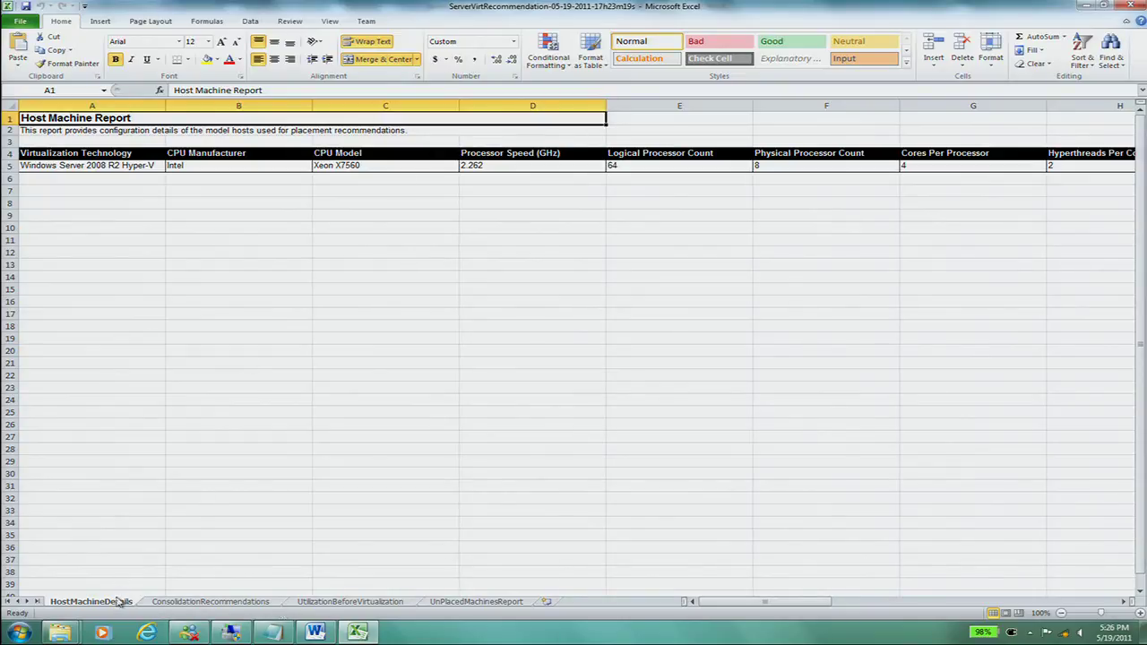
Check the host's virtualization technology, CPU model and processor speed in row 5, then open ConsolidationRecommendations
{"action": "left_click", "coordinate": [130, 171]}
{"action": "key", "text": "Right"}
{"action": "key", "text": "Right"}
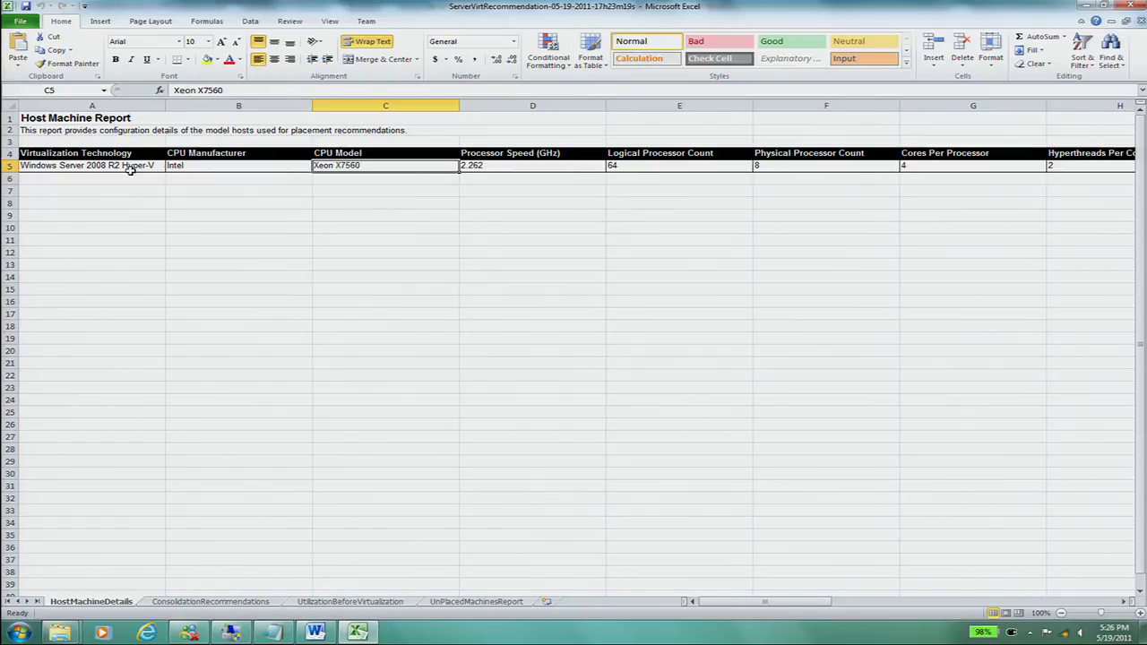
{"action": "key", "text": "Right"}
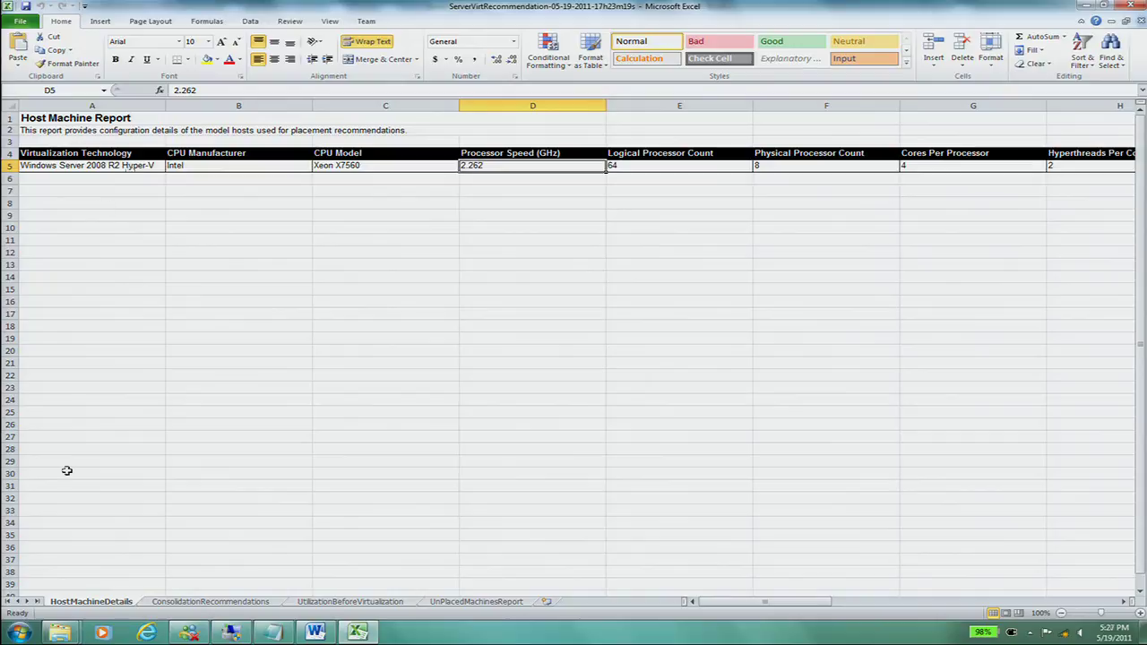
{"action": "left_click", "coordinate": [211, 603]}
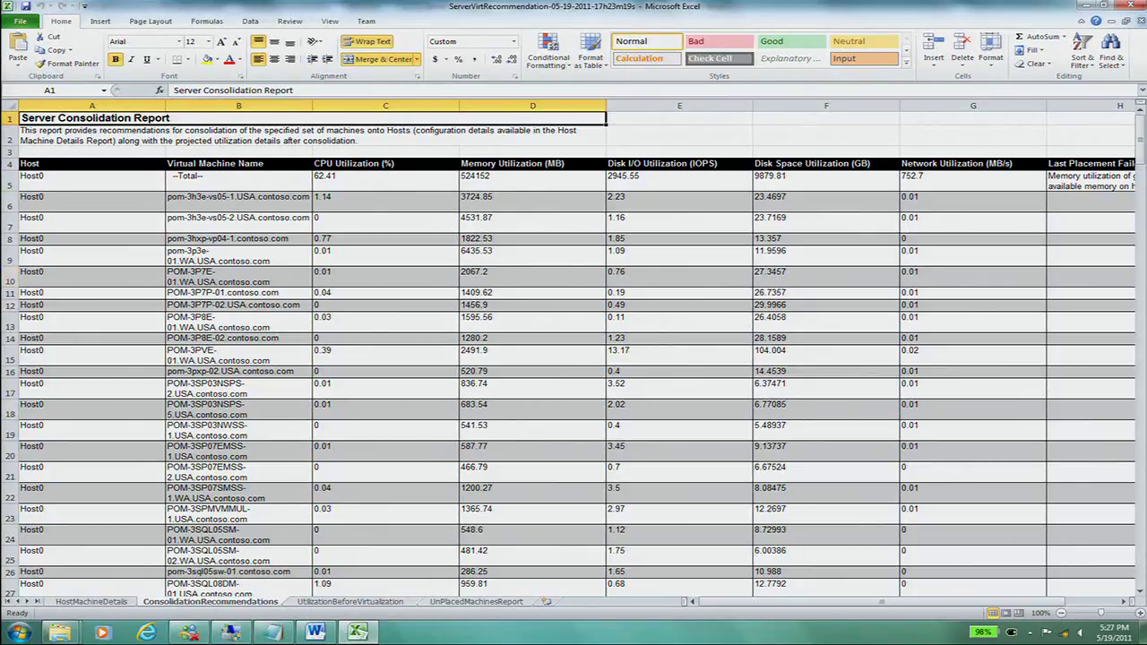
Select Host0's total row, then select the Host0 virtual machine names down column B
{"action": "left_click", "coordinate": [11, 182]}
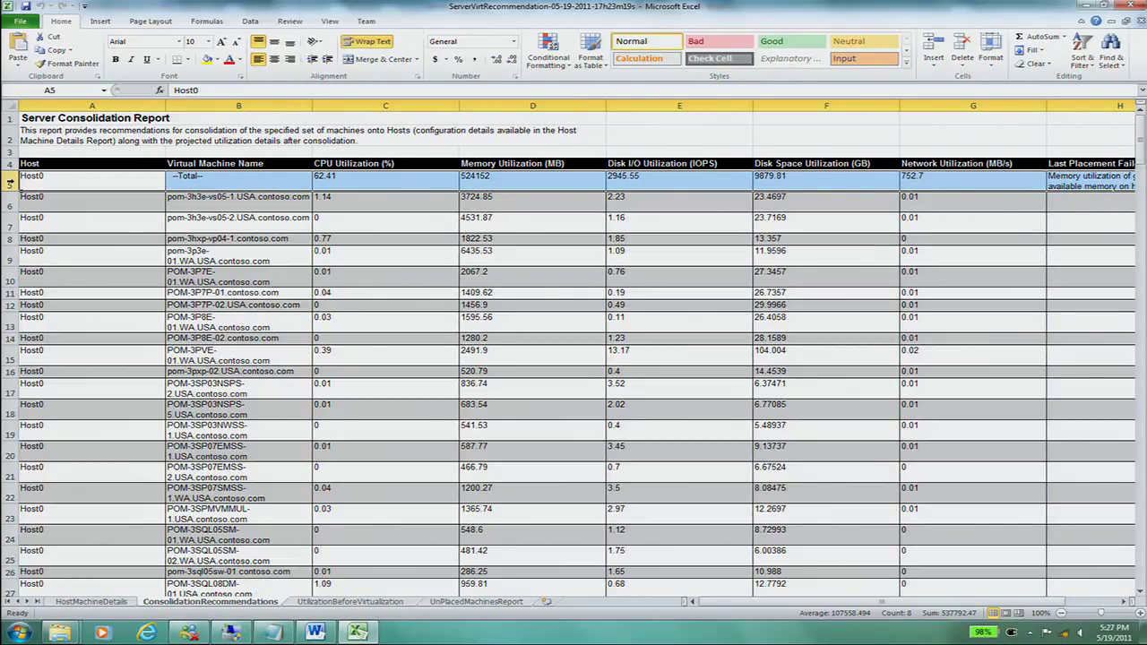
{"action": "left_click", "coordinate": [226, 206]}
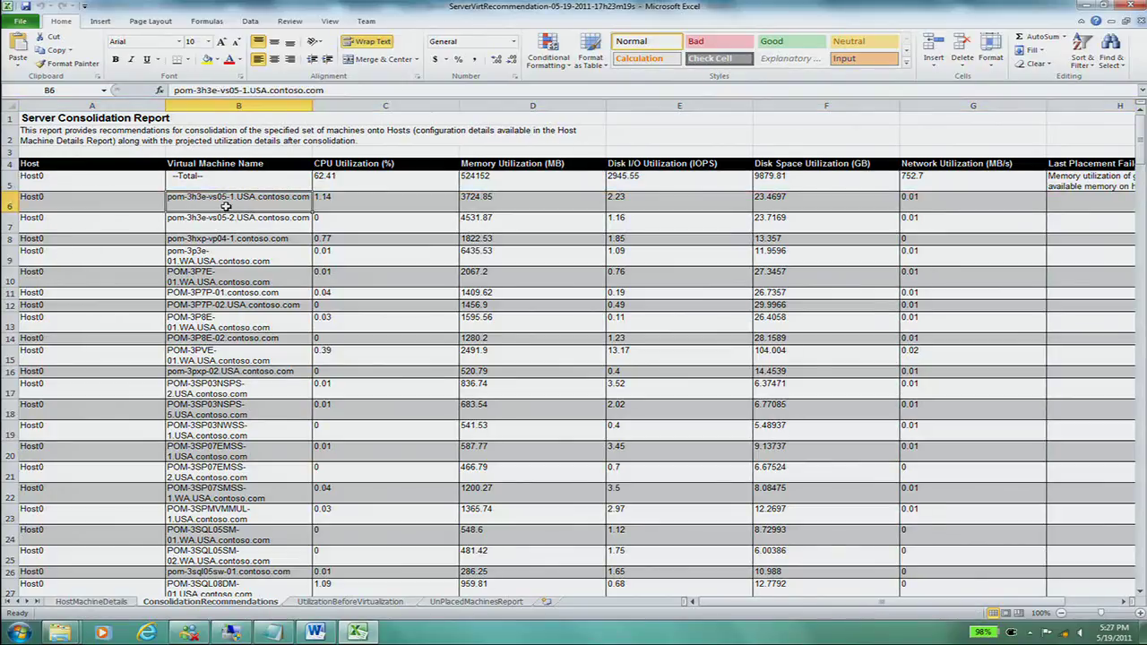
{"action": "key", "text": "shift+Down"}
{"action": "key", "text": "shift+Down"}
{"action": "key", "text": "shift+Down"}
{"action": "key", "text": "shift+Down"}
{"action": "key", "text": "shift+Down"}
{"action": "key", "text": "shift+Down"}
{"action": "key", "text": "shift+Down"}
{"action": "key", "text": "shift+Down"}
{"action": "key", "text": "shift+Down"}
{"action": "key", "text": "shift+Down"}
{"action": "key", "text": "shift+Down"}
{"action": "key", "text": "shift+Down"}
{"action": "key", "text": "shift+Down"}
{"action": "key", "text": "shift+Down"}
{"action": "key", "text": "shift+Down"}
{"action": "key", "text": "shift+Down"}
{"action": "key", "text": "shift+Down"}
{"action": "key", "text": "shift+Down"}
{"action": "key", "text": "shift+Down"}
{"action": "key", "text": "shift+Down"}
{"action": "key", "text": "shift+Down"}
{"action": "key", "text": "shift+Down"}
{"action": "key", "text": "shift+Down"}
{"action": "key", "text": "shift+Down"}
{"action": "key", "text": "shift+Down"}
{"action": "key", "text": "shift+Down"}
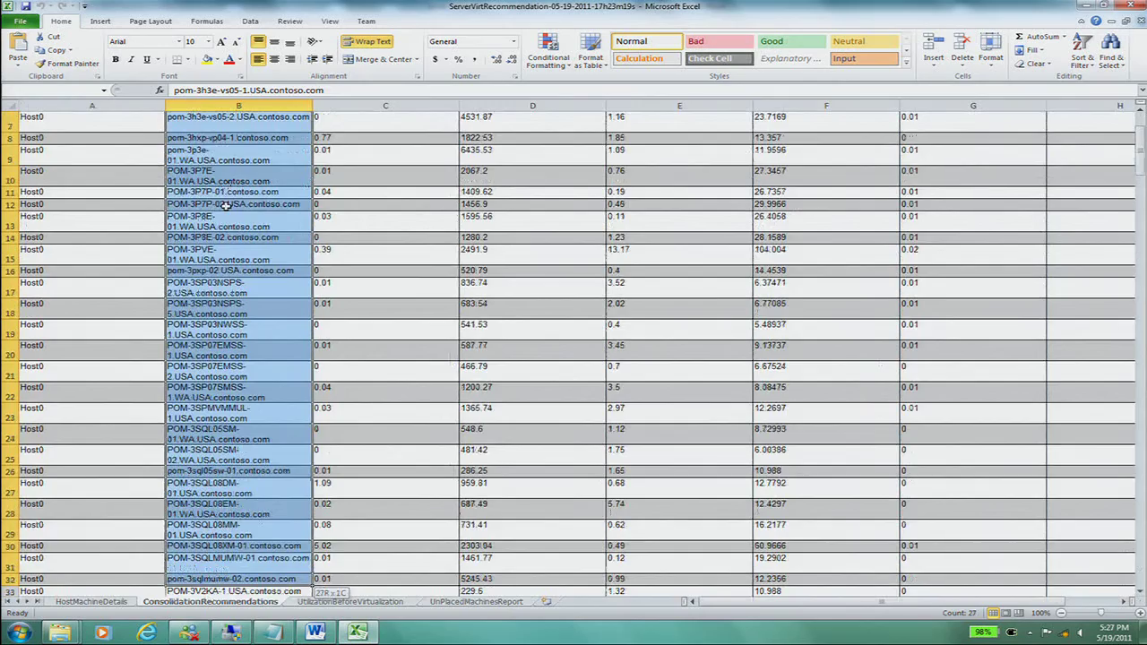
{"action": "key", "text": "shift+Down"}
{"action": "key", "text": "shift+Down"}
{"action": "key", "text": "shift+Down"}
{"action": "key", "text": "shift+Down"}
{"action": "key", "text": "shift+Down"}
{"action": "key", "text": "shift+Down"}
{"action": "key", "text": "shift+Down"}
{"action": "key", "text": "shift+Down"}
{"action": "key", "text": "shift+Down"}
{"action": "key", "text": "shift+Down"}
{"action": "key", "text": "shift+Down"}
{"action": "key", "text": "shift+Down"}
{"action": "key", "text": "shift+Down"}
{"action": "key", "text": "shift+Down"}
{"action": "key", "text": "shift+Down"}
{"action": "key", "text": "shift+Down"}
{"action": "key", "text": "shift+Down"}
{"action": "key", "text": "shift+Down"}
{"action": "key", "text": "shift+Down"}
{"action": "key", "text": "shift+Down"}
{"action": "key", "text": "shift+Down"}
{"action": "key", "text": "shift+Down"}
{"action": "key", "text": "shift+Down"}
{"action": "key", "text": "shift+Down"}
{"action": "key", "text": "shift+Down"}
{"action": "key", "text": "shift+Down"}
{"action": "key", "text": "shift+Down"}
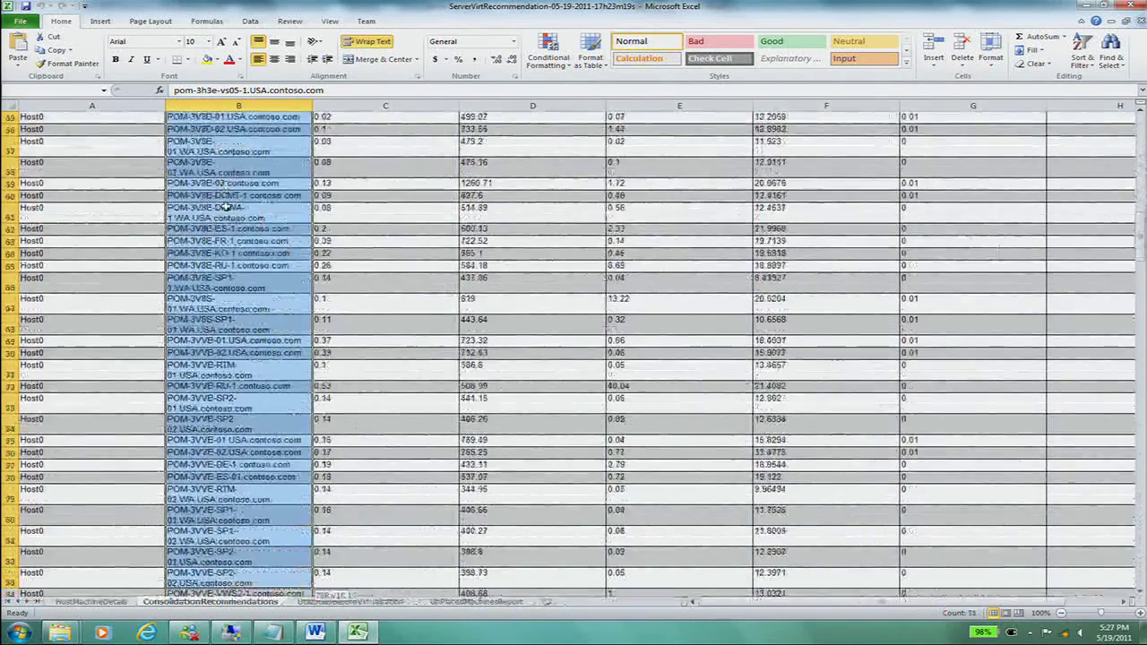
{"action": "key", "text": "shift+Down"}
{"action": "key", "text": "shift+Down"}
{"action": "key", "text": "shift+Down"}
{"action": "key", "text": "shift+Down"}
{"action": "key", "text": "shift+Down"}
{"action": "key", "text": "shift+Down"}
{"action": "key", "text": "shift+Down"}
{"action": "key", "text": "shift+Down"}
{"action": "key", "text": "shift+Down"}
{"action": "key", "text": "shift+Down"}
{"action": "key", "text": "shift+Down"}
{"action": "key", "text": "shift+Down"}
{"action": "key", "text": "shift+Down"}
{"action": "key", "text": "shift+Down"}
{"action": "key", "text": "shift+Down"}
{"action": "key", "text": "shift+Down"}
{"action": "key", "text": "shift+Down"}
{"action": "key", "text": "shift+Down"}
{"action": "key", "text": "shift+Down"}
{"action": "key", "text": "shift+Down"}
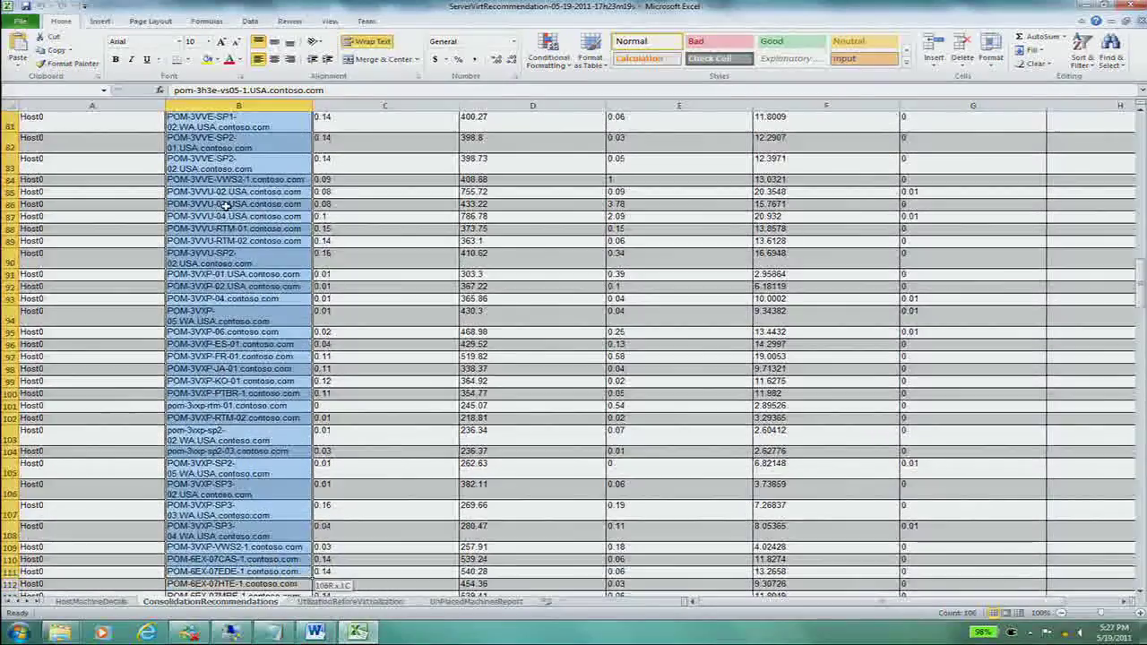
{"action": "key", "text": "shift+Down"}
{"action": "key", "text": "shift+Down"}
{"action": "key", "text": "shift+Down"}
{"action": "key", "text": "shift+Down"}
{"action": "key", "text": "shift+Down"}
{"action": "key", "text": "shift+Down"}
{"action": "key", "text": "shift+Down"}
{"action": "key", "text": "shift+Down"}
{"action": "key", "text": "shift+Down"}
{"action": "key", "text": "shift+Down"}
{"action": "key", "text": "shift+Down"}
{"action": "key", "text": "shift+Down"}
{"action": "key", "text": "shift+Down"}
{"action": "key", "text": "shift+Down"}
{"action": "key", "text": "shift+Down"}
{"action": "key", "text": "shift+Down"}
{"action": "key", "text": "shift+Down"}
{"action": "key", "text": "shift+Down"}
{"action": "key", "text": "shift+Down"}
{"action": "key", "text": "shift+Down"}
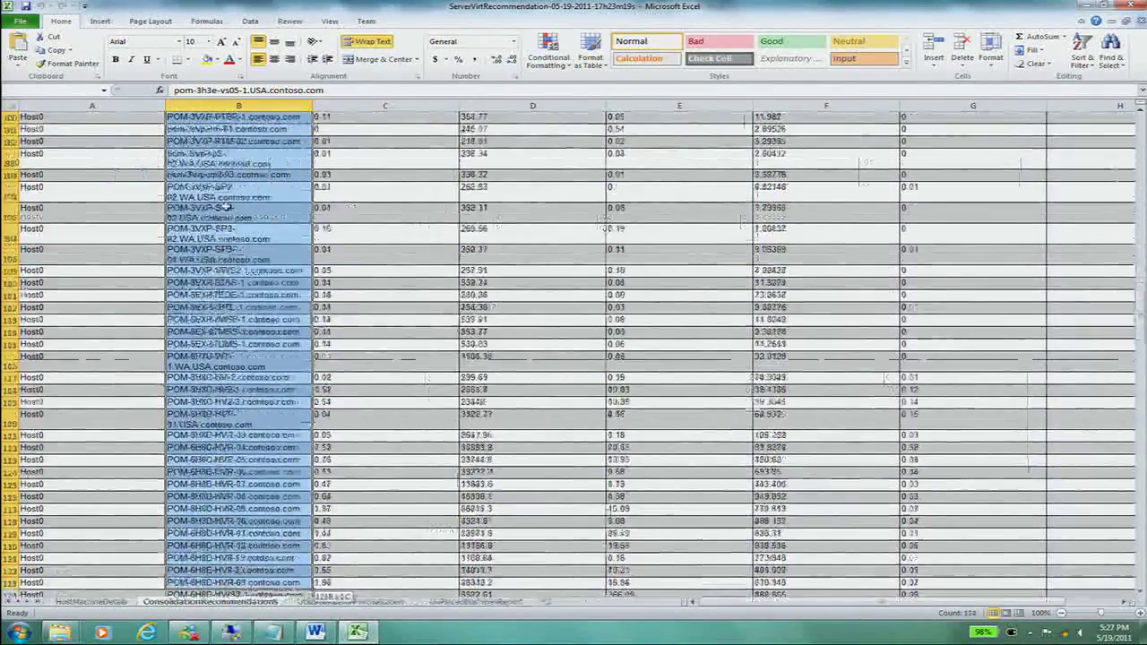
{"action": "key", "text": "shift+Down"}
{"action": "key", "text": "shift+Down"}
{"action": "key", "text": "shift+Down"}
{"action": "key", "text": "shift+Down"}
{"action": "key", "text": "shift+Down"}
{"action": "key", "text": "shift+Down"}
{"action": "key", "text": "shift+Down"}
{"action": "key", "text": "shift+Down"}
{"action": "key", "text": "shift+Down"}
{"action": "key", "text": "shift+Down"}
{"action": "key", "text": "shift+Down"}
{"action": "key", "text": "shift+Down"}
{"action": "key", "text": "shift+Down"}
{"action": "key", "text": "shift+Down"}
{"action": "key", "text": "shift+Down"}
{"action": "key", "text": "shift+Down"}
{"action": "key", "text": "shift+Down"}
{"action": "key", "text": "shift+Down"}
{"action": "key", "text": "shift+Down"}
{"action": "key", "text": "shift+Down"}
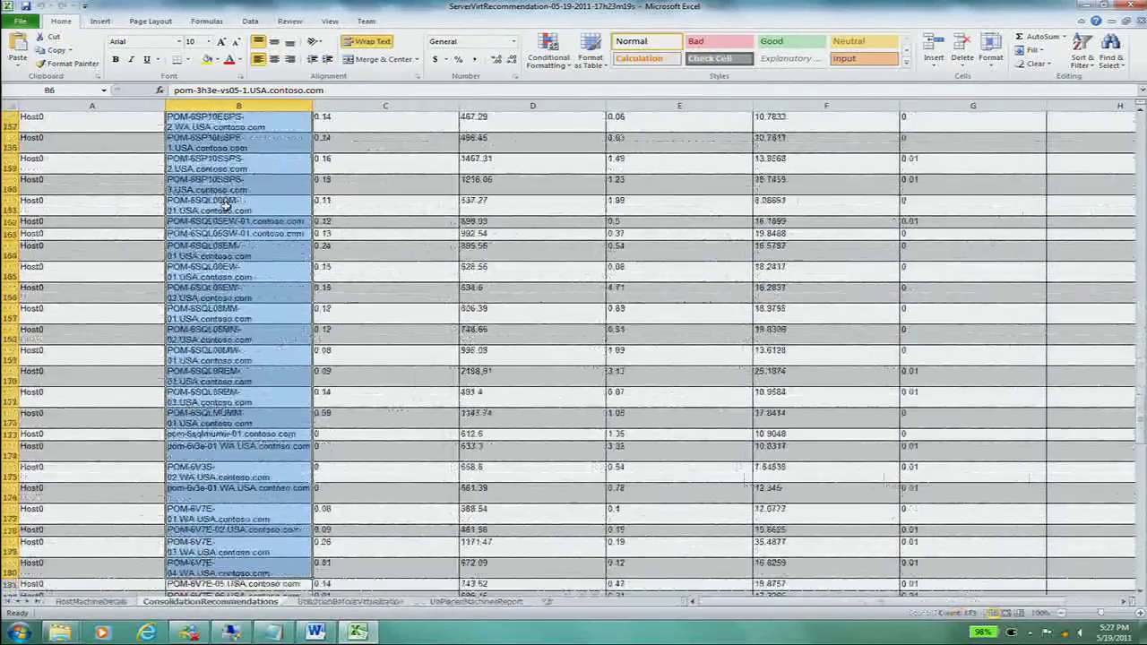
{"action": "key", "text": "ctrl+Down"}
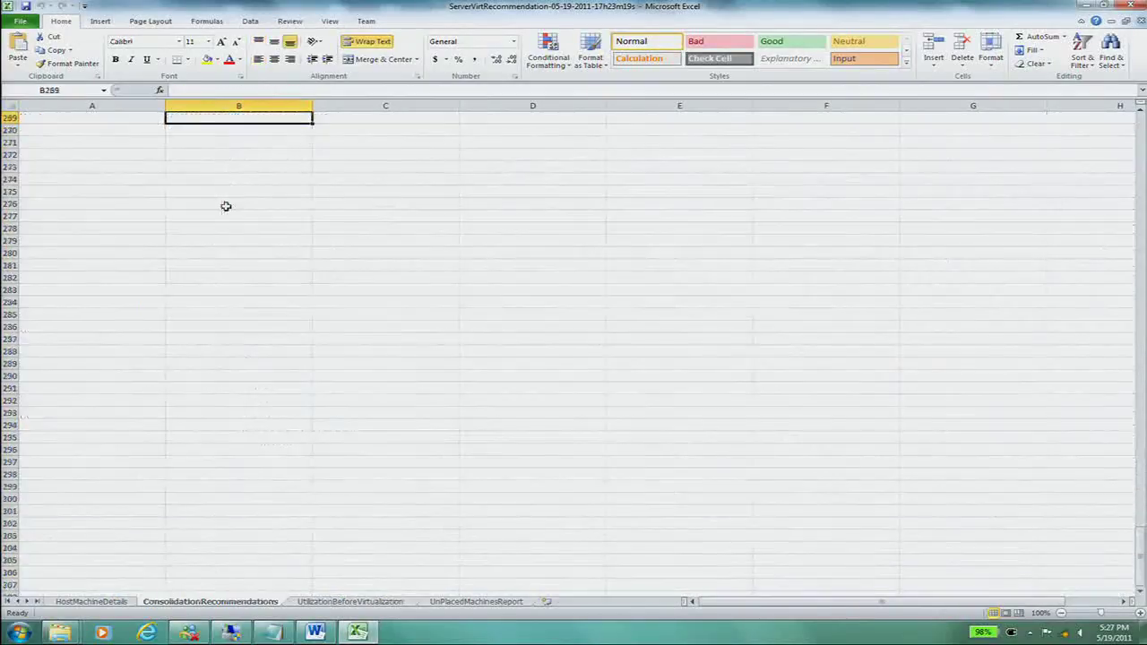
Move to the Host1 --Total-- row and select the Host1 virtual machine names
{"action": "key", "text": "Page_Up"}
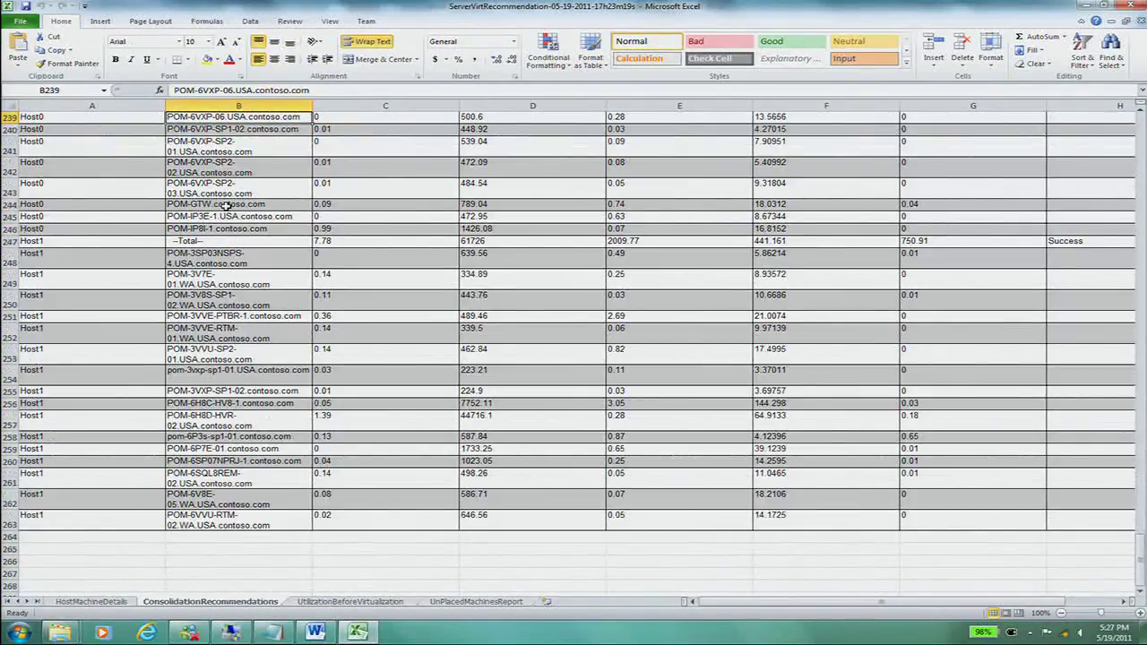
{"action": "key", "text": "Down"}
{"action": "key", "text": "Down"}
{"action": "key", "text": "Down"}
{"action": "key", "text": "Down"}
{"action": "key", "text": "Down"}
{"action": "key", "text": "Down"}
{"action": "key", "text": "Down"}
{"action": "key", "text": "Down"}
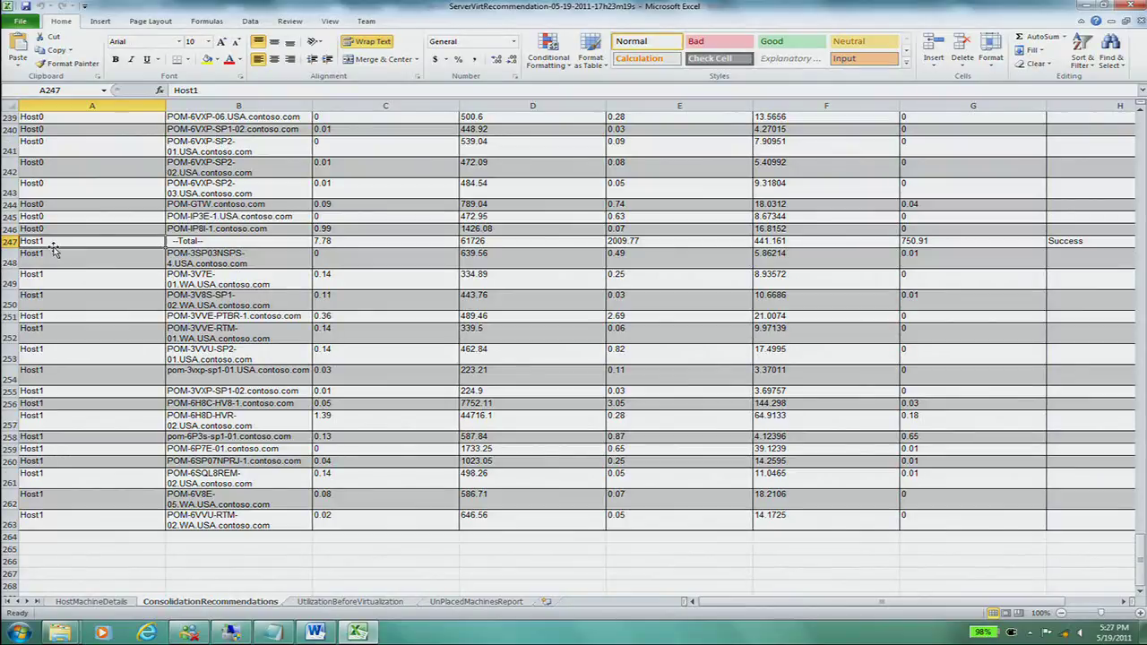
{"action": "key", "text": "Down"}
{"action": "key", "text": "shift+Down"}
{"action": "key", "text": "shift+Down"}
{"action": "key", "text": "shift+Down"}
{"action": "key", "text": "shift+Down"}
{"action": "key", "text": "shift+Down"}
{"action": "key", "text": "shift+Down"}
{"action": "key", "text": "shift+Down"}
{"action": "key", "text": "shift+Down"}
{"action": "key", "text": "shift+Down"}
{"action": "key", "text": "shift+Down"}
{"action": "key", "text": "shift+Down"}
{"action": "key", "text": "shift+Down"}
{"action": "key", "text": "shift+Down"}
{"action": "key", "text": "shift+Down"}
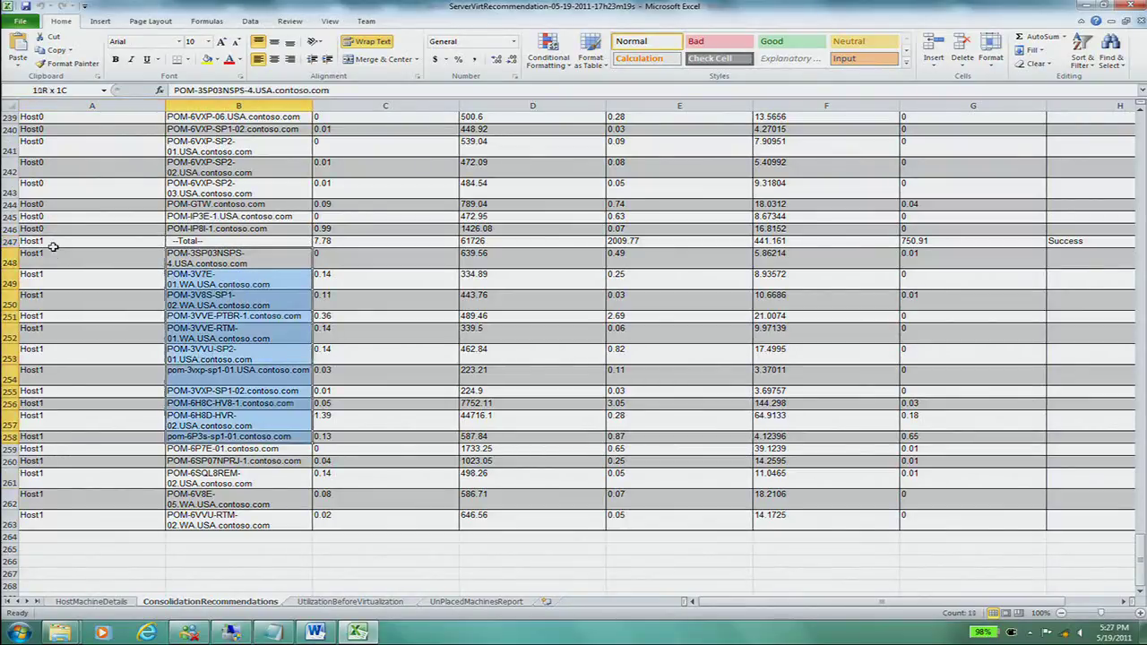
{"action": "key", "text": "shift+Down"}
{"action": "key", "text": "shift+Down"}
{"action": "key", "text": "shift+Up"}
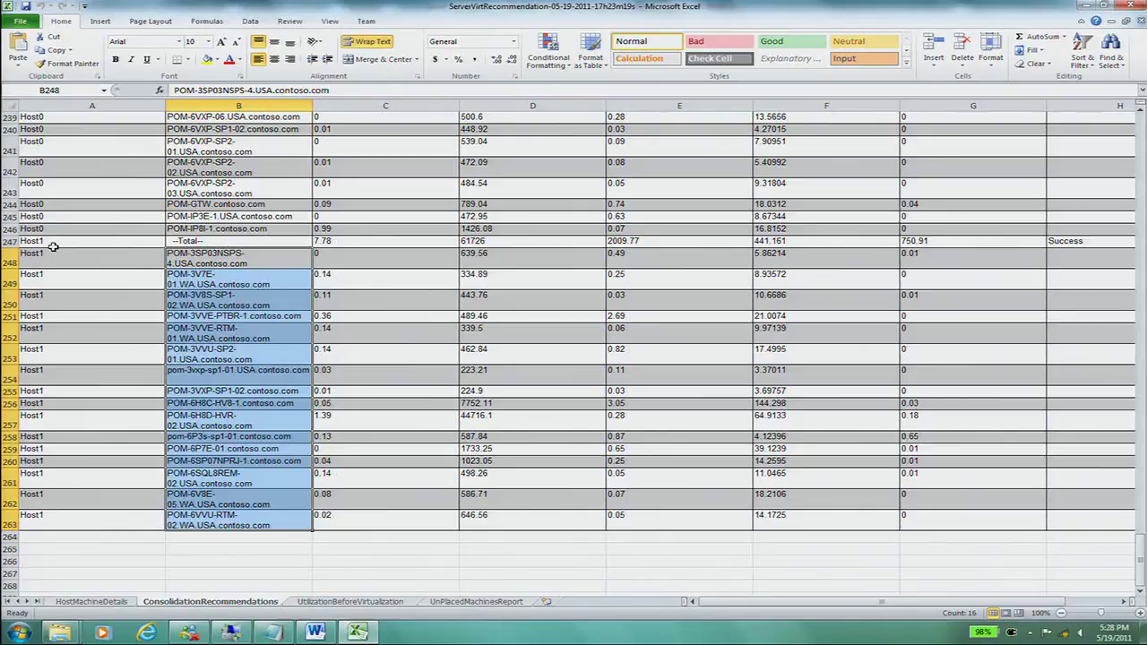
{"action": "key", "text": "Up"}
{"action": "key", "text": "Up"}
{"action": "key", "text": "Up"}
{"action": "key", "text": "Up"}
{"action": "key", "text": "Up"}
{"action": "key", "text": "Up"}
{"action": "key", "text": "Up"}
{"action": "key", "text": "Up"}
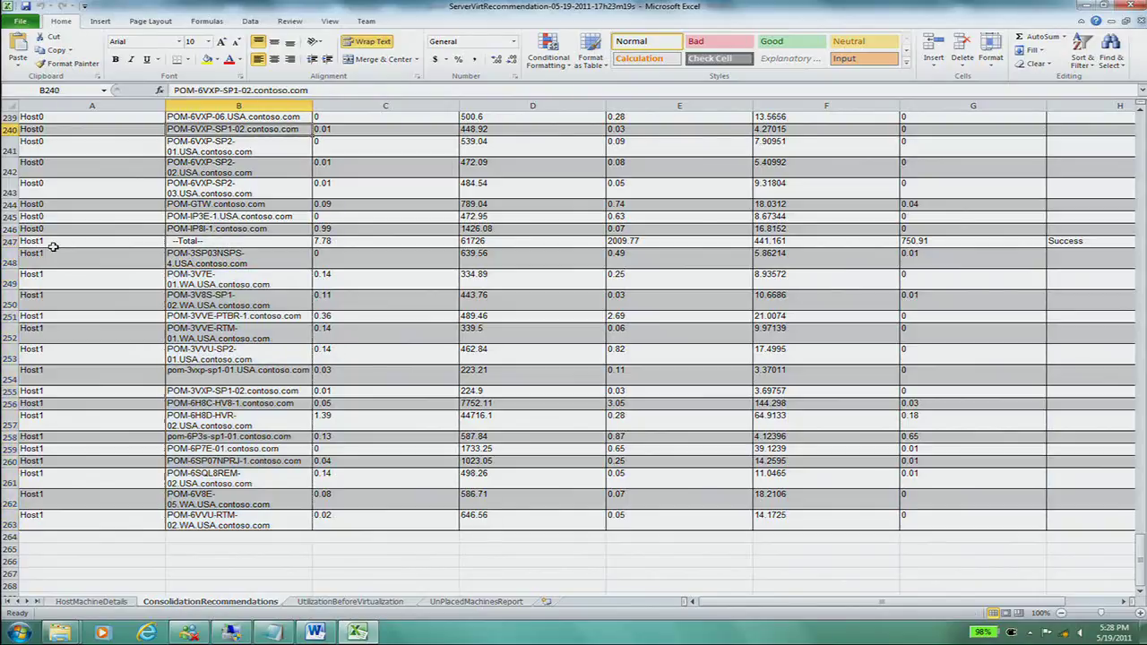
Read Host0's memory-related Last Placement Failed Reason, then open the UtilizationBeforeVirtualization sheet
{"action": "key", "text": "ctrl+Home"}
{"action": "key", "text": "Down"}
{"action": "key", "text": "Right"}
{"action": "key", "text": "Right"}
{"action": "key", "text": "Right"}
{"action": "key", "text": "Right"}
{"action": "key", "text": "Right"}
{"action": "key", "text": "Right"}
{"action": "key", "text": "Right"}
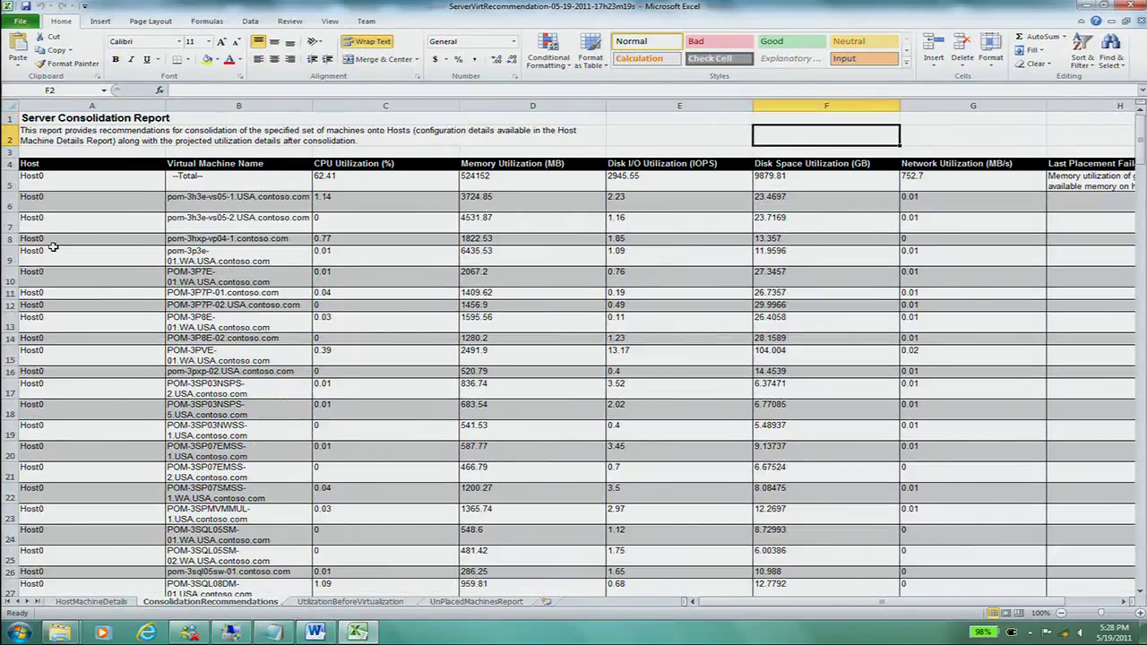
{"action": "key", "text": "Down"}
{"action": "key", "text": "Down"}
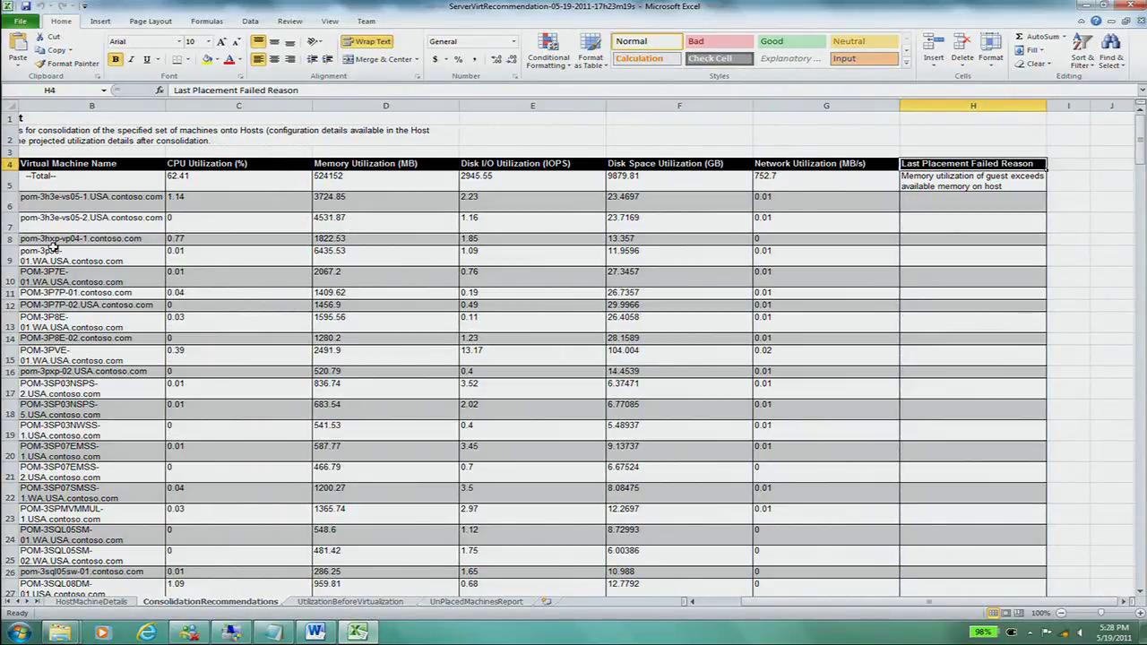
{"action": "key", "text": "Down"}
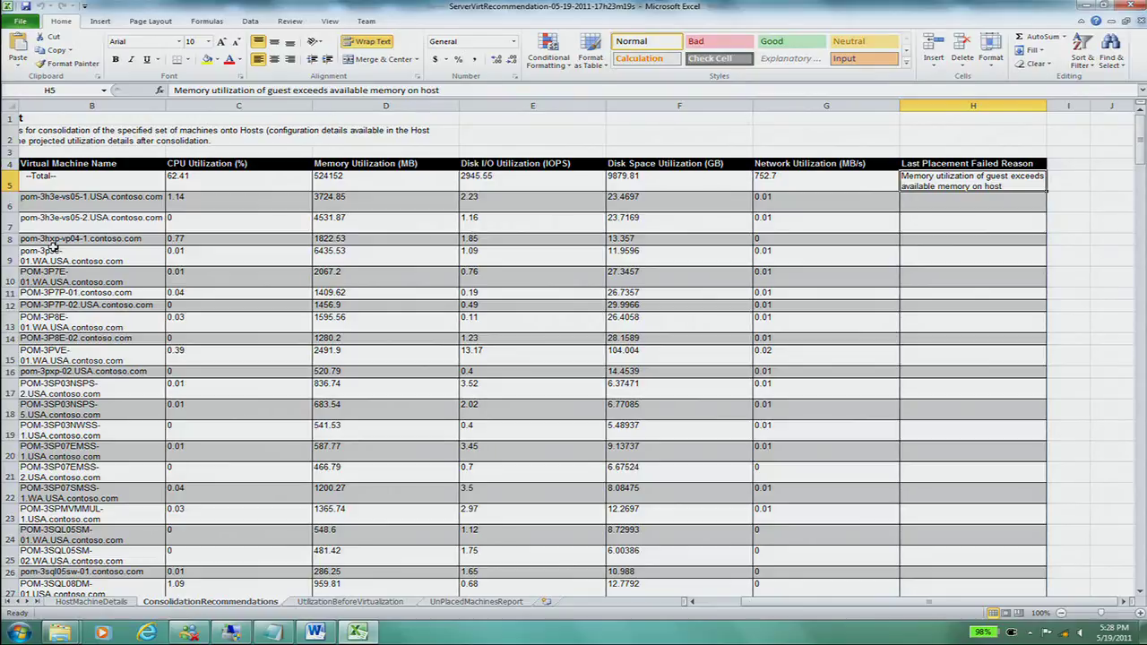
{"action": "key", "text": "Left"}
{"action": "key", "text": "Left"}
{"action": "key", "text": "Left"}
{"action": "key", "text": "Left"}
{"action": "key", "text": "Left"}
{"action": "key", "text": "Left"}
{"action": "key", "text": "Left"}
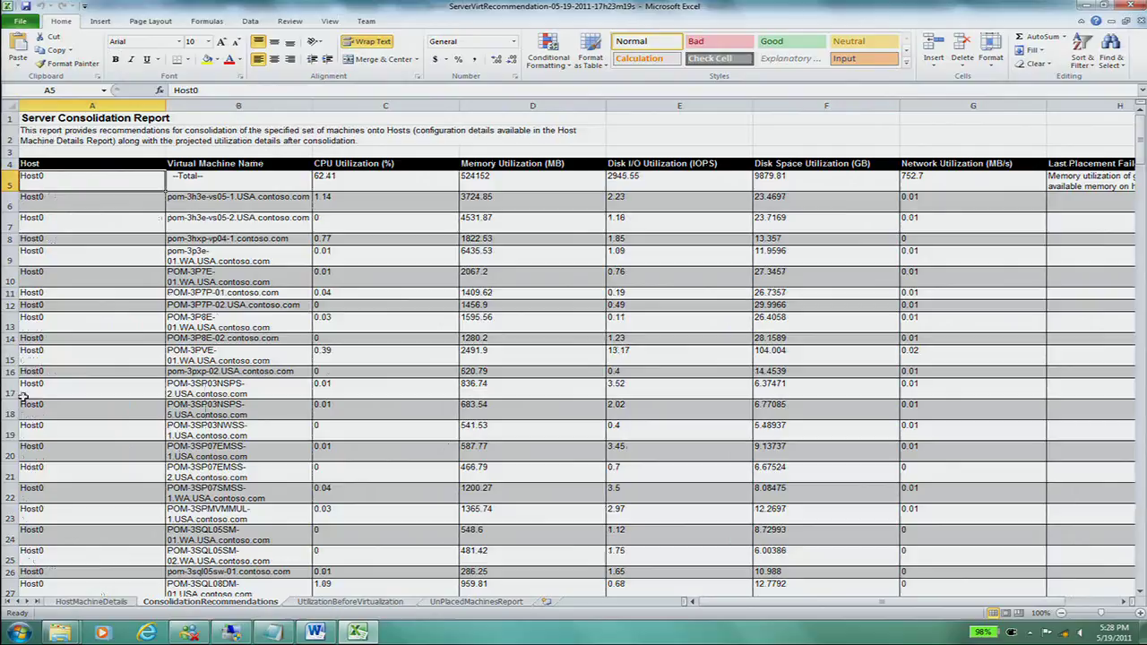
{"action": "left_click", "coordinate": [316, 603]}
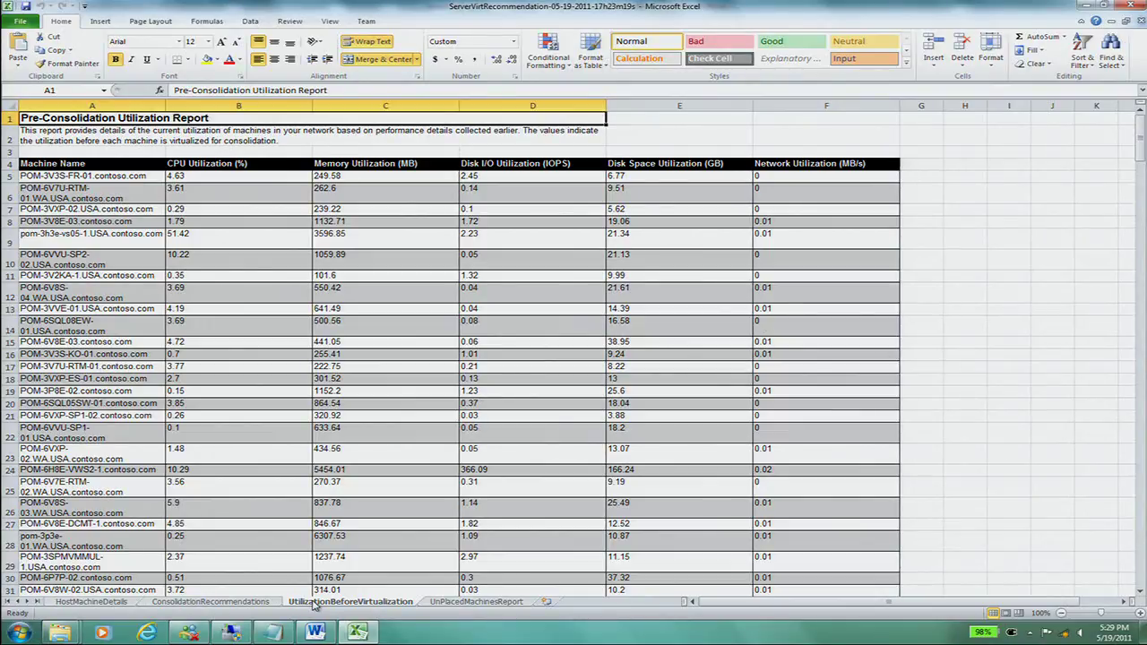
Go back to the ConsolidationRecommendations sheet, where Host0 totals 62.41% CPU and 524152 MB memory
{"action": "left_click", "coordinate": [247, 603]}
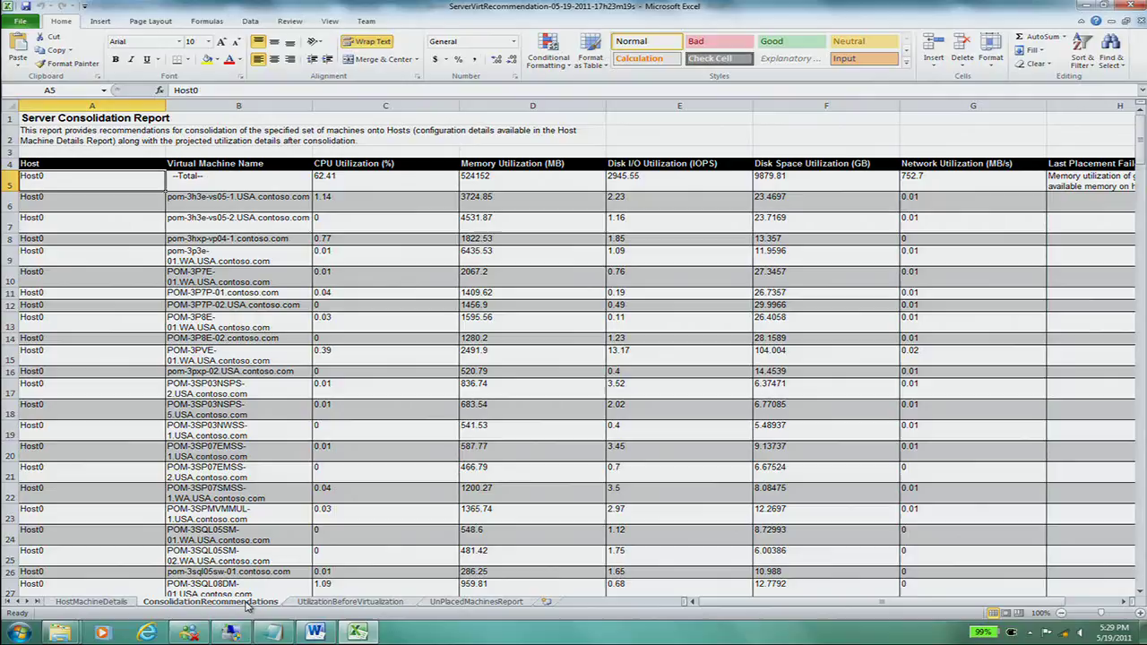
Review the three unplaced machines (No Inventory Data Available) on UnPlacedMachinesReport, then close the workbook
{"action": "left_click", "coordinate": [498, 605]}
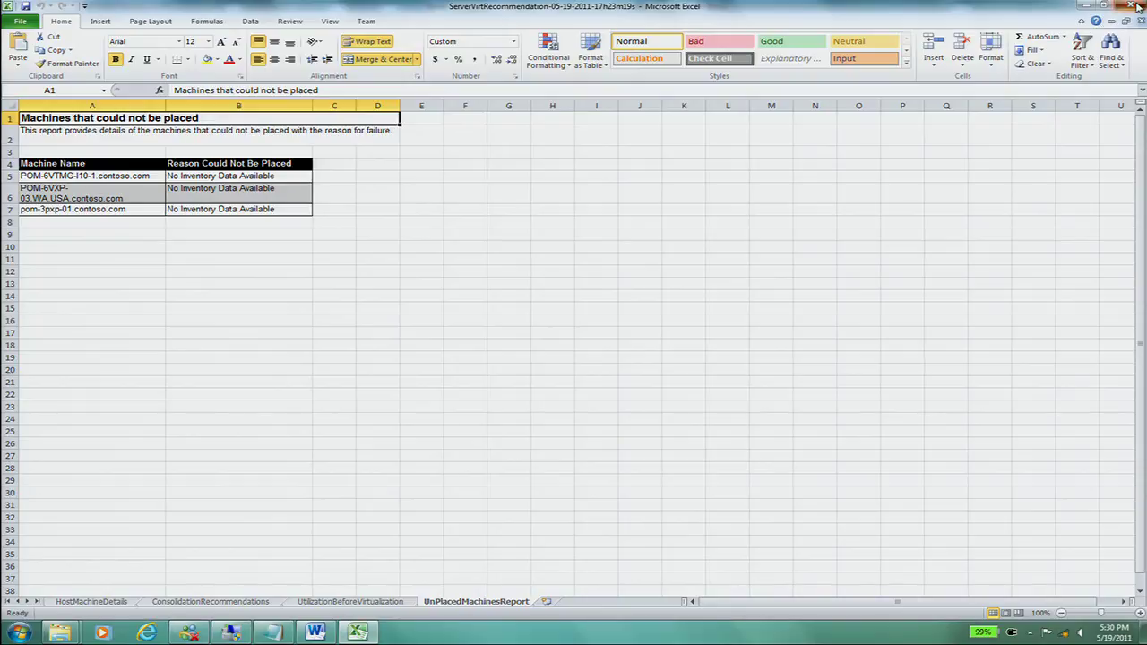
{"action": "left_click", "coordinate": [1138, 7]}
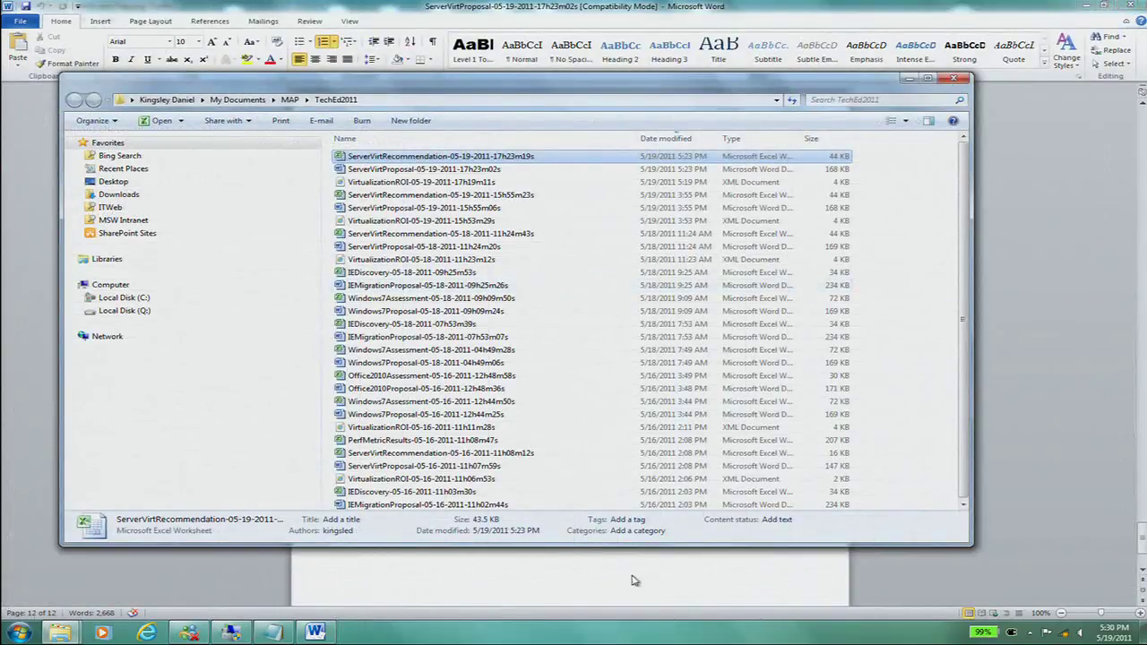
Generate the Performance Metrics Results report and open the TechEd2011 saved reports folder
{"action": "left_click", "coordinate": [235, 635]}
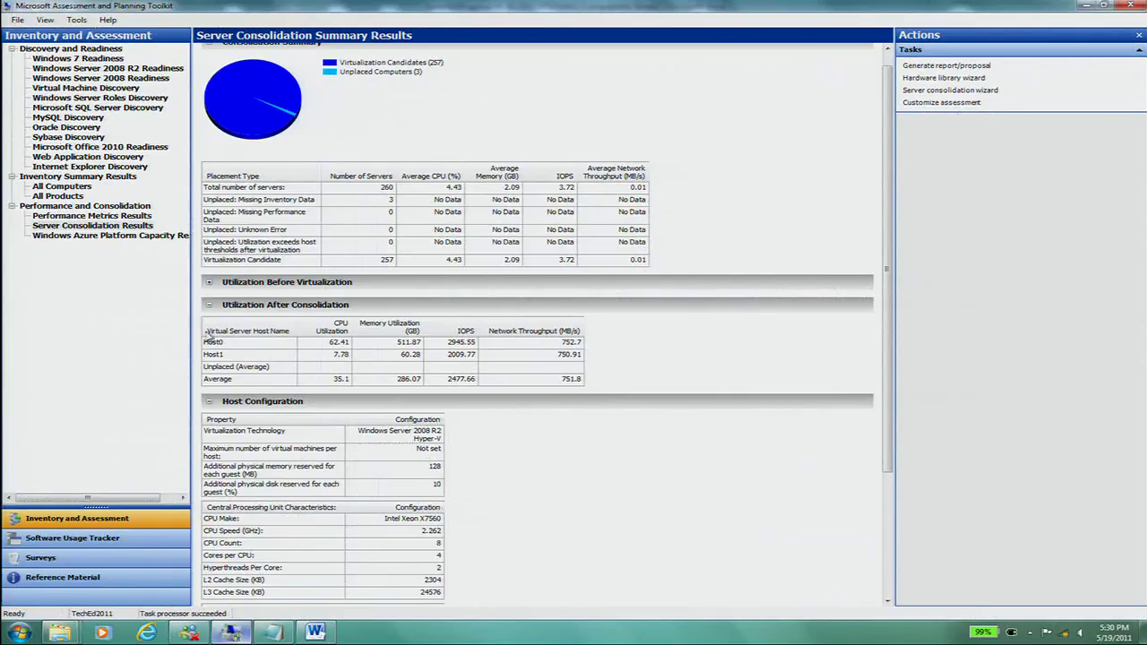
{"action": "left_click", "coordinate": [108, 216]}
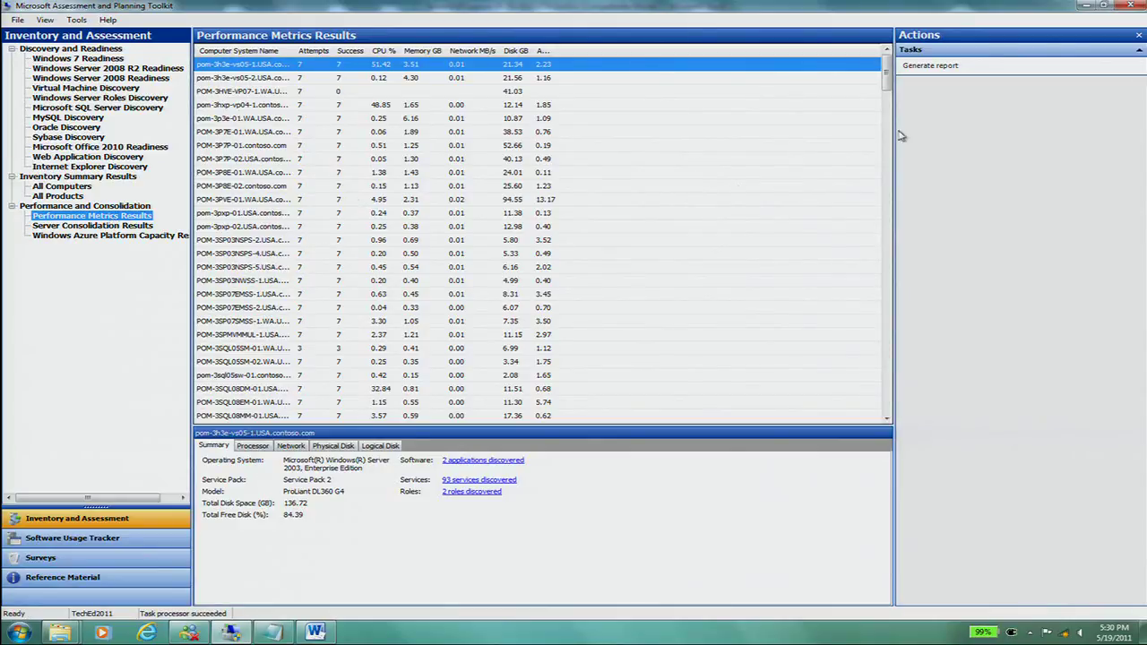
{"action": "left_click", "coordinate": [938, 67]}
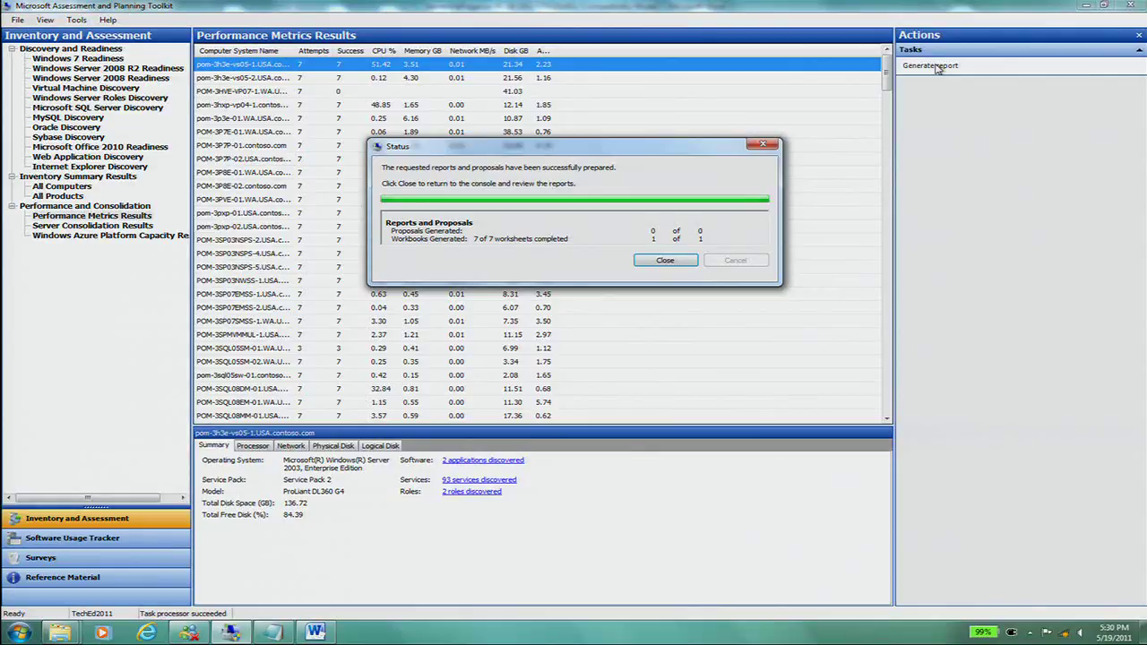
{"action": "left_click", "coordinate": [666, 261]}
{"action": "left_click", "coordinate": [44, 19]}
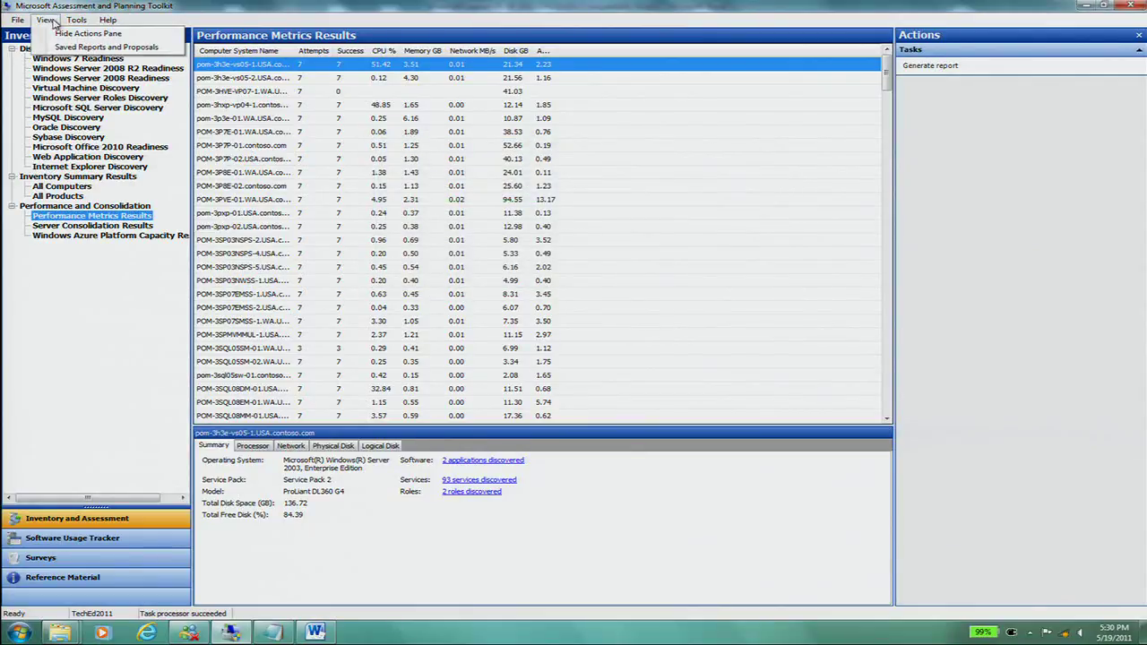
{"action": "left_click", "coordinate": [65, 46]}
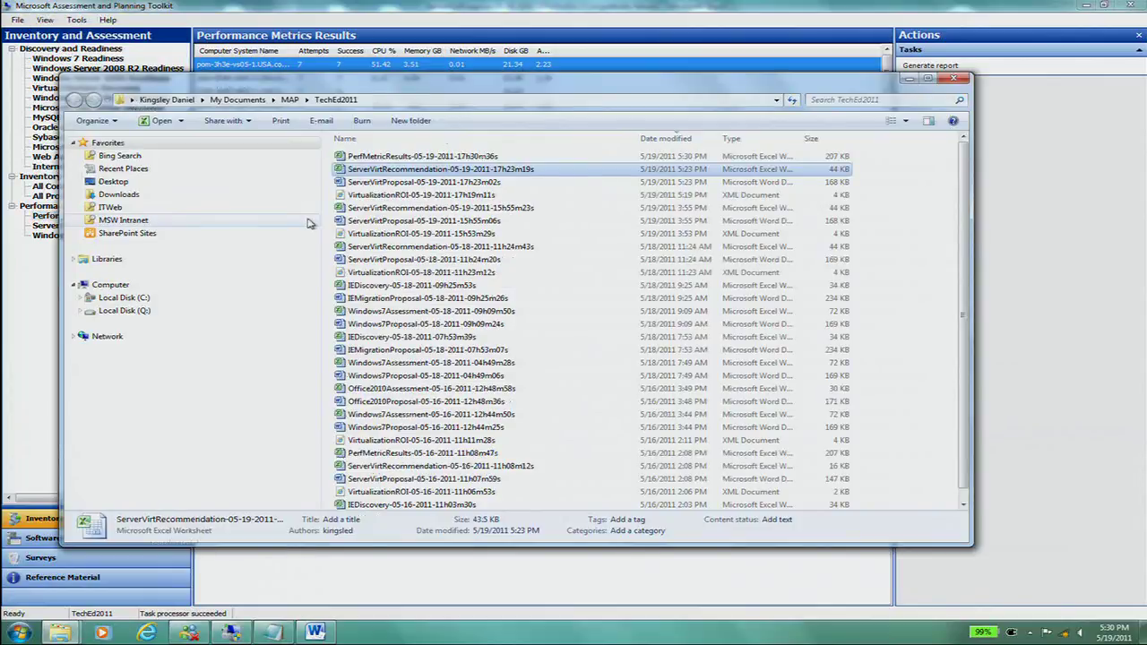
Open PerfMetricResults and review the first machine's ProcessorUtilization figures through DPC Rate
{"action": "double_click", "coordinate": [406, 156]}
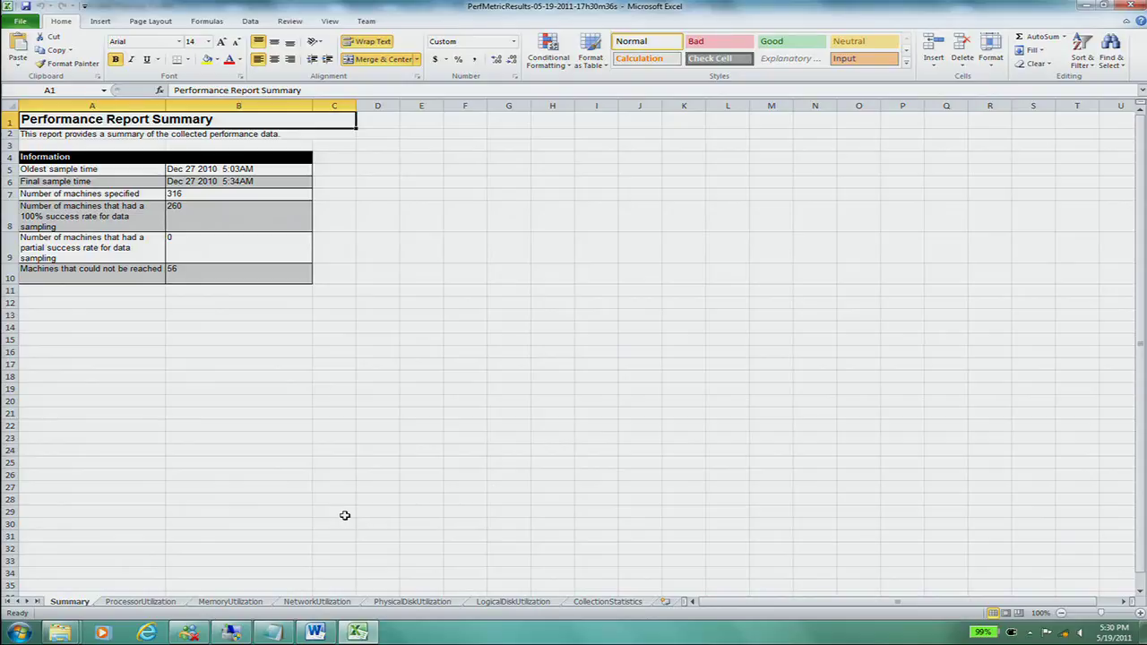
{"action": "left_click", "coordinate": [161, 602]}
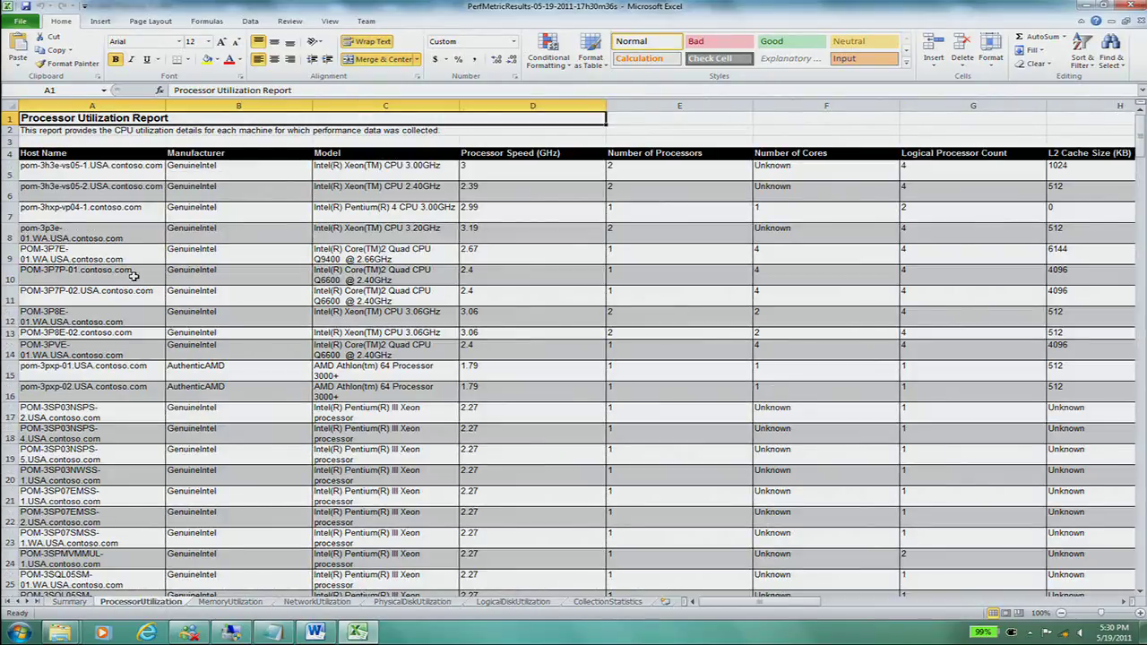
{"action": "left_click", "coordinate": [113, 167]}
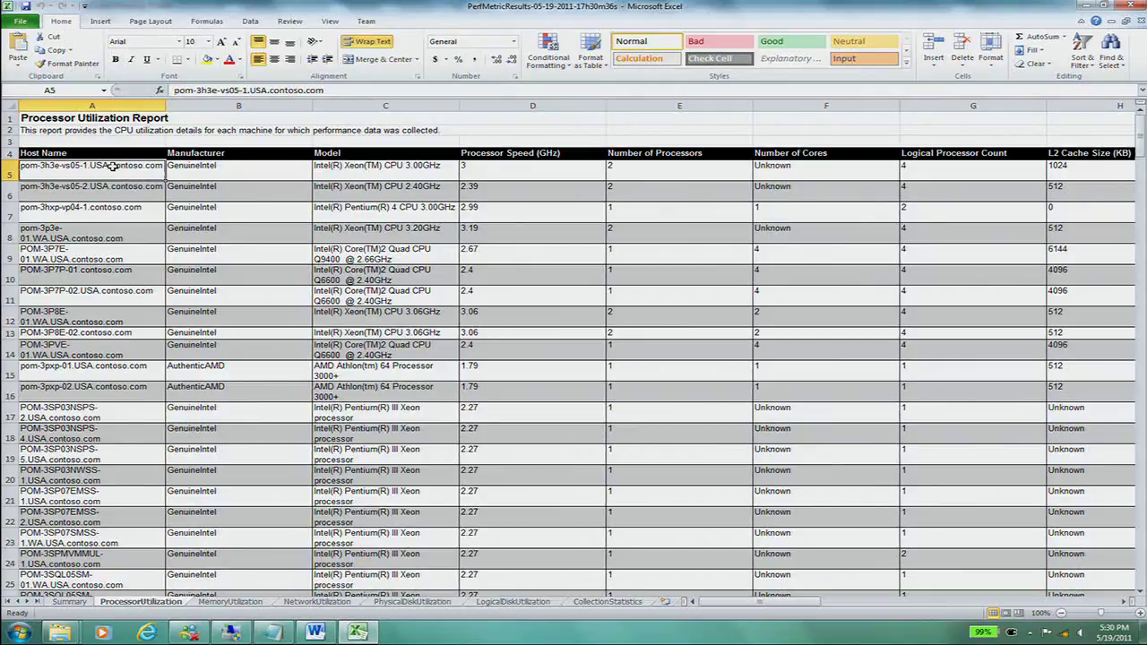
{"action": "key", "text": "Right"}
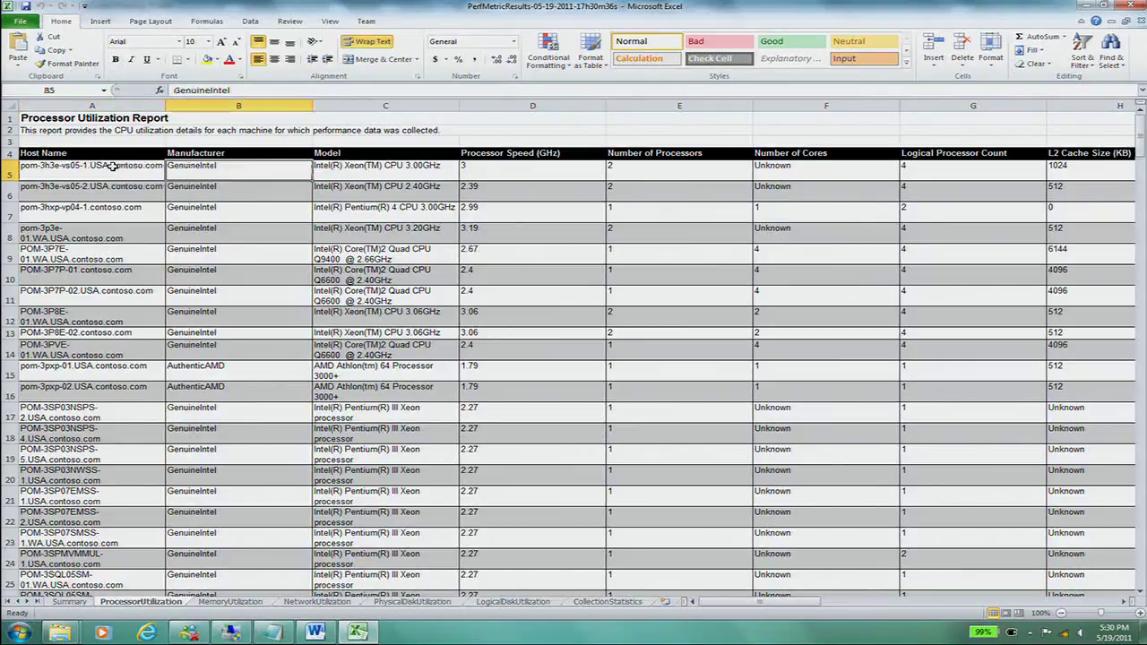
{"action": "key", "text": "Right"}
{"action": "key", "text": "Right"}
{"action": "key", "text": "Right"}
{"action": "key", "text": "Right"}
{"action": "key", "text": "Right"}
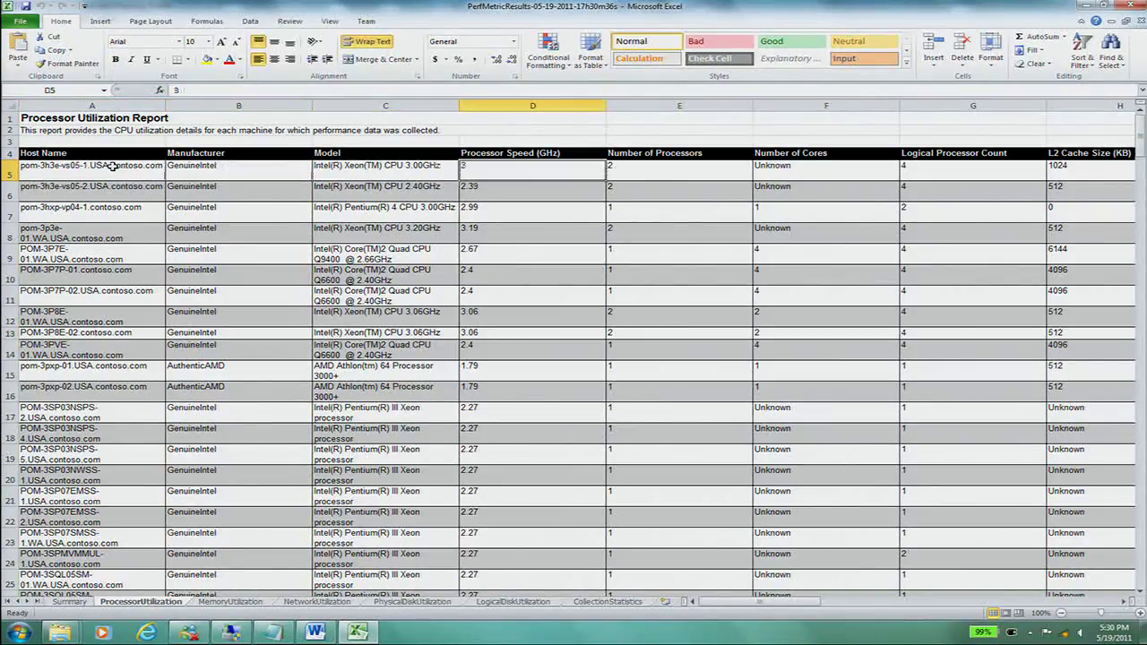
{"action": "key", "text": "Right"}
{"action": "key", "text": "Right"}
{"action": "key", "text": "Right"}
{"action": "key", "text": "Right"}
{"action": "key", "text": "Right"}
{"action": "key", "text": "Right"}
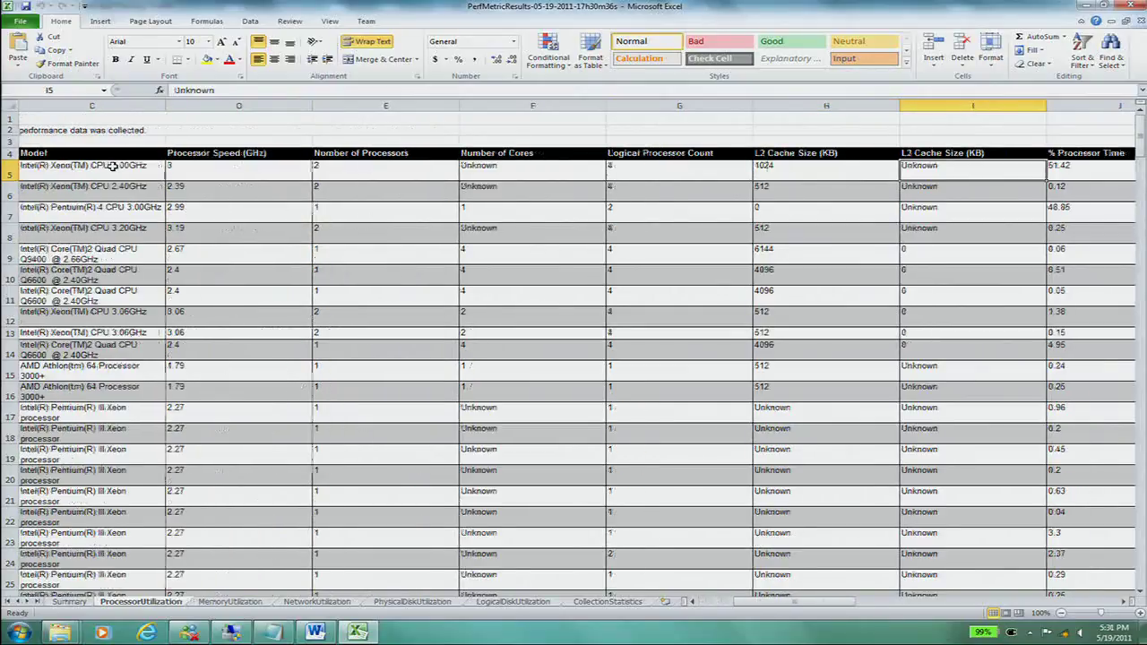
{"action": "key", "text": "Right"}
{"action": "key", "text": "Right"}
{"action": "key", "text": "Right"}
{"action": "key", "text": "Right"}
{"action": "key", "text": "Right"}
{"action": "key", "text": "Right"}
{"action": "key", "text": "Right"}
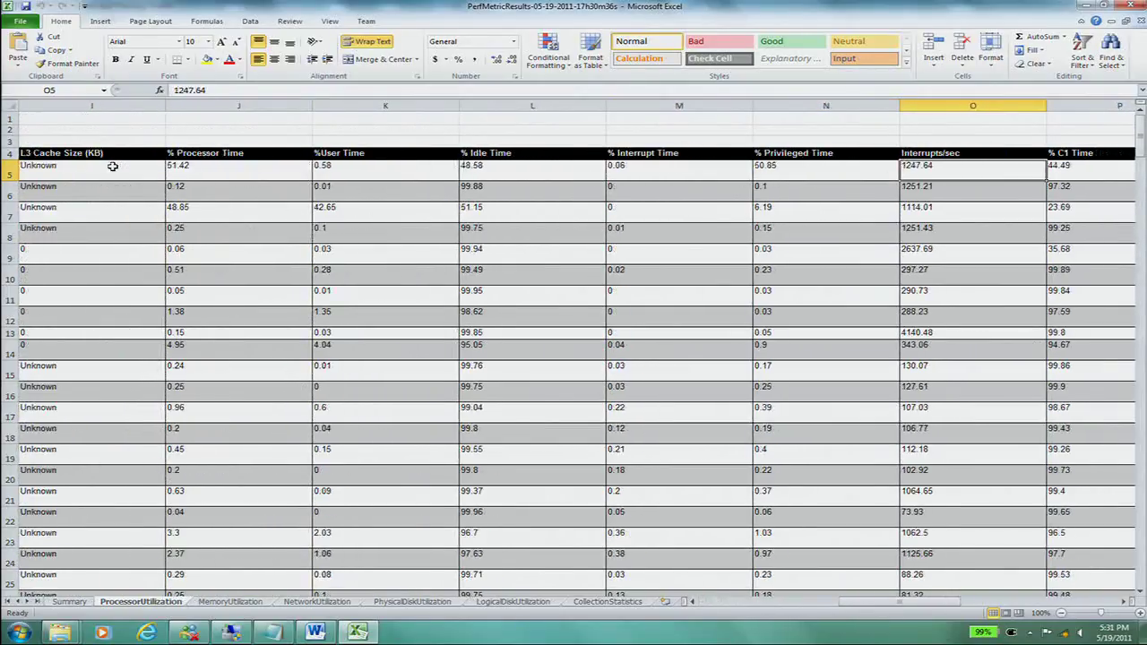
{"action": "key", "text": "Right"}
{"action": "key", "text": "Right"}
{"action": "key", "text": "Right"}
{"action": "key", "text": "Right"}
{"action": "key", "text": "Right"}
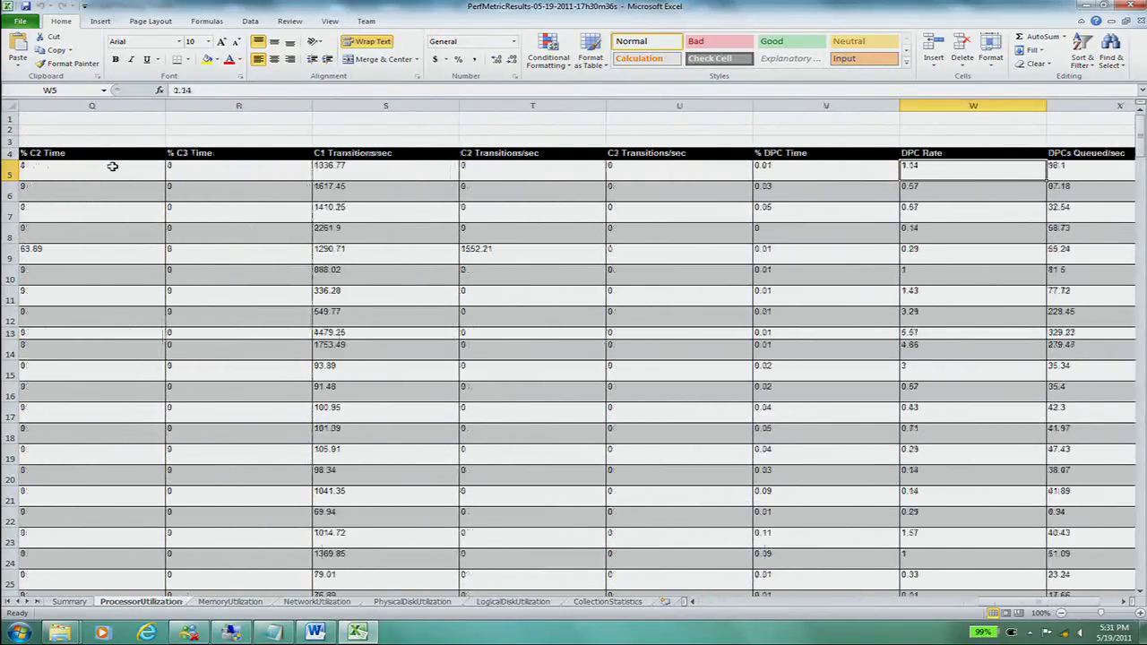
{"action": "key", "text": "Left"}
{"action": "key", "text": "Left"}
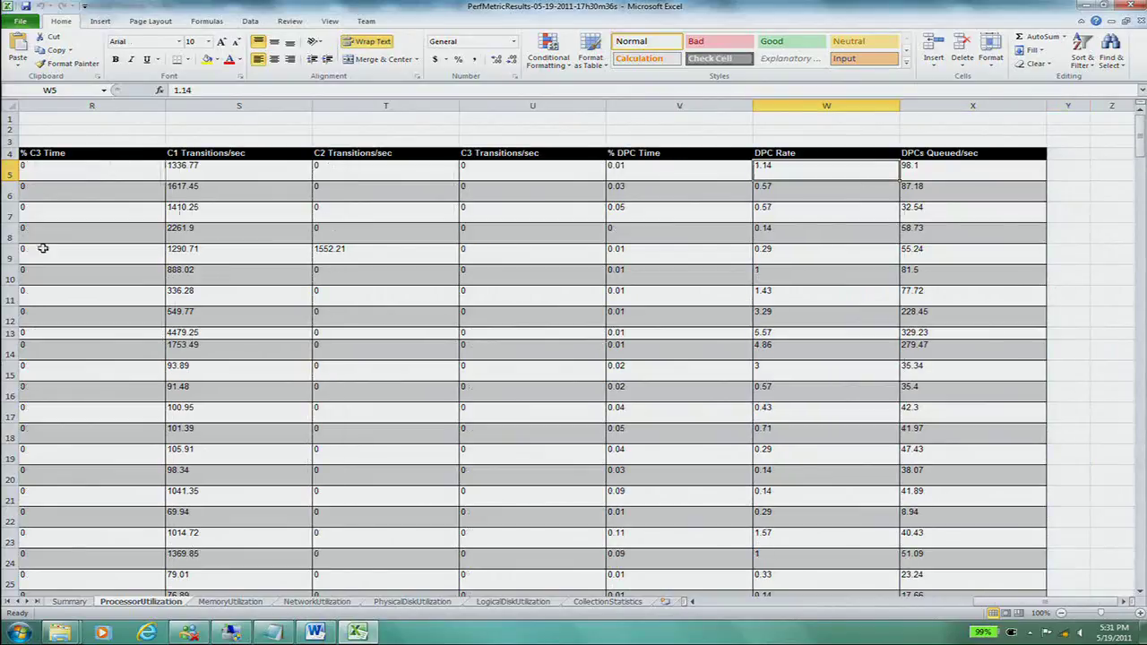
Review the first machine's MemoryUtilization figures, ending on Standby Cache Reserve Bytes
{"action": "left_click", "coordinate": [251, 602]}
{"action": "left_click", "coordinate": [214, 179]}
{"action": "key", "text": "Right"}
{"action": "key", "text": "Right"}
{"action": "key", "text": "Right"}
{"action": "key", "text": "Right"}
{"action": "key", "text": "Right"}
{"action": "key", "text": "Right"}
{"action": "key", "text": "Right"}
{"action": "key", "text": "Right"}
{"action": "key", "text": "Right"}
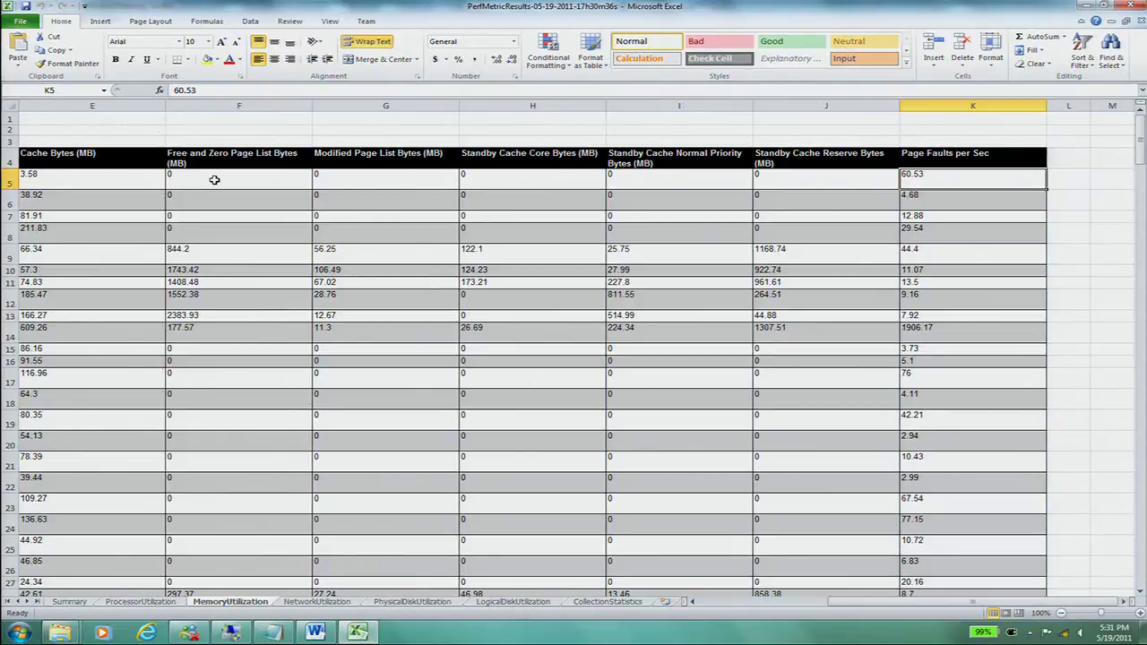
{"action": "key", "text": "Left"}
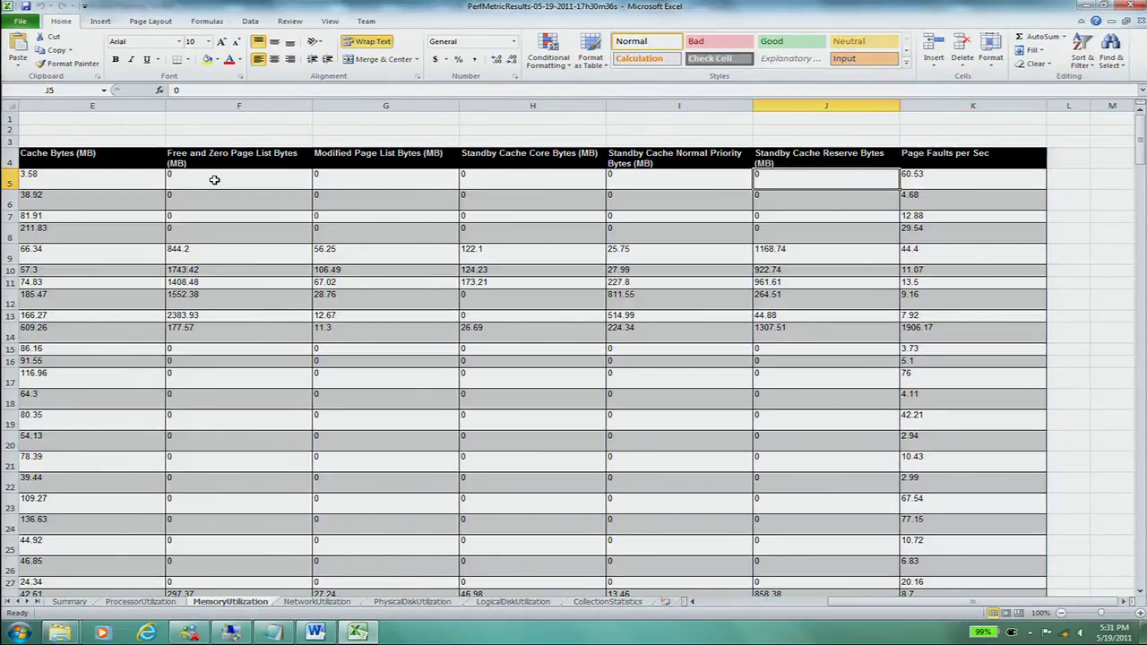